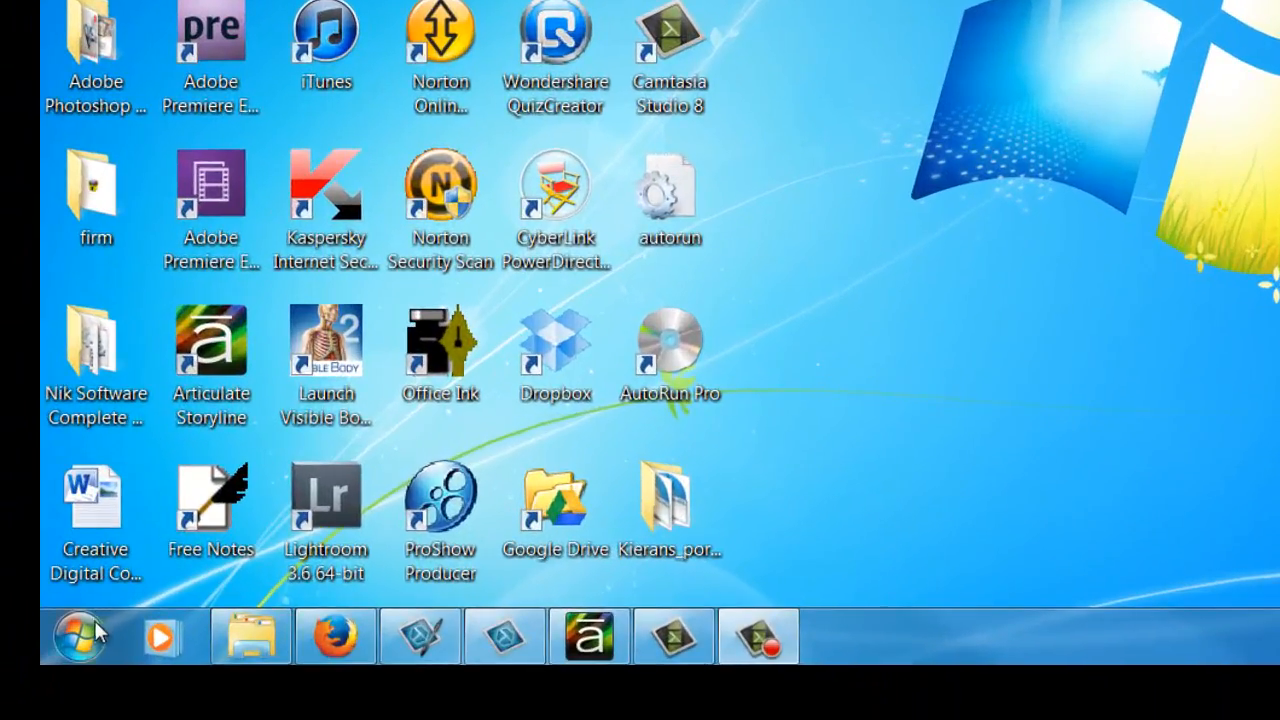
Search the computer for "movie maker" and launch the Movie Maker program
click(82, 638)
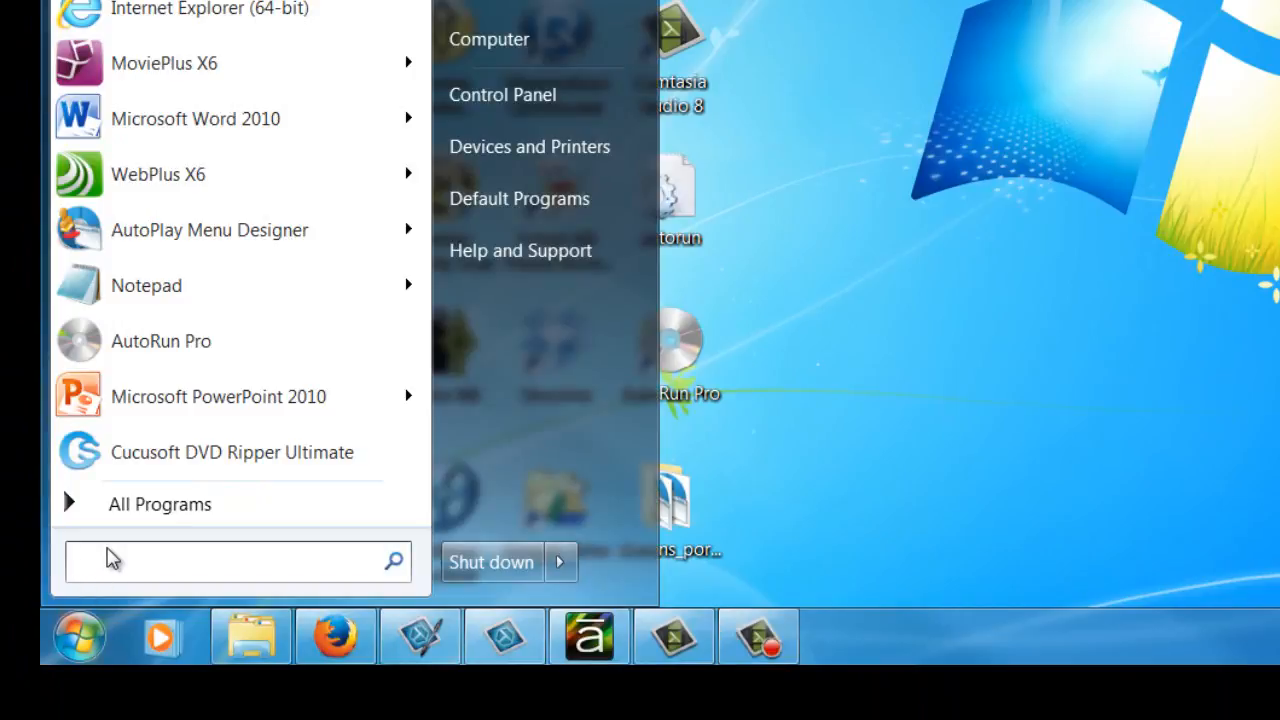
text(movie ma)
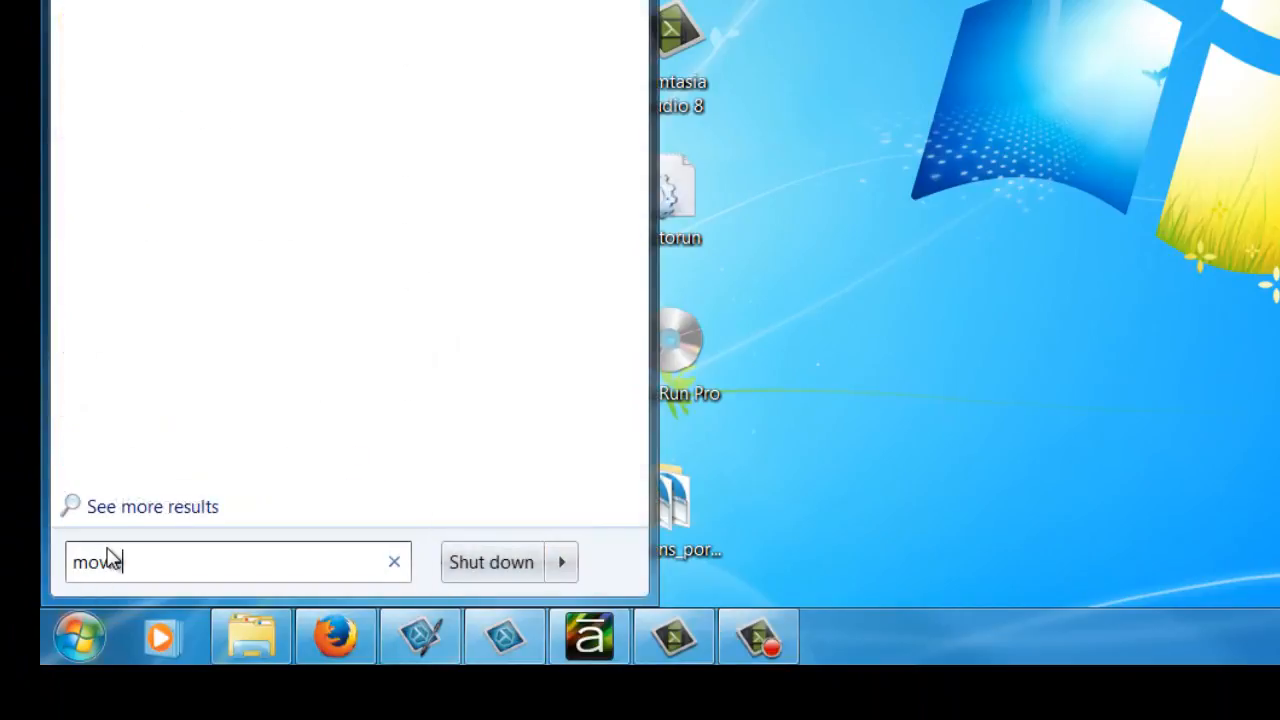
text(ker)
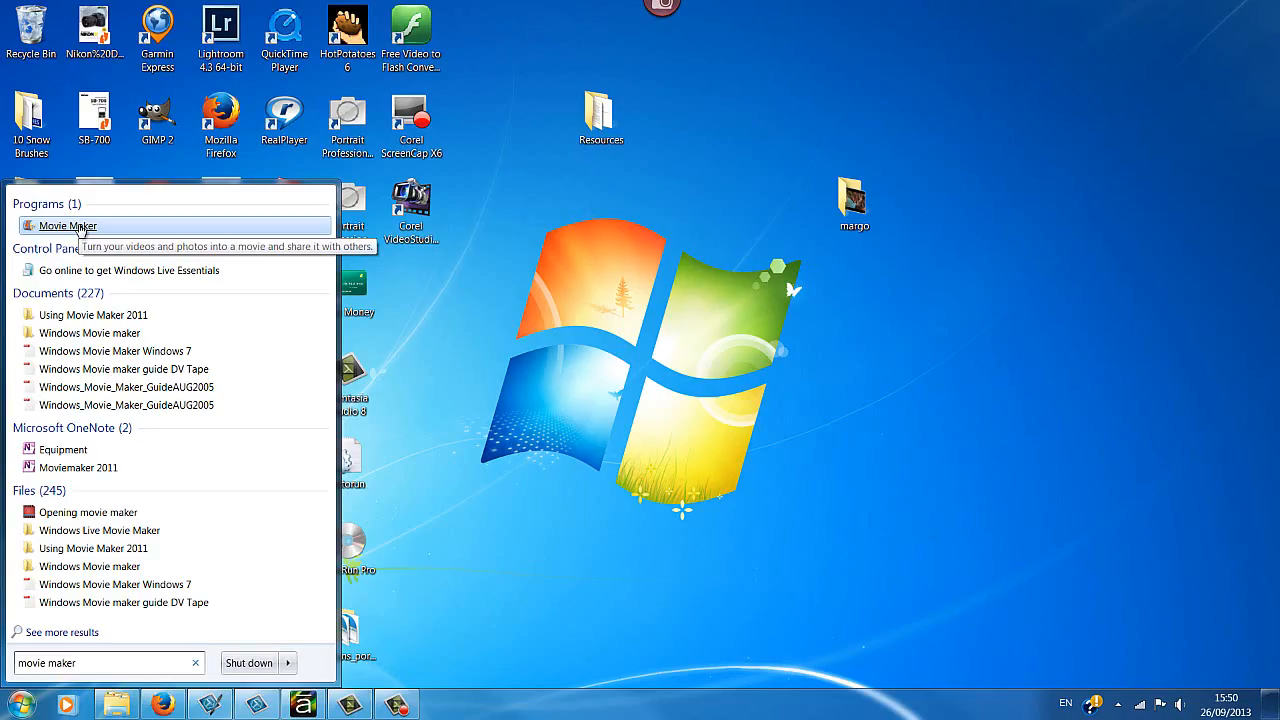
click(110, 113)
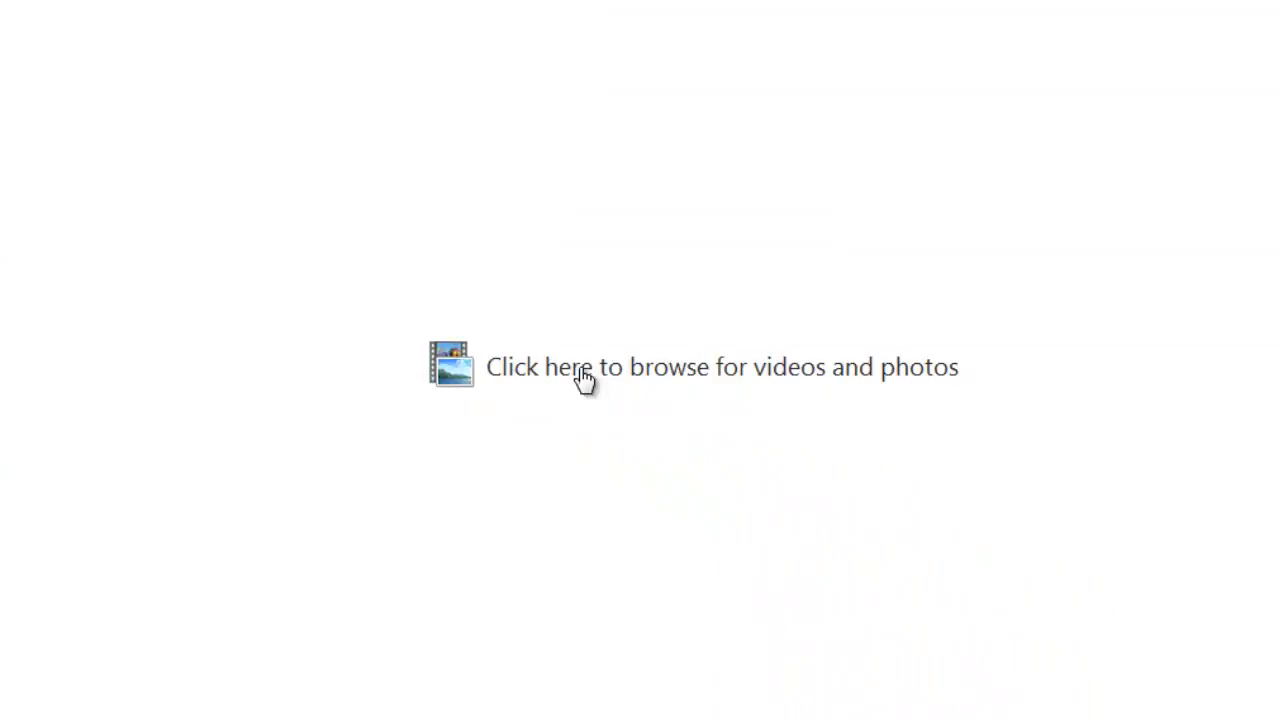
Import the videos 00010 and 00057 from the Upgrade course folder in My Videos into the project
click(584, 380)
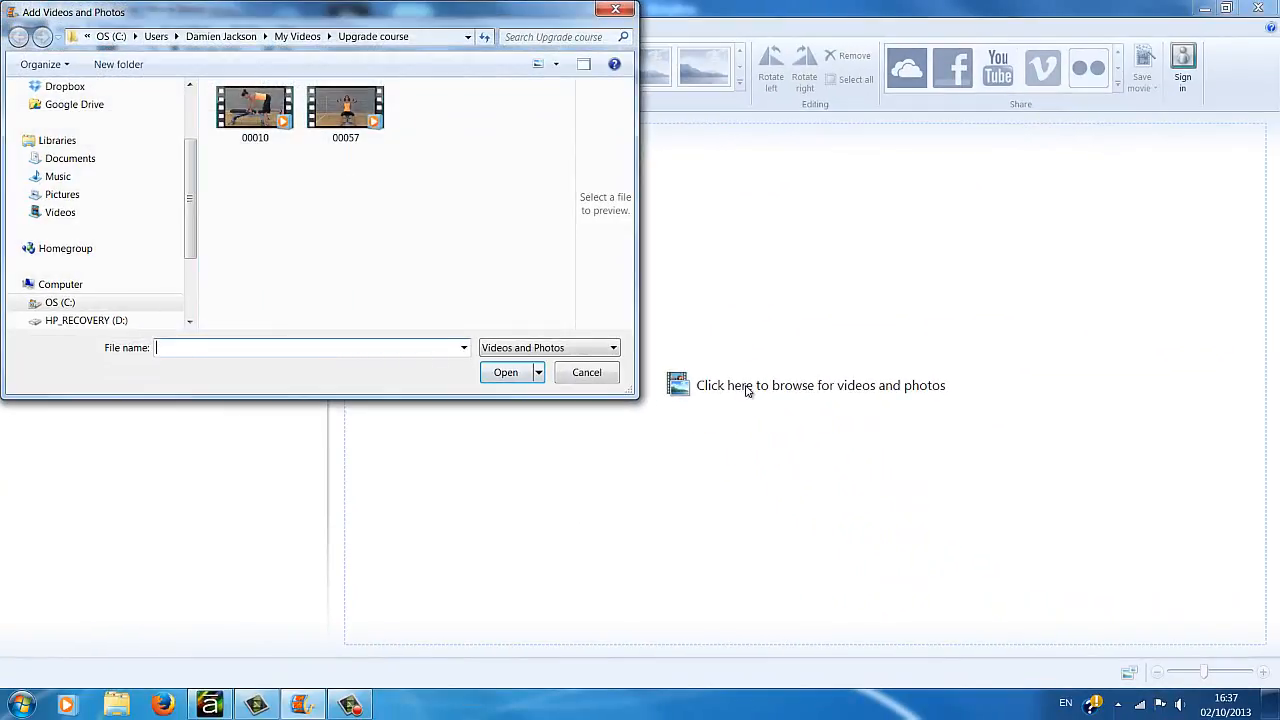
click(227, 40)
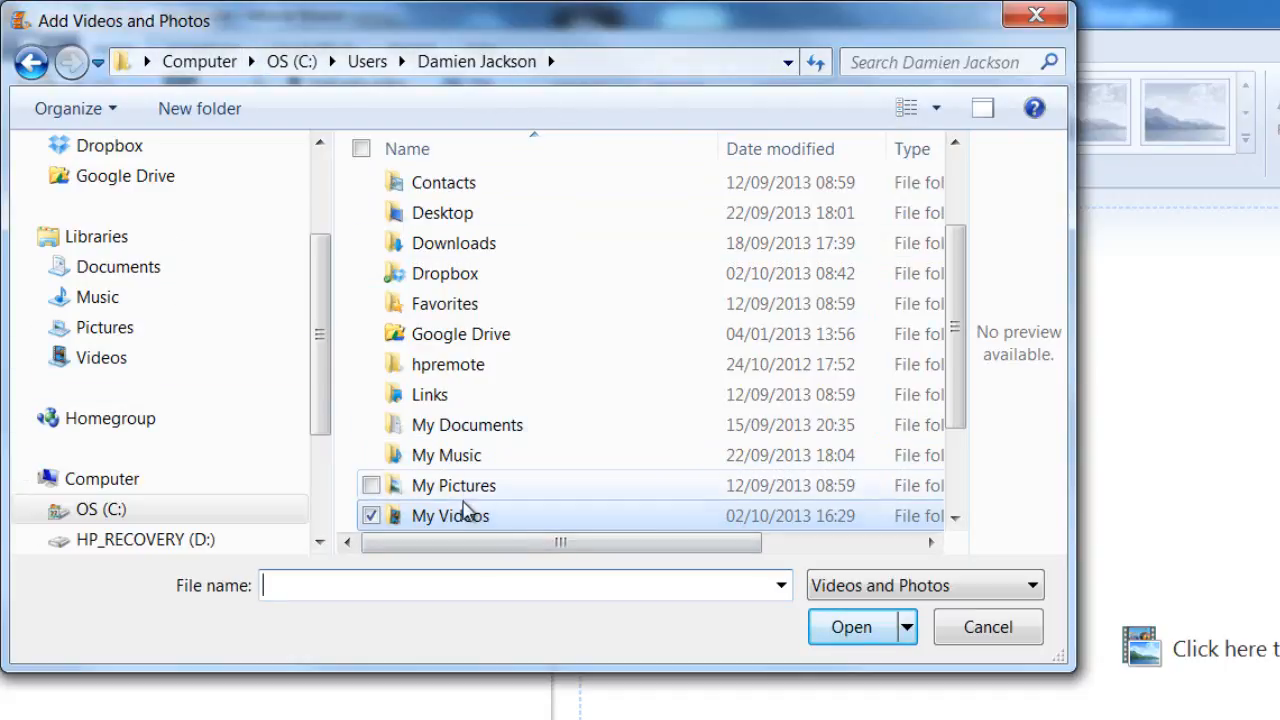
double_click(465, 517)
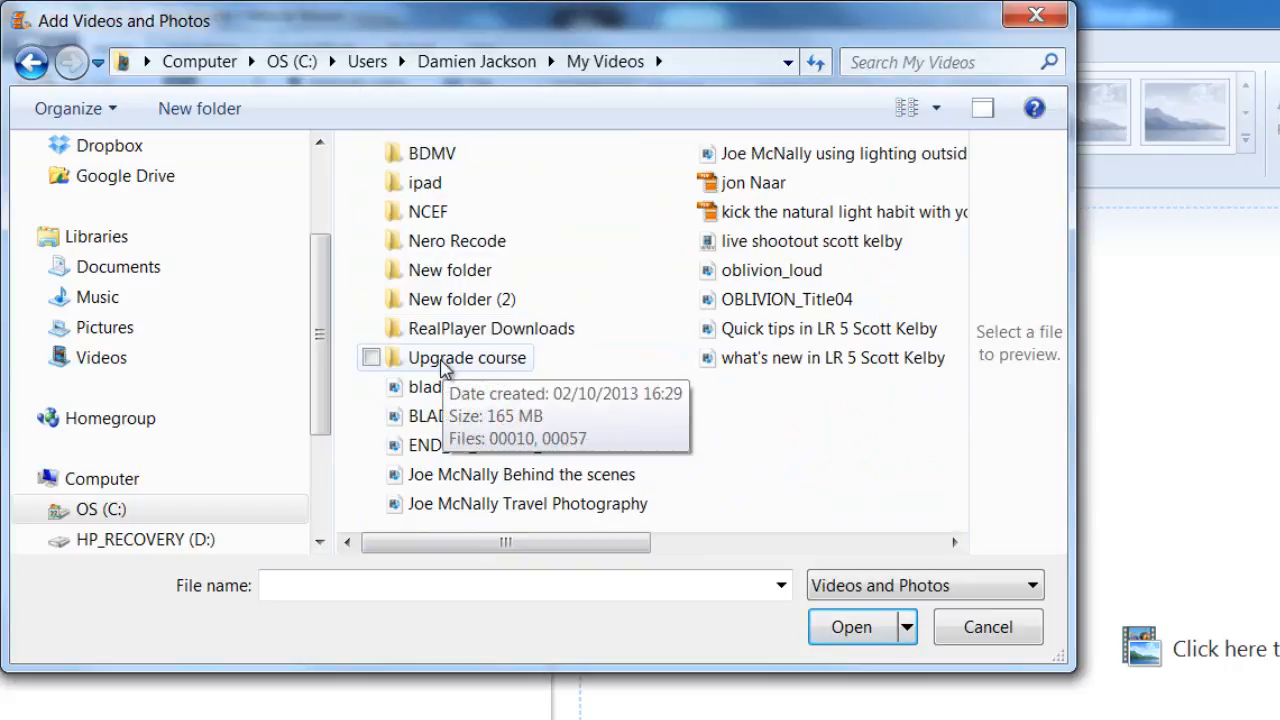
double_click(442, 364)
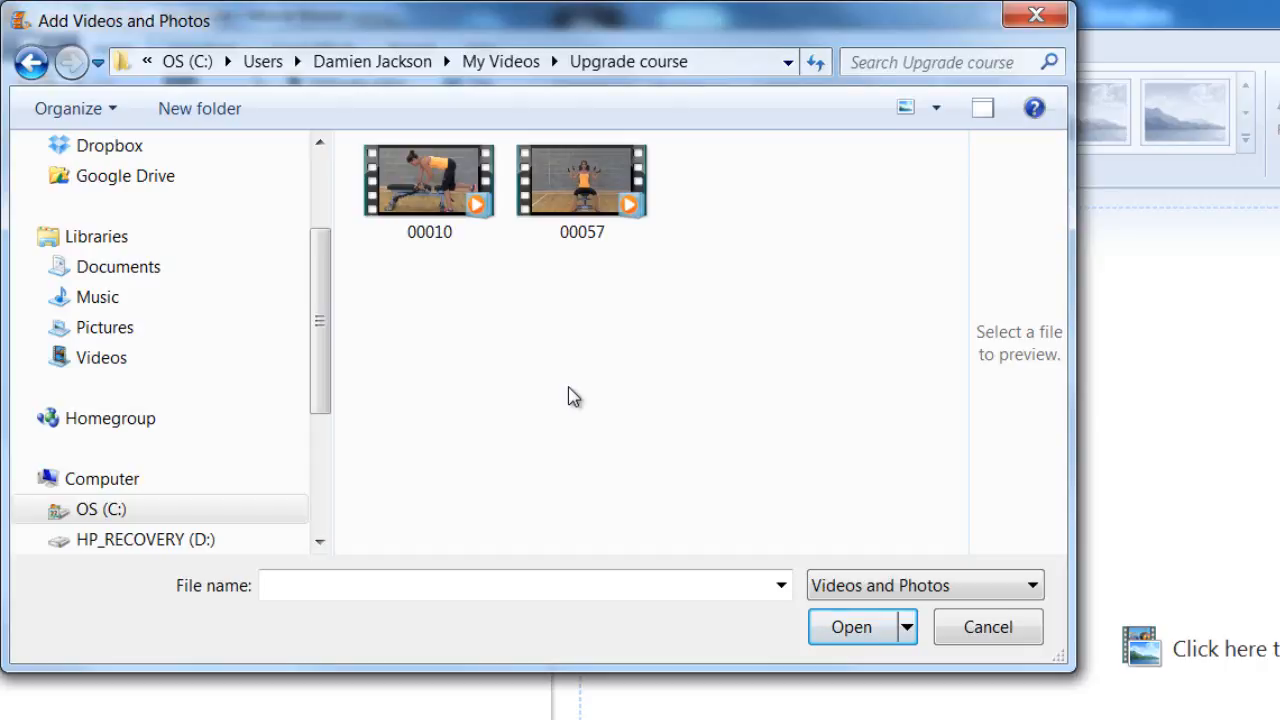
click(440, 205)
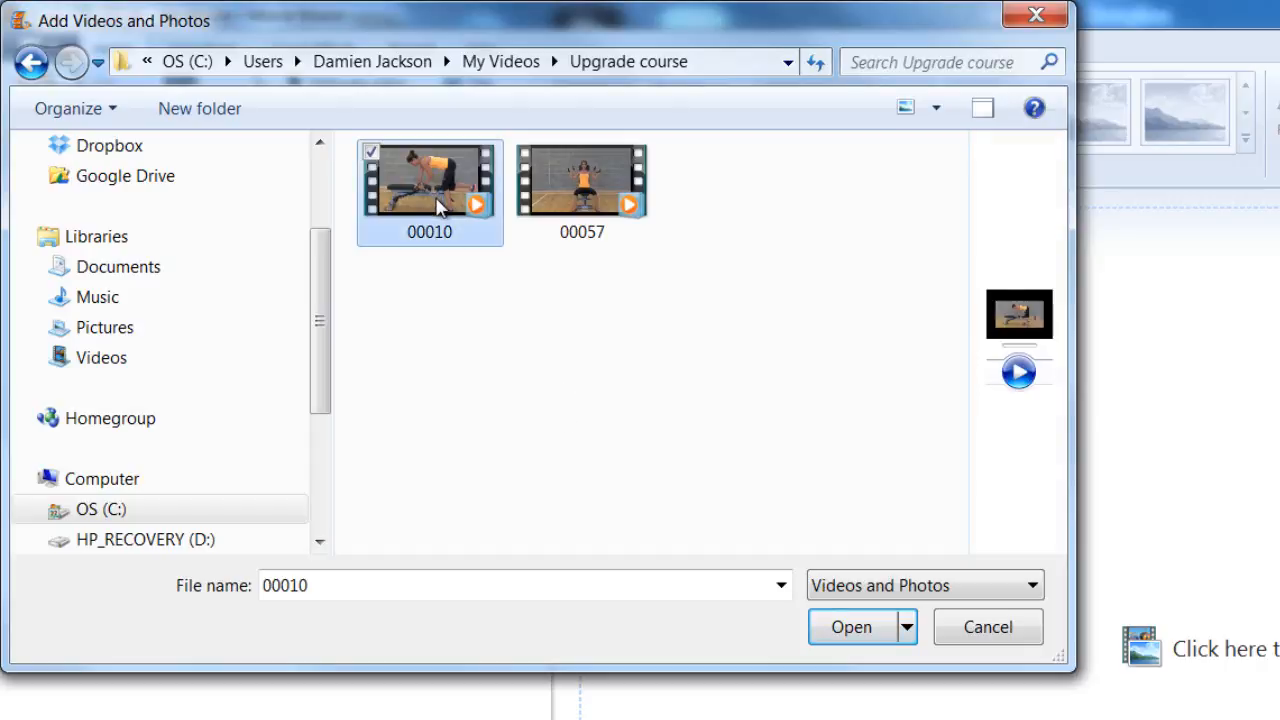
ctrl+click(583, 200)
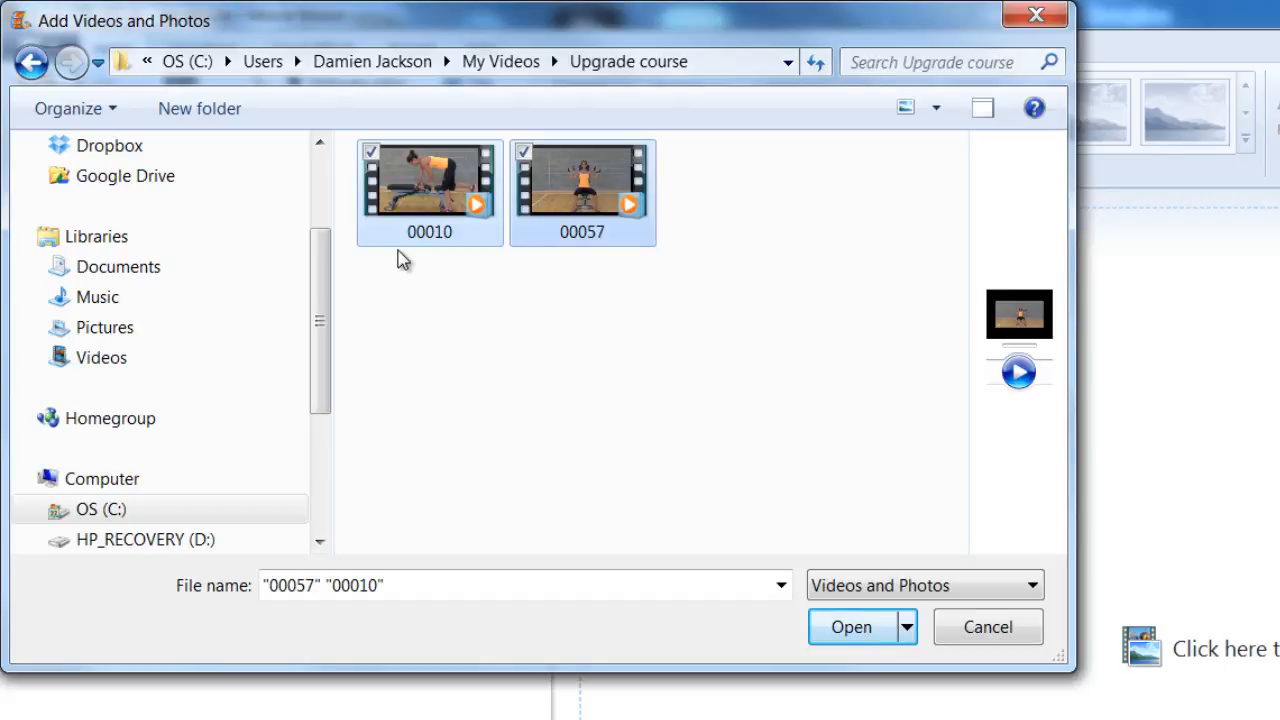
click(858, 640)
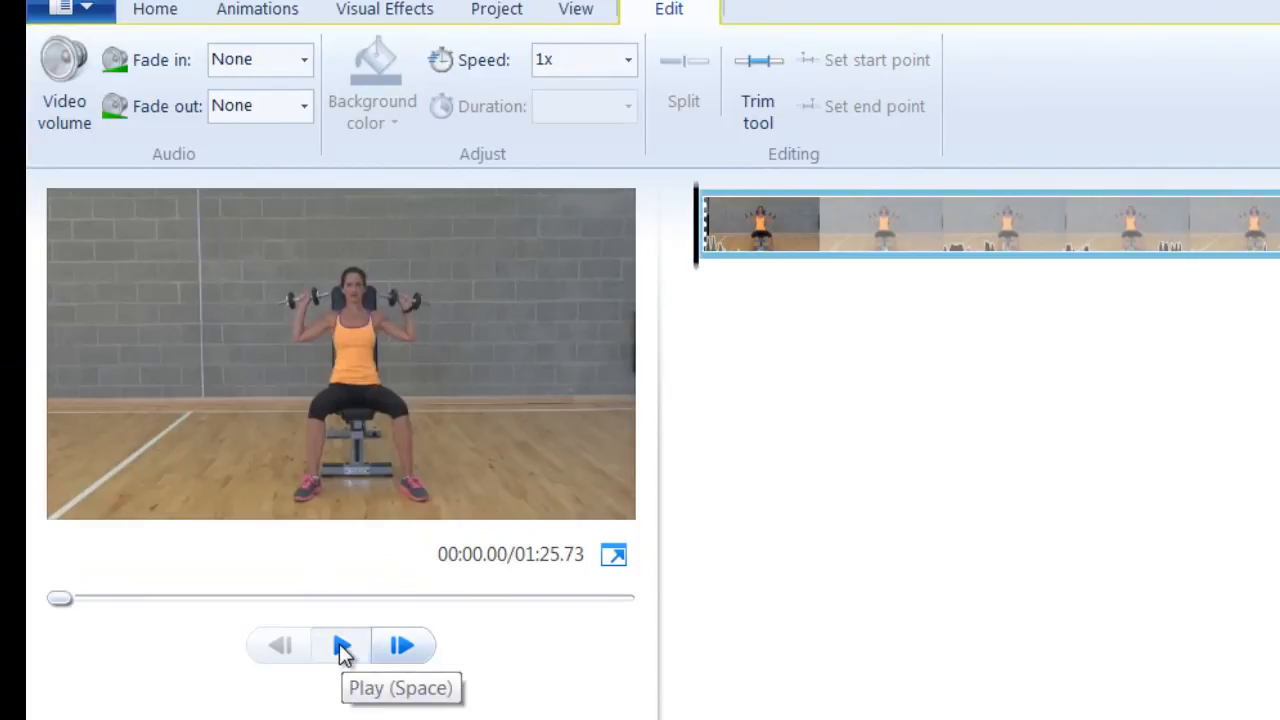
Preview the opening of the first clip several times, returning the playhead to the beginning of the movie after playback
click(339, 646)
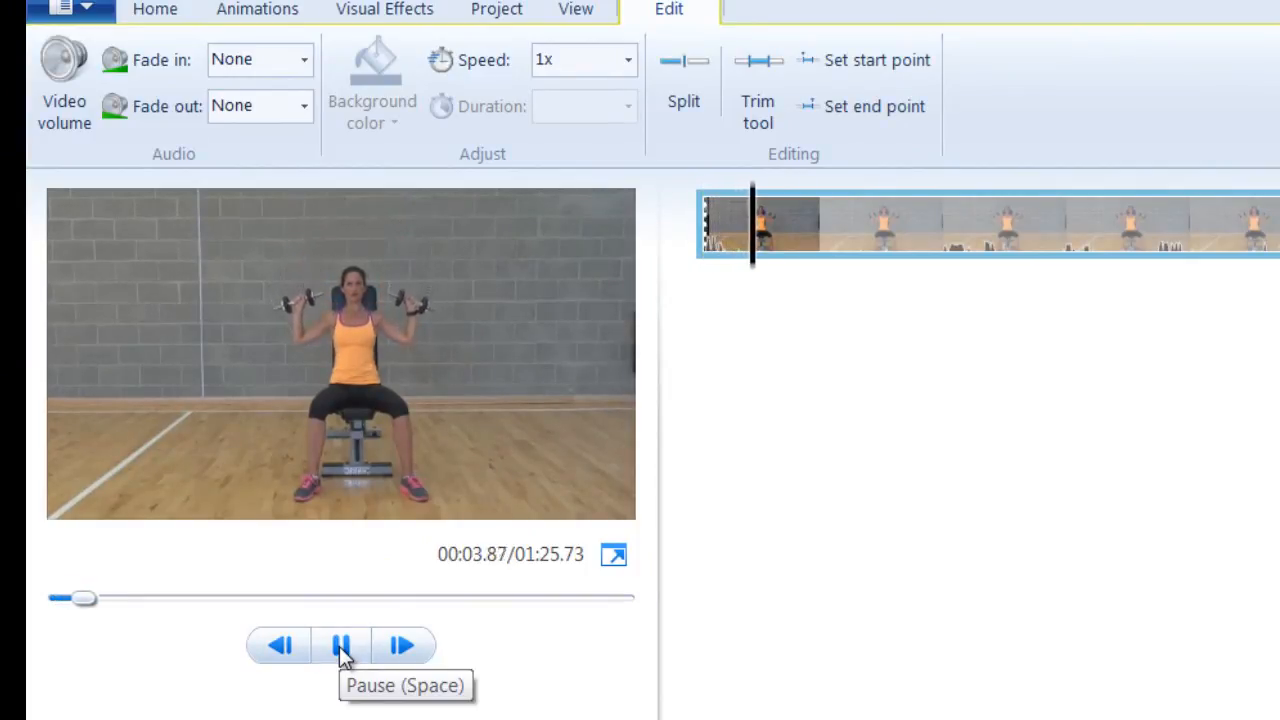
click(341, 646)
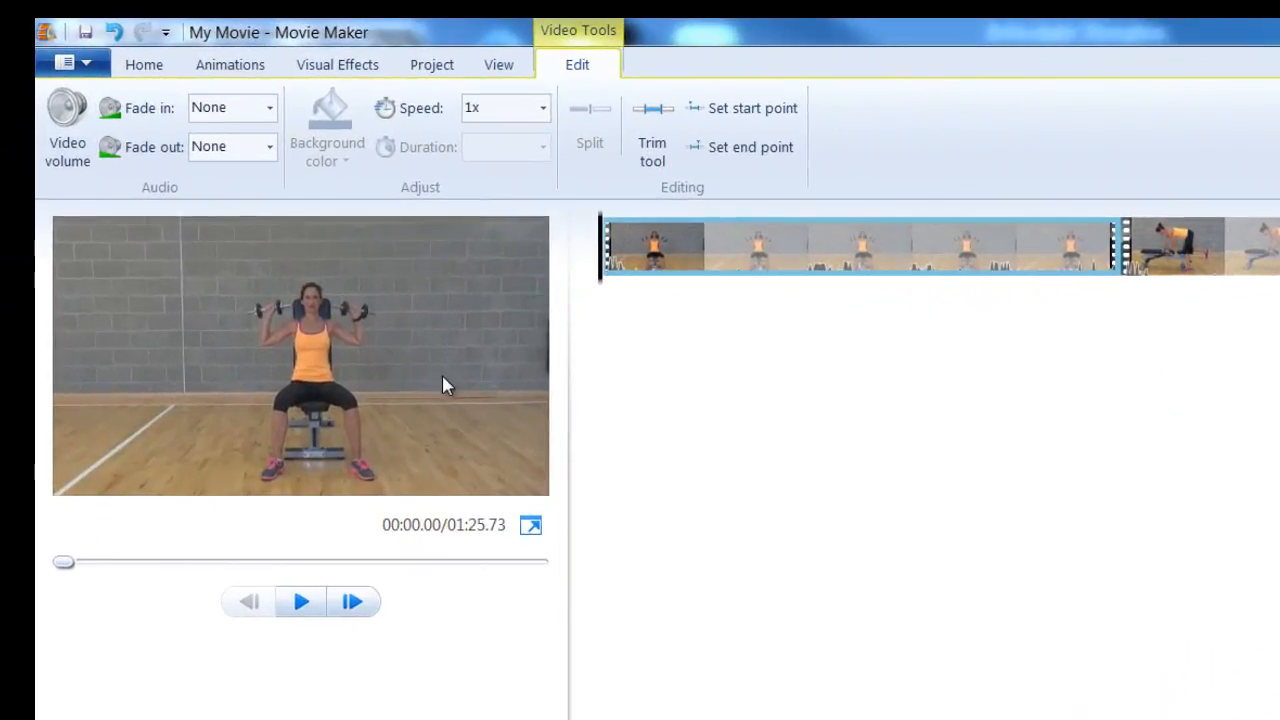
click(303, 603)
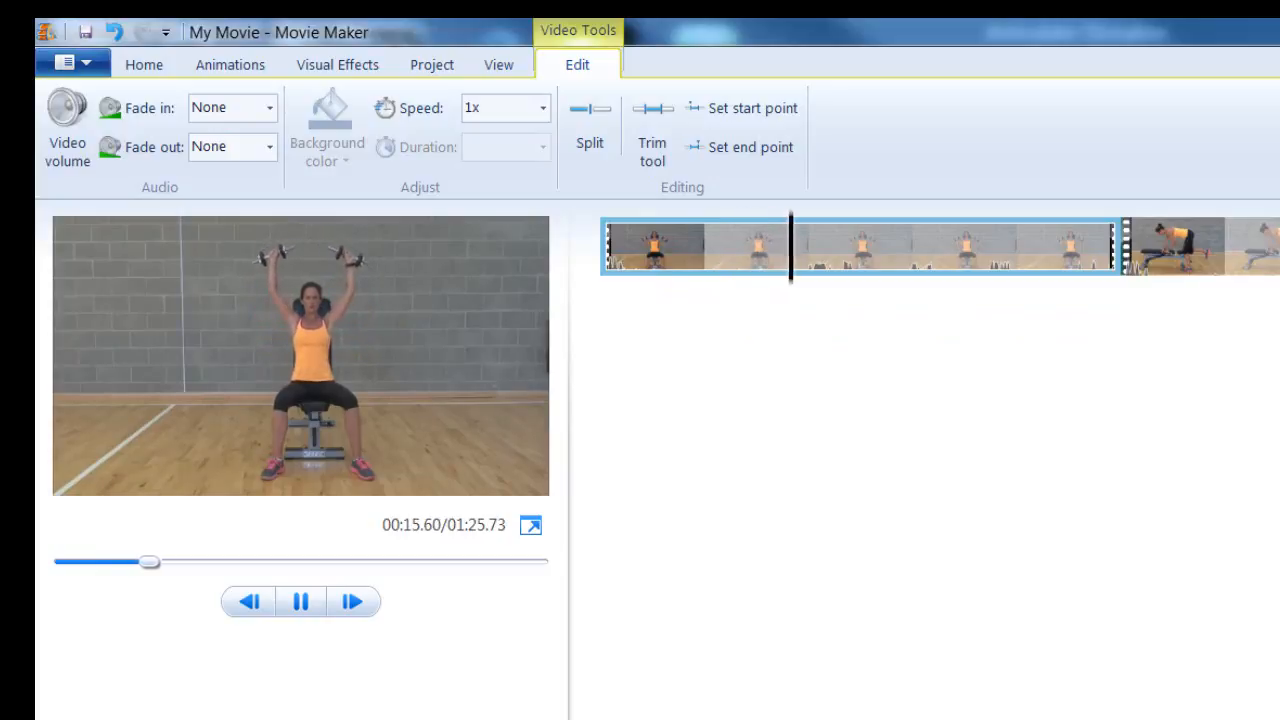
click(306, 604)
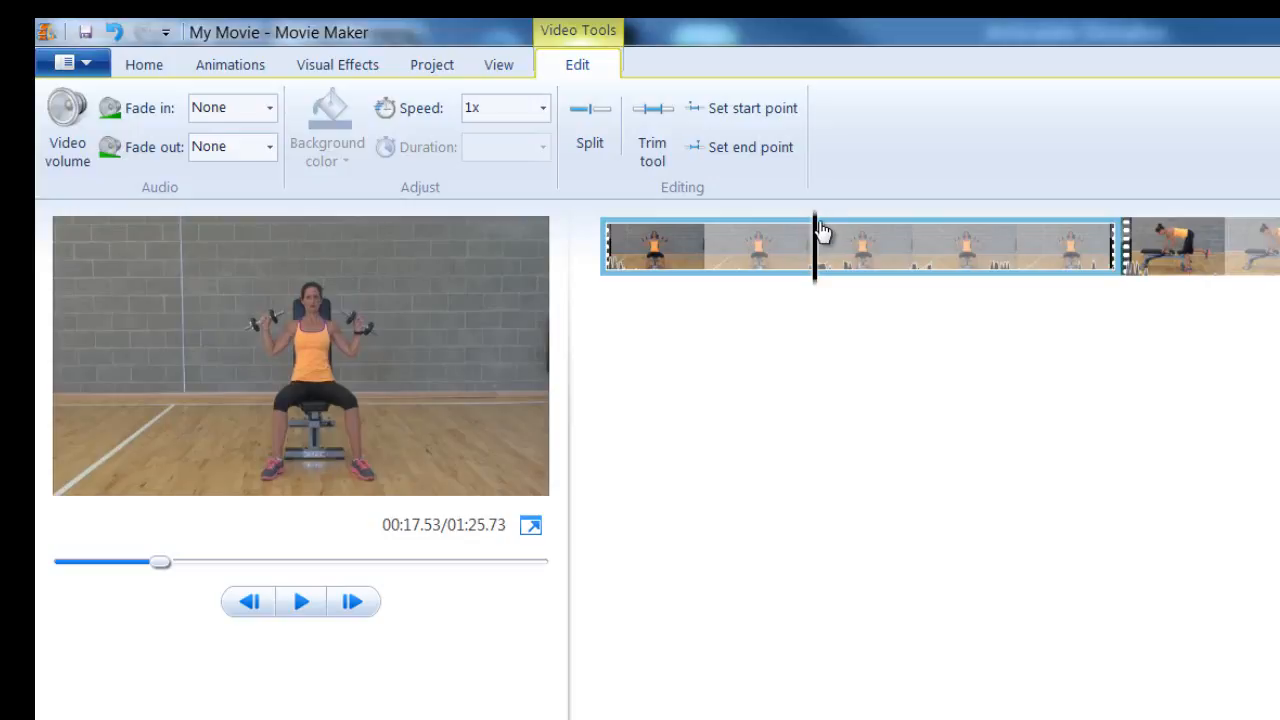
drag(815, 228, 471, 223)
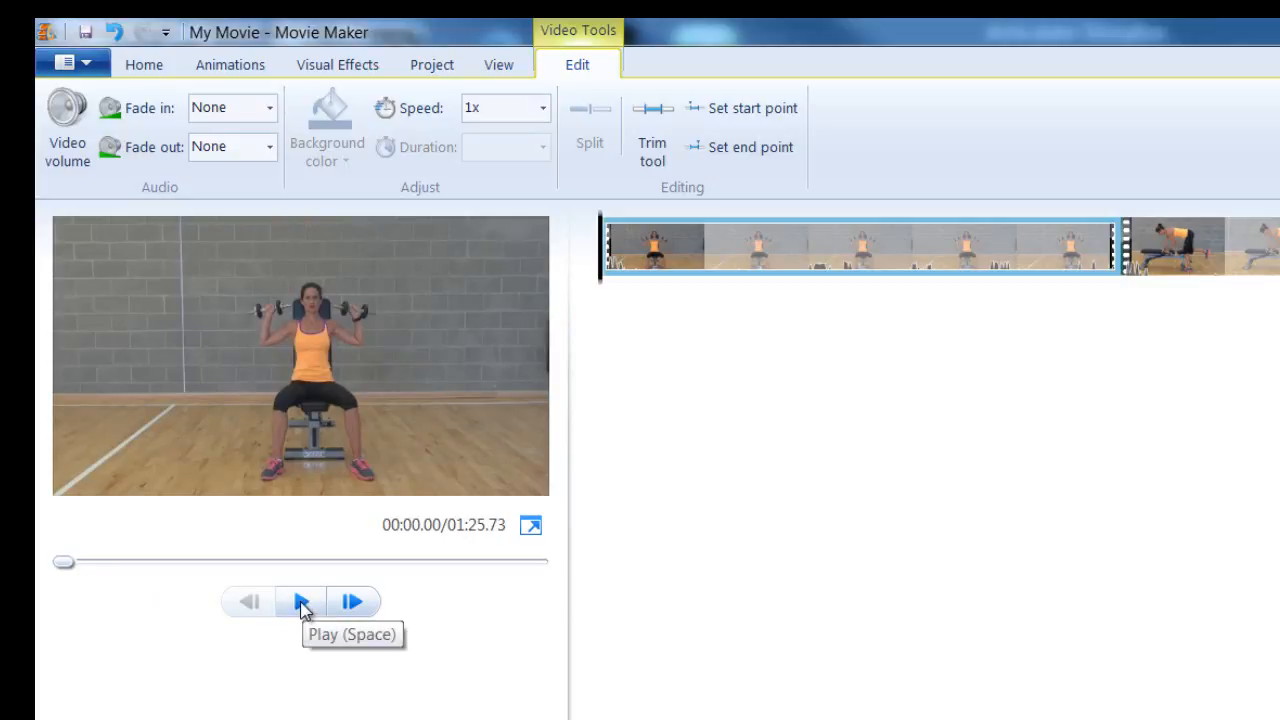
click(304, 604)
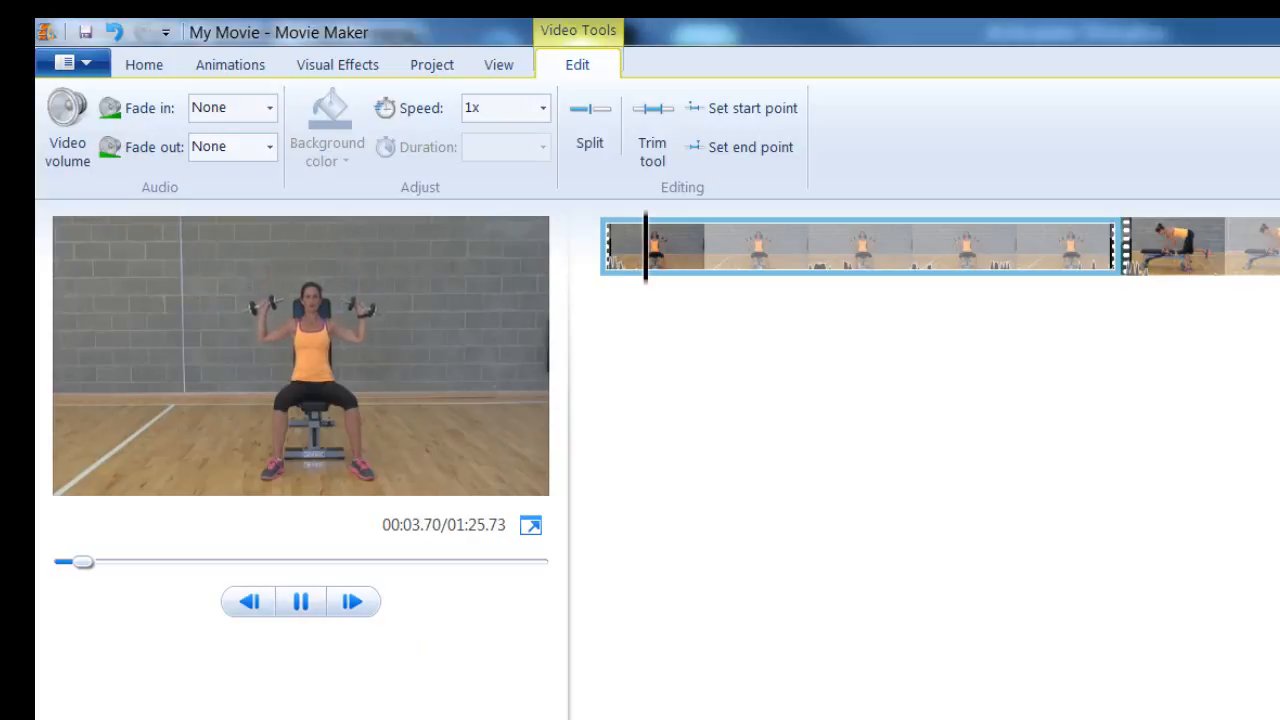
click(297, 601)
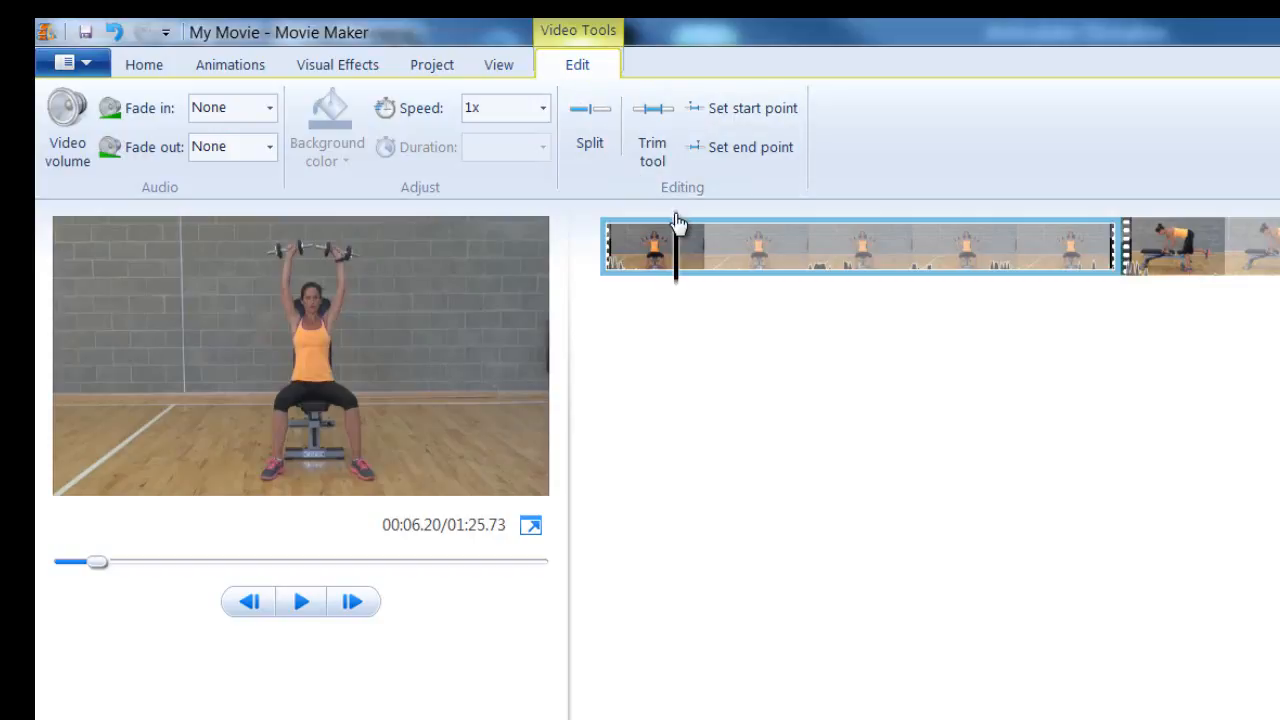
drag(676, 222, 549, 229)
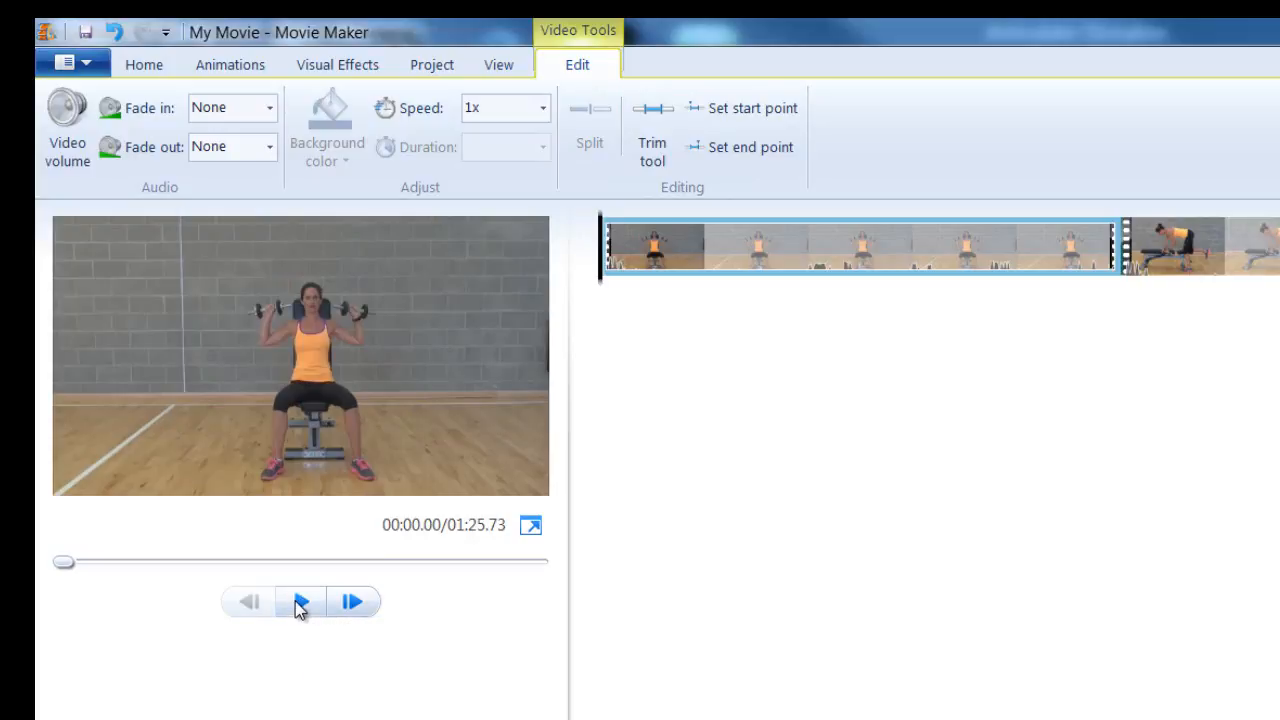
Trim the beginning of the first clip by setting its start point at 00:03.93
click(297, 604)
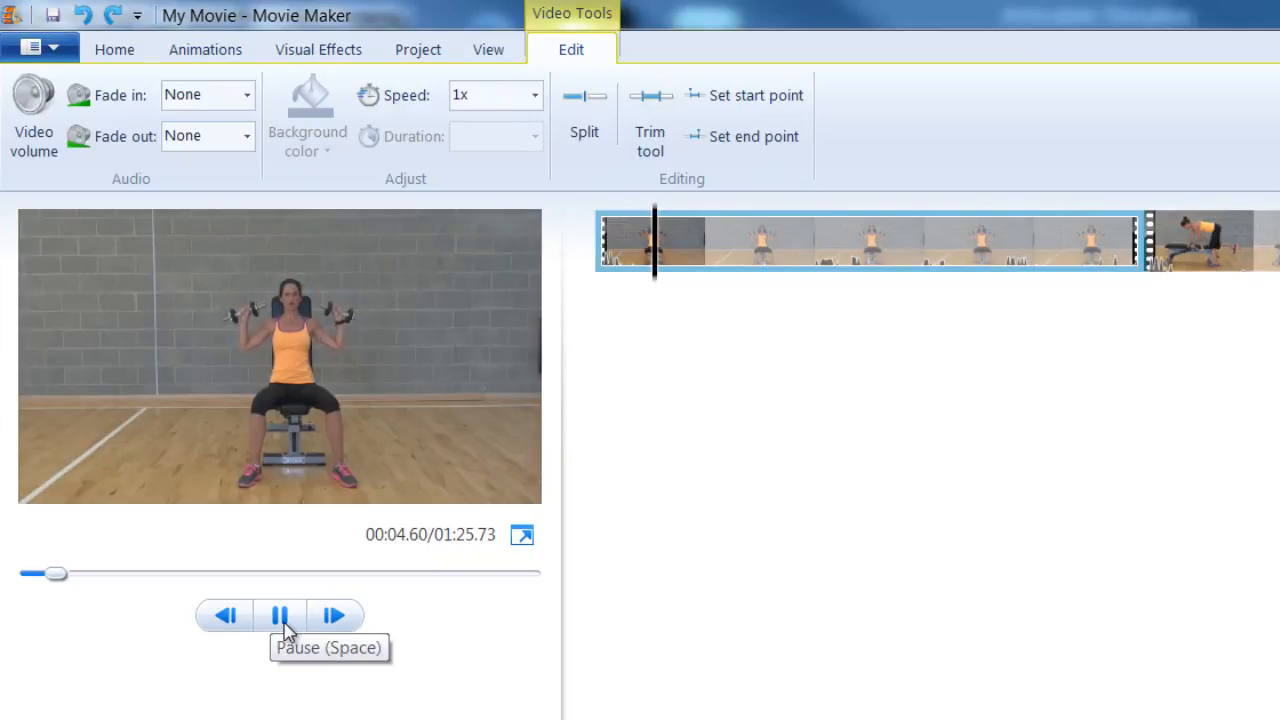
click(281, 616)
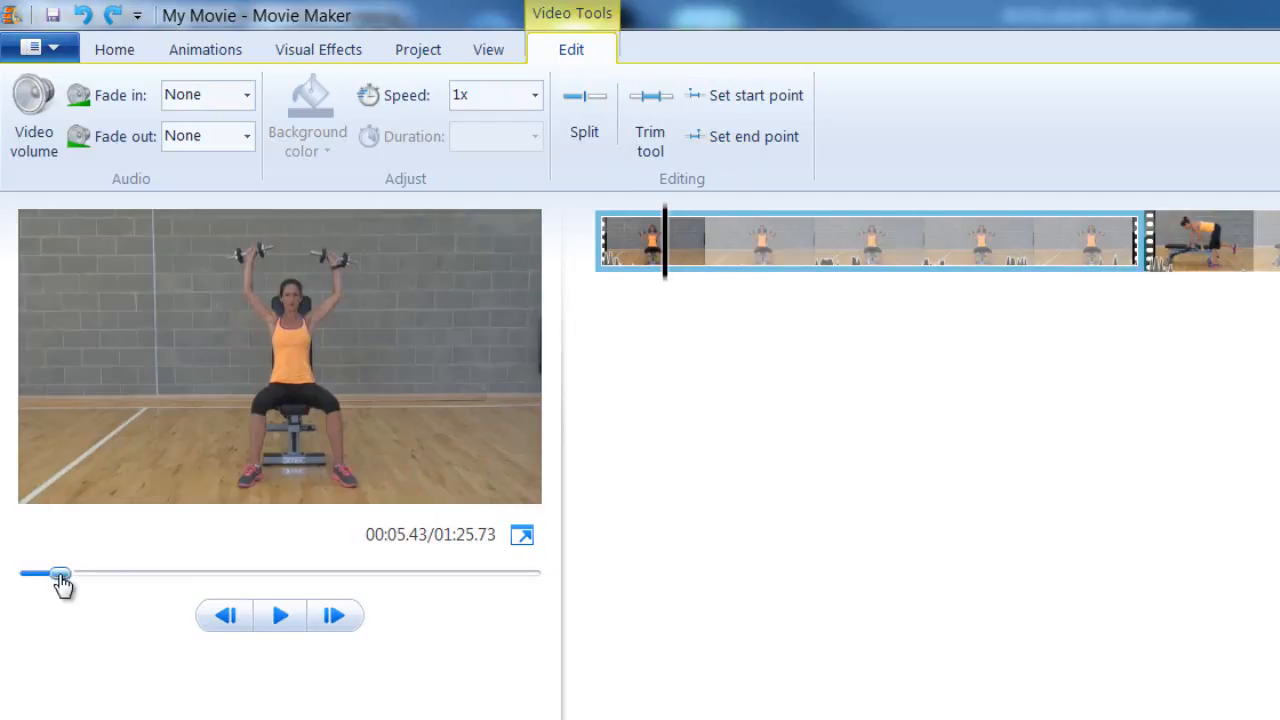
mouse_move(62, 585)
mouse_down()
mouse_move(46, 585)
mouse_move(55, 593)
mouse_up()
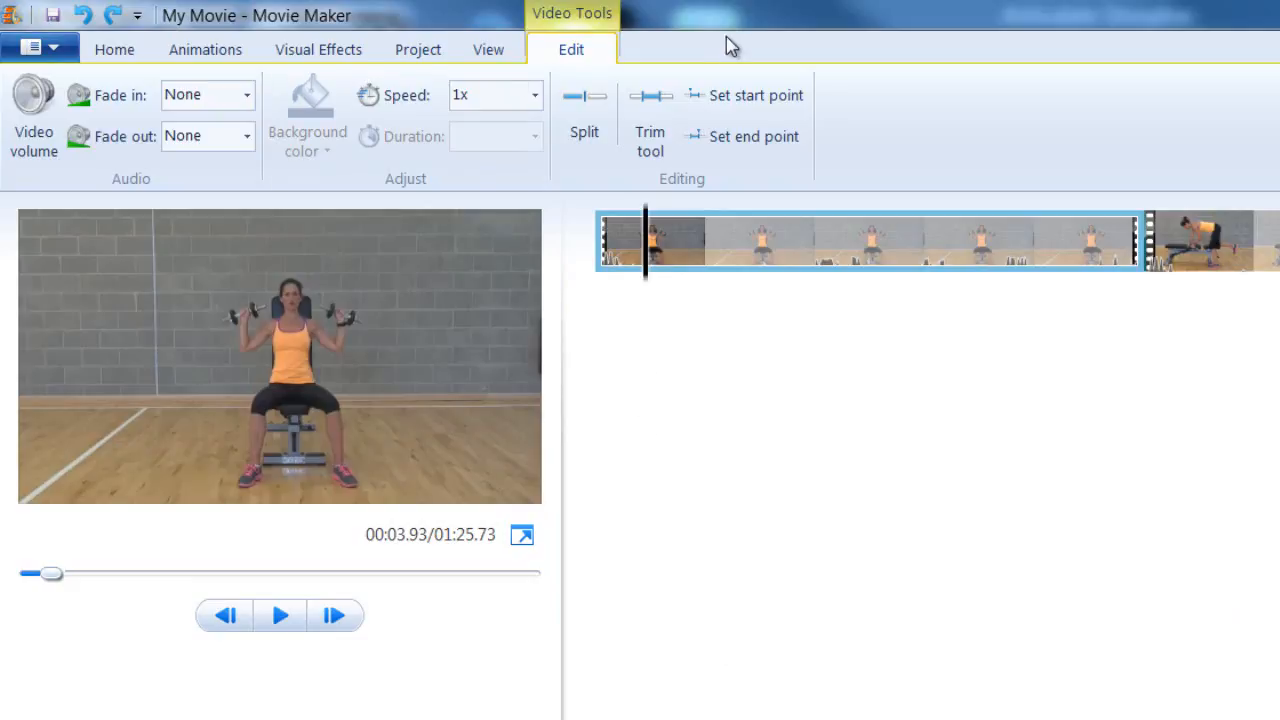
click(735, 104)
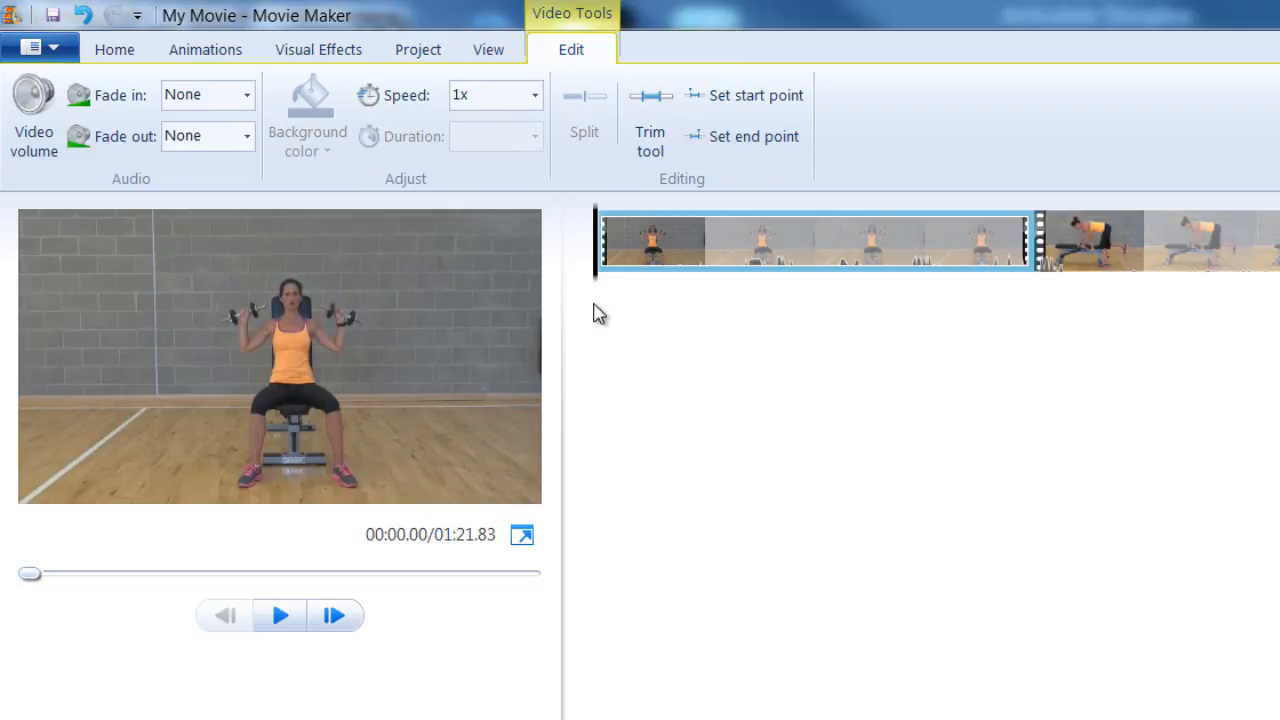
Play the trimmed first clip from its new beginning and pause after a few seconds to check the cut
click(281, 617)
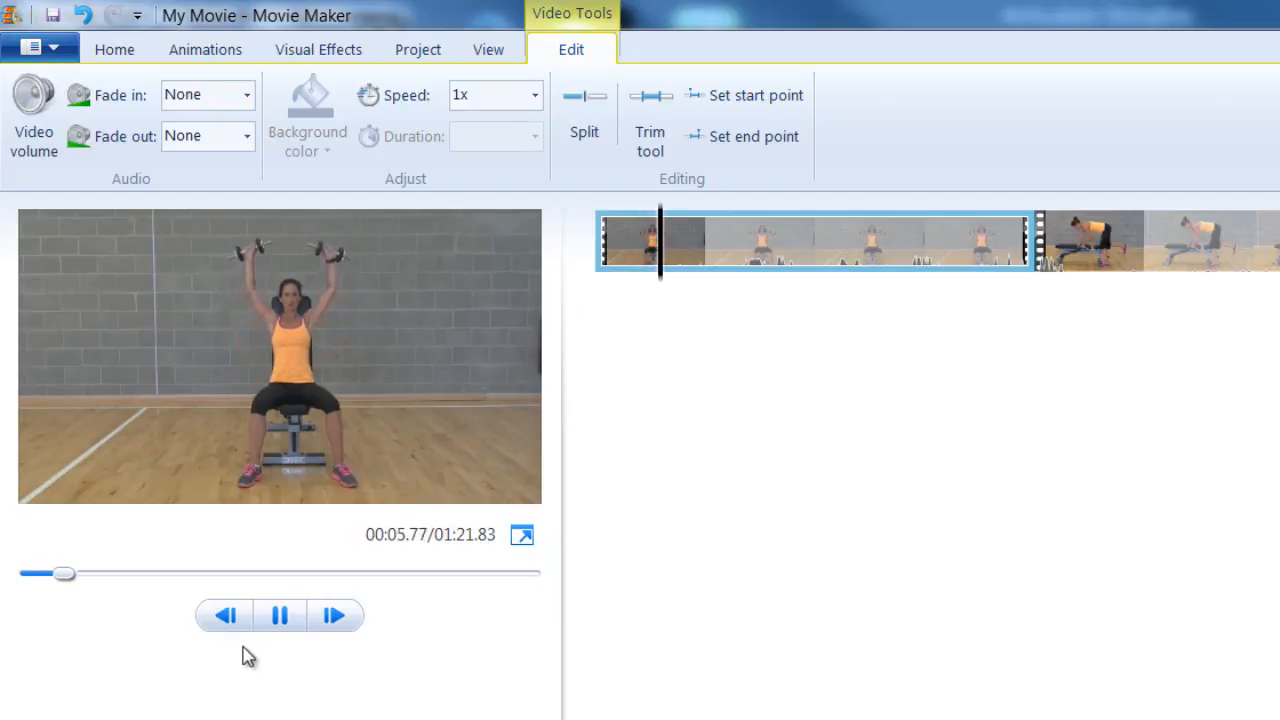
click(280, 616)
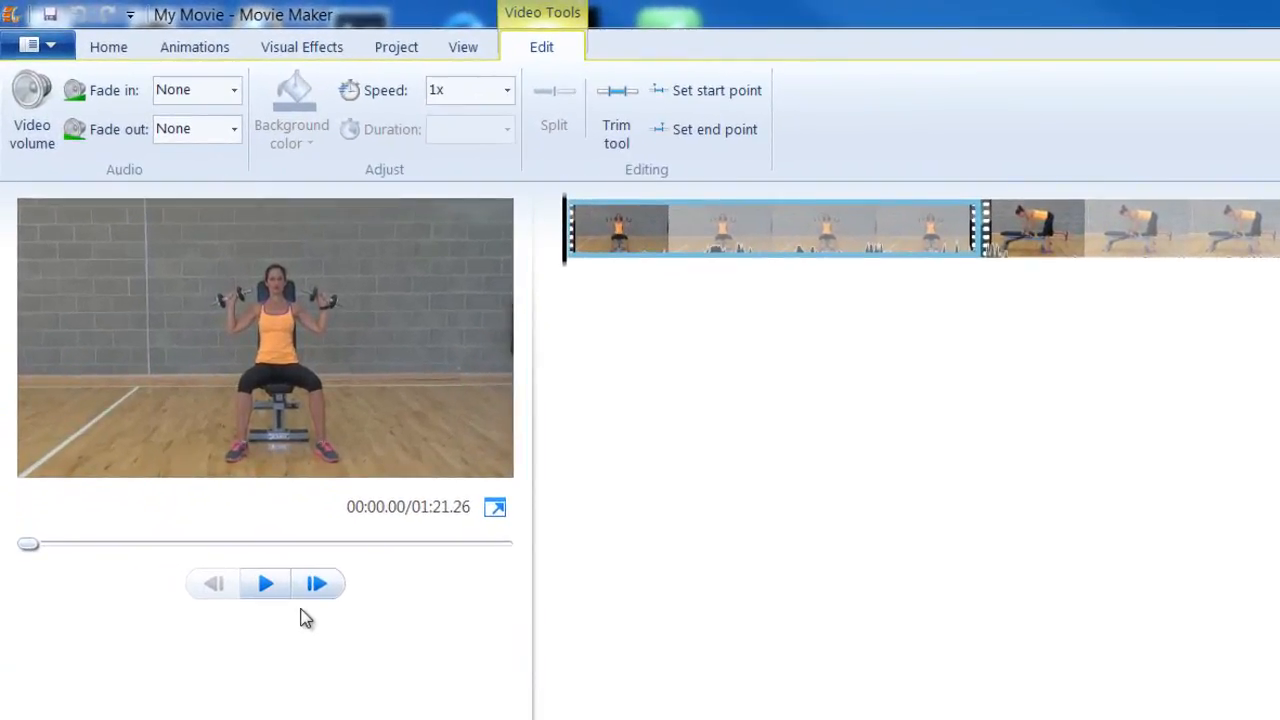
click(266, 585)
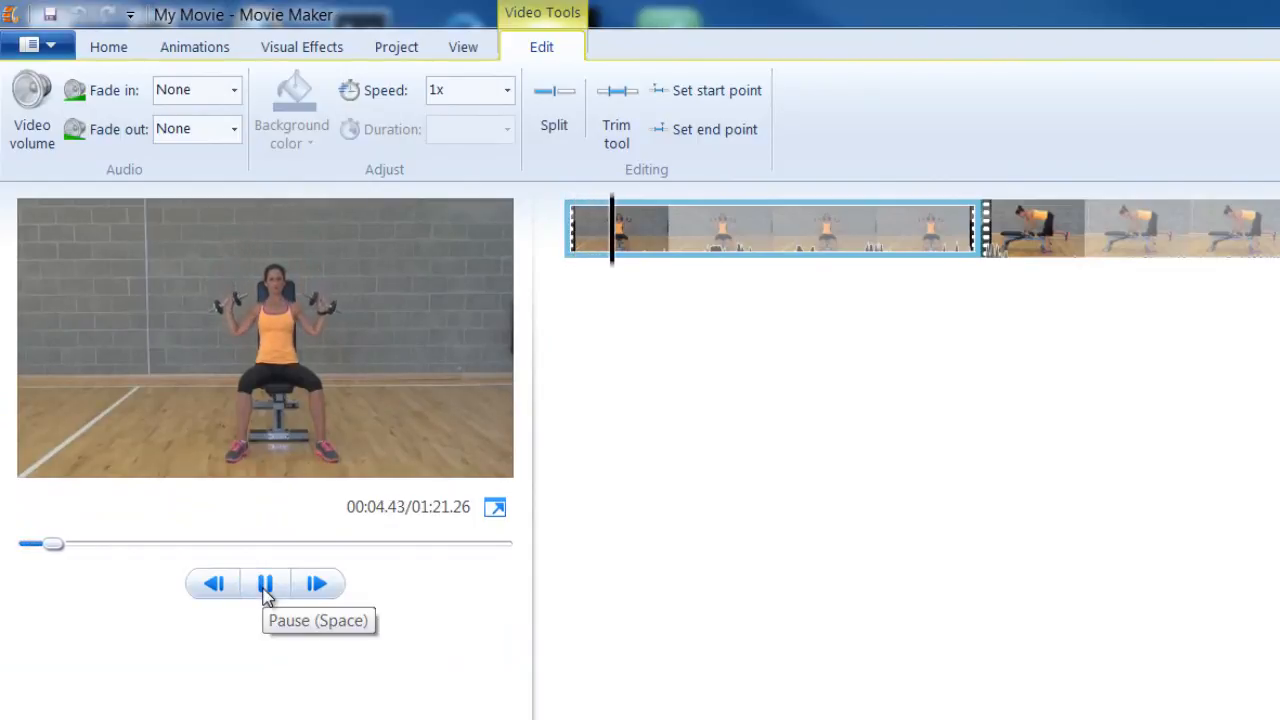
click(266, 585)
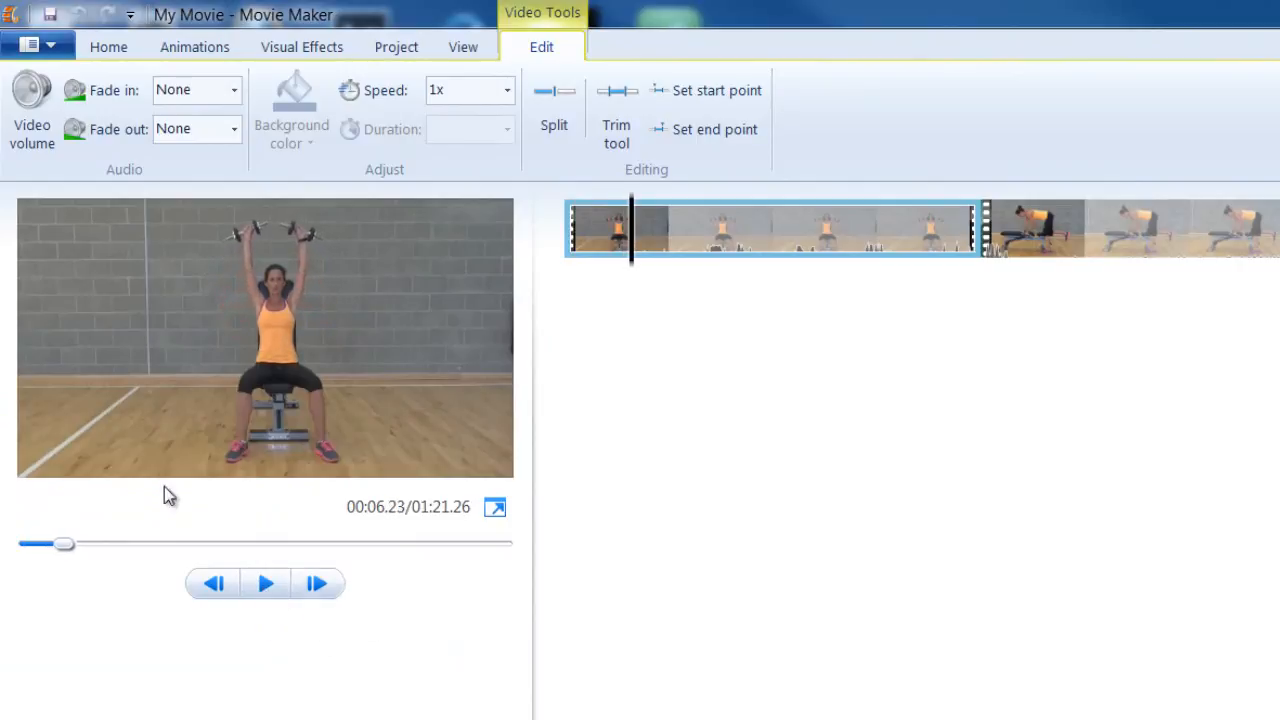
Split the first clip at about 00:28.33, after scrubbing through it to find the cut position
drag(63, 547, 171, 557)
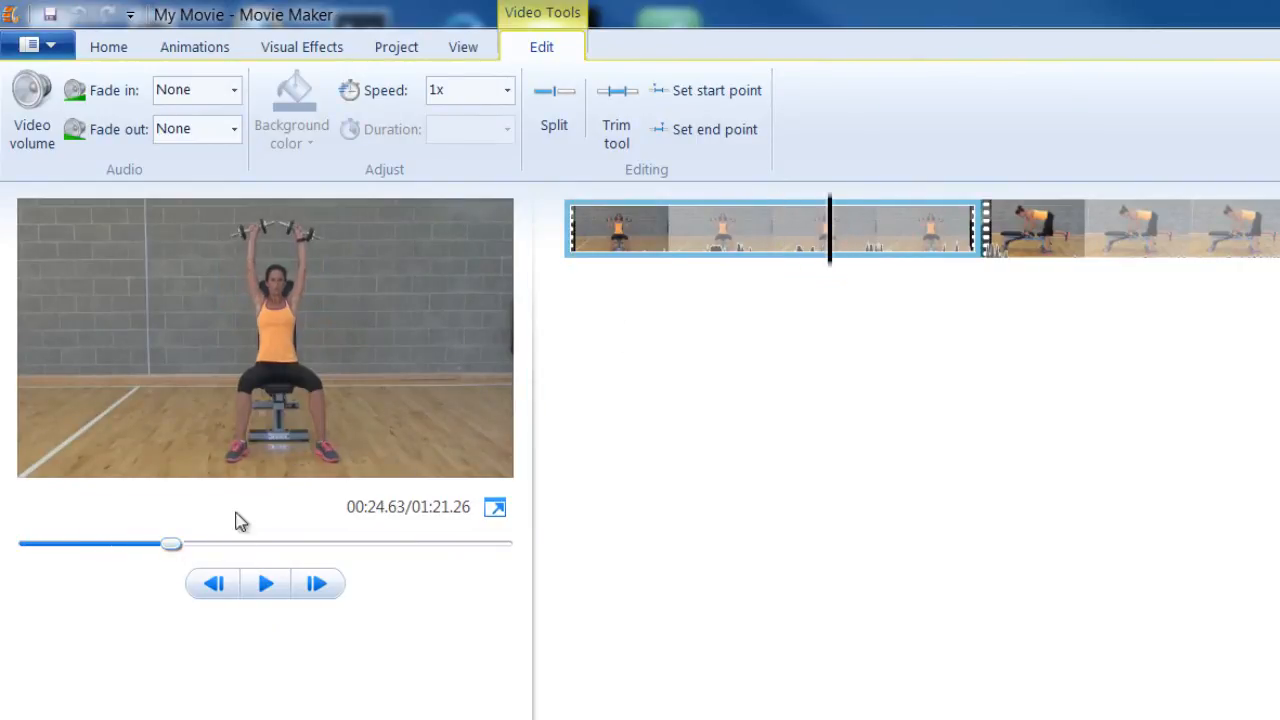
drag(177, 557, 151, 548)
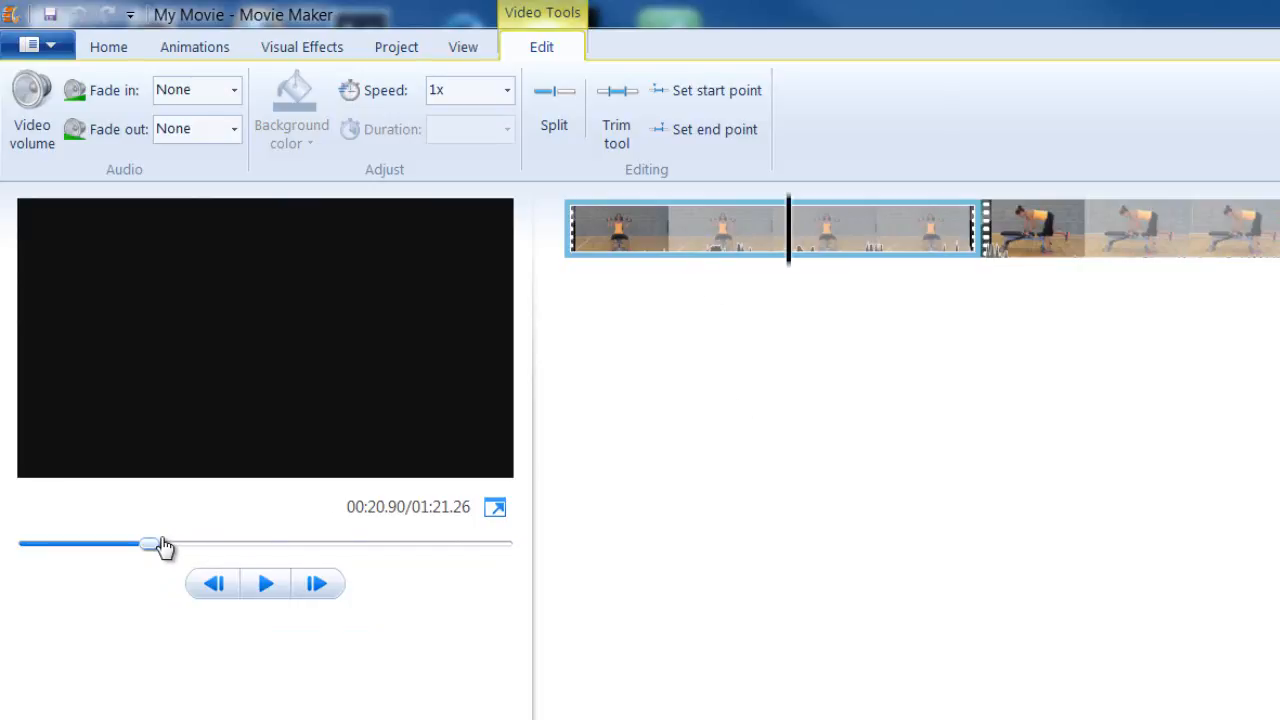
drag(145, 556, 190, 553)
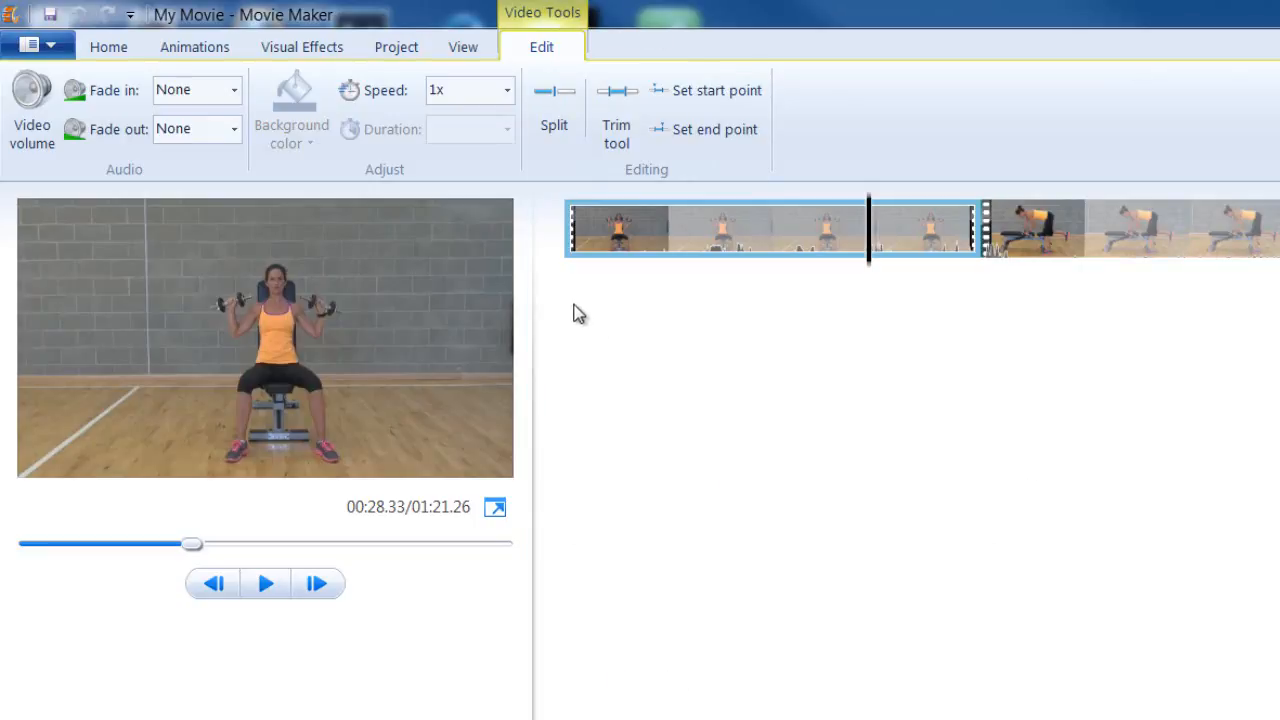
click(558, 112)
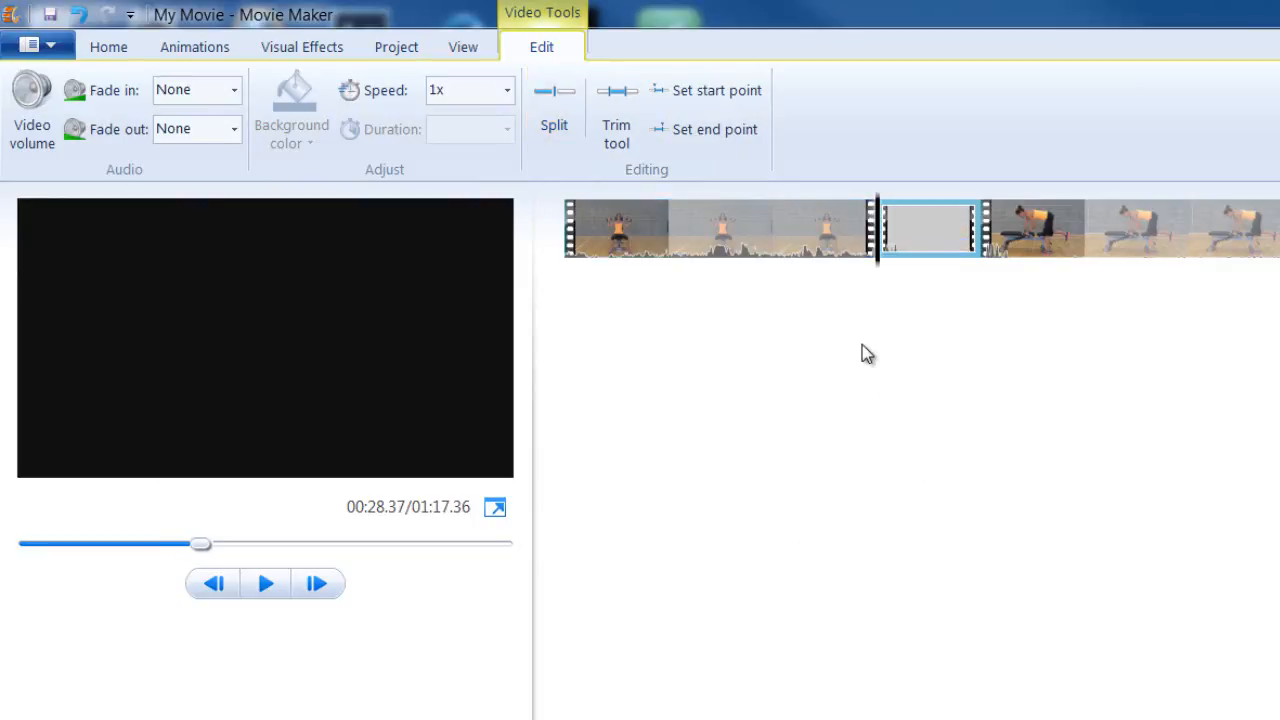
Select the second piece of the split clip and play it, pausing near its end
click(748, 231)
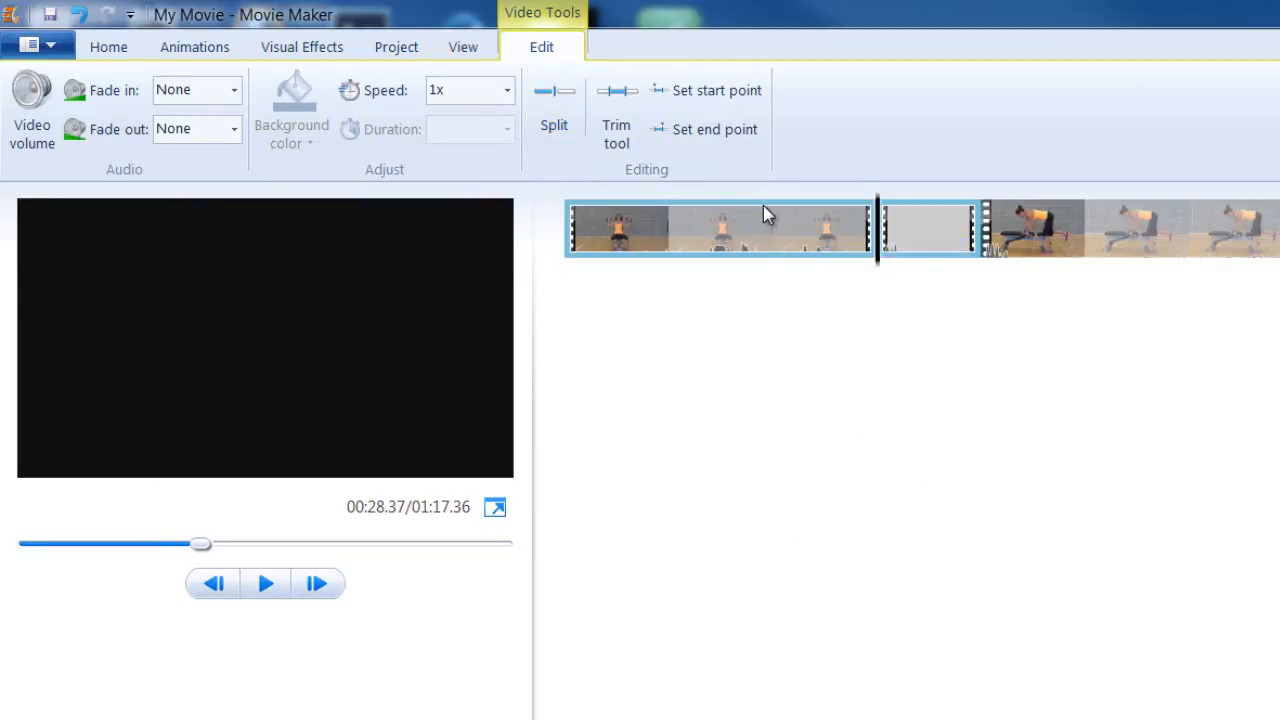
click(904, 226)
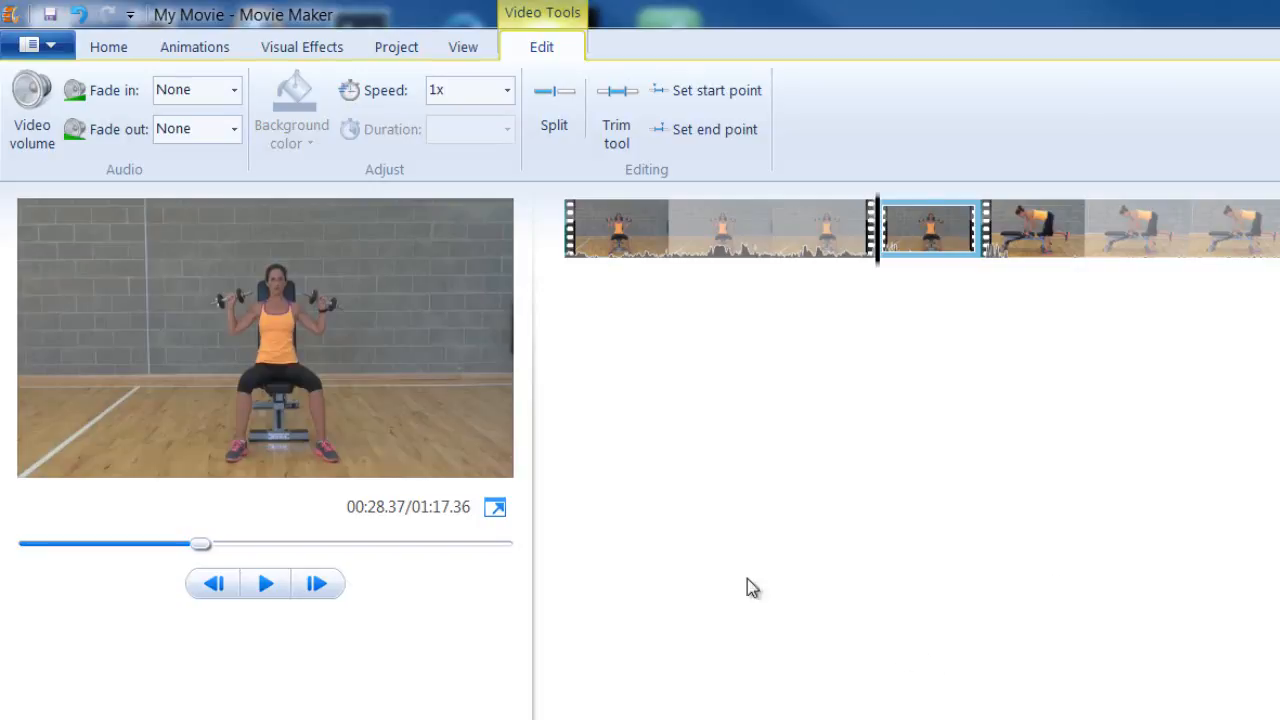
click(265, 586)
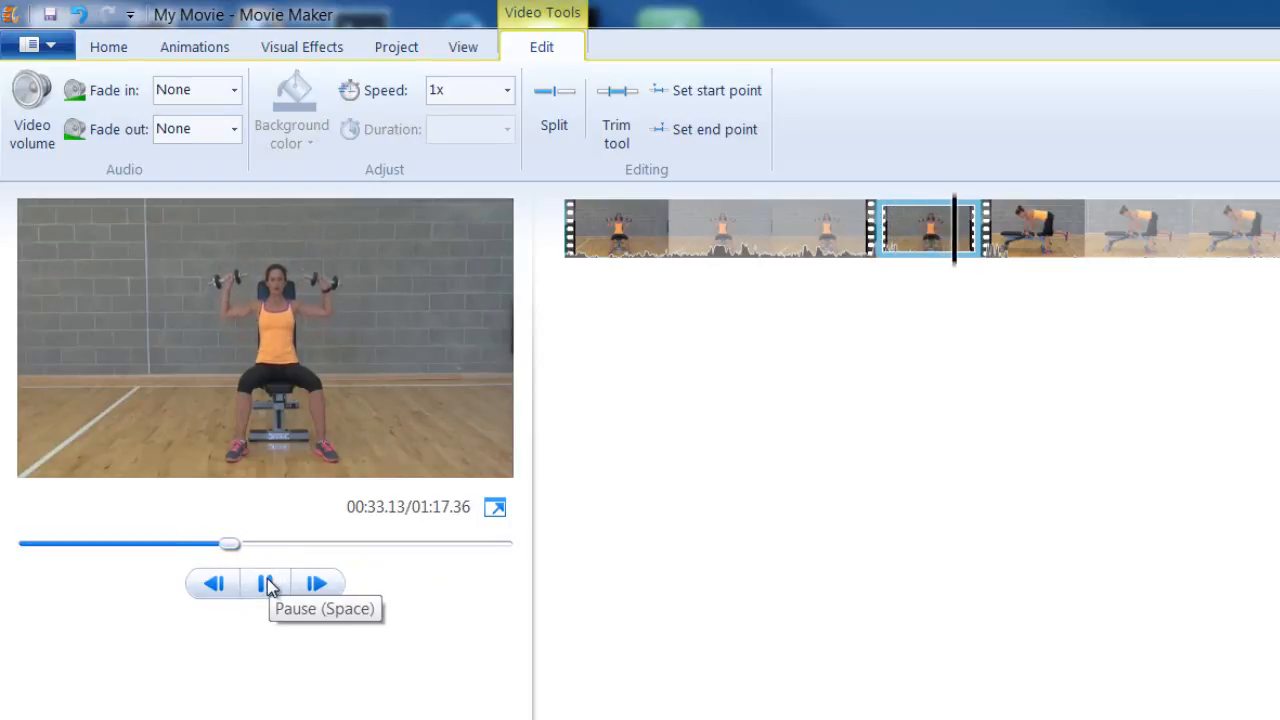
click(266, 586)
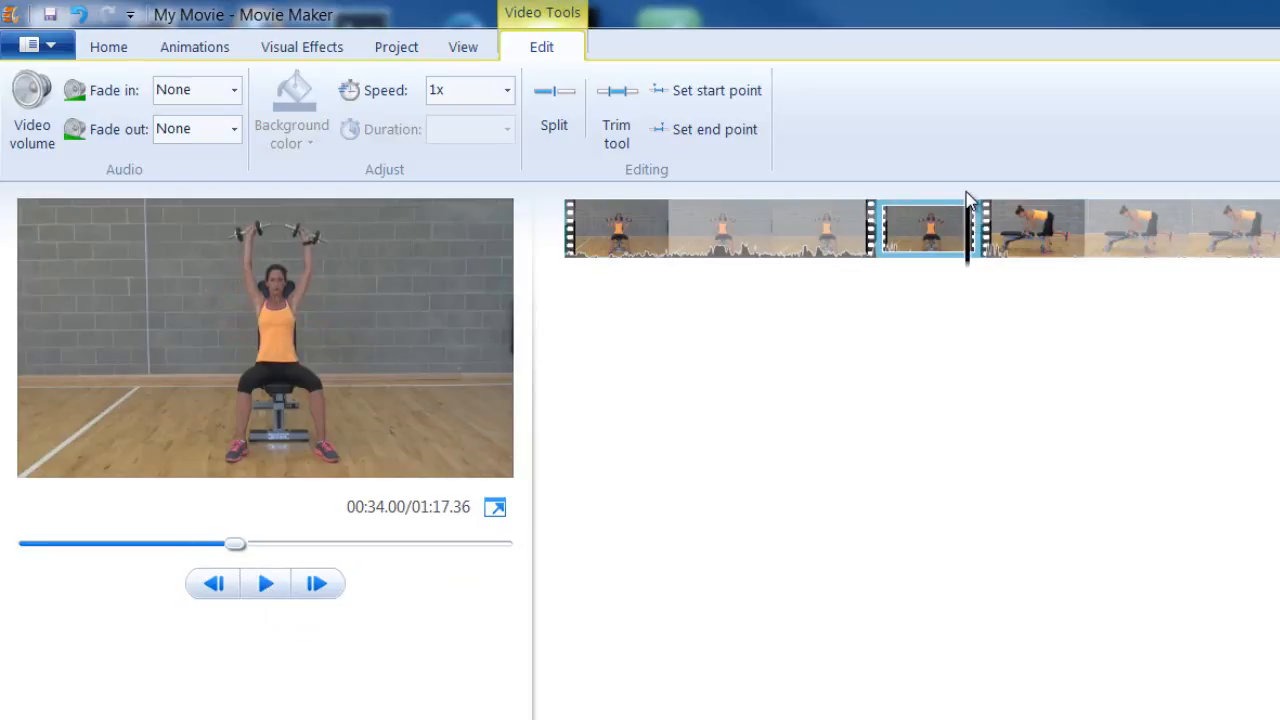
Split the second piece of the first clip at about 00:32.83 and delete the section between the two cuts
mouse_move(231, 549)
mouse_down()
mouse_move(200, 551)
mouse_move(223, 552)
mouse_up()
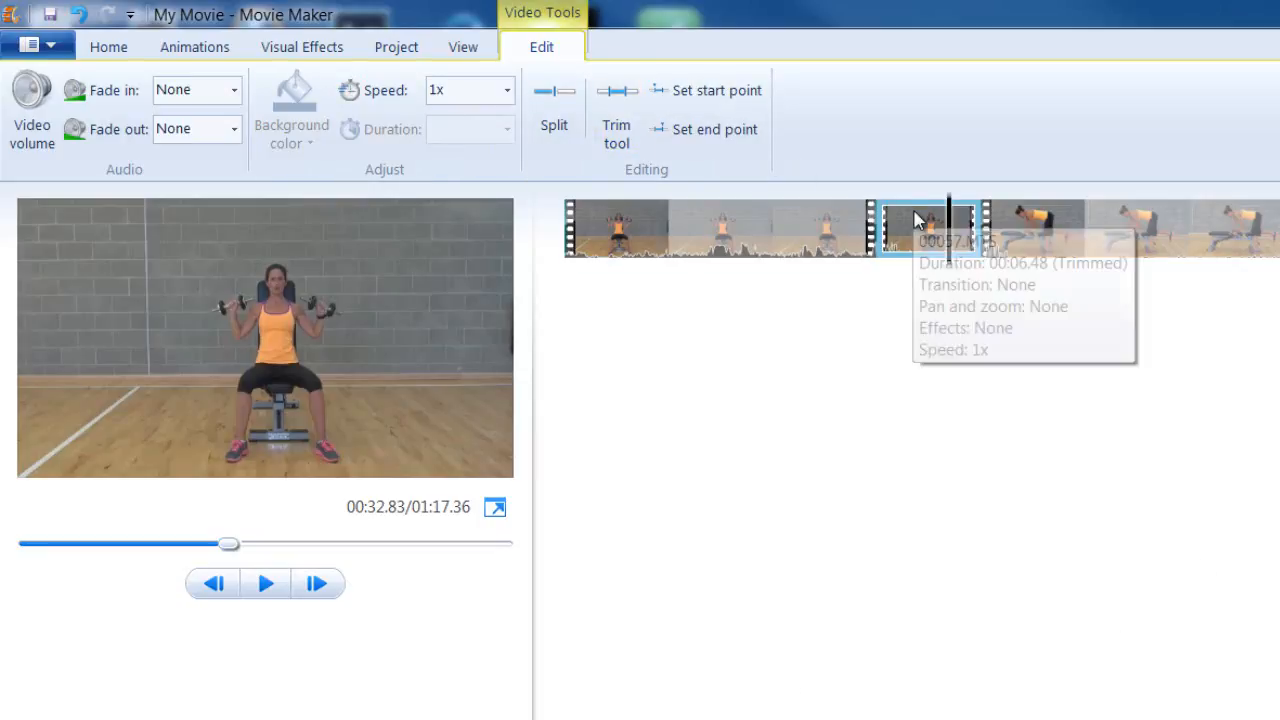
click(555, 99)
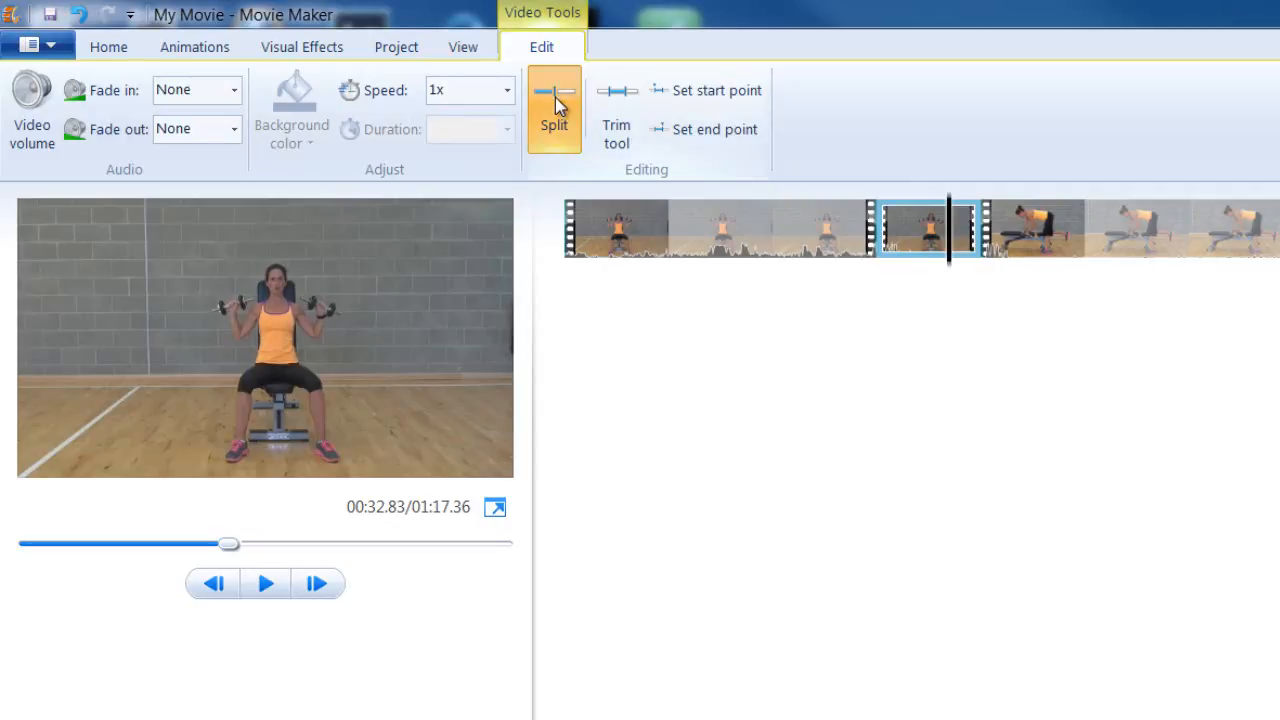
click(917, 244)
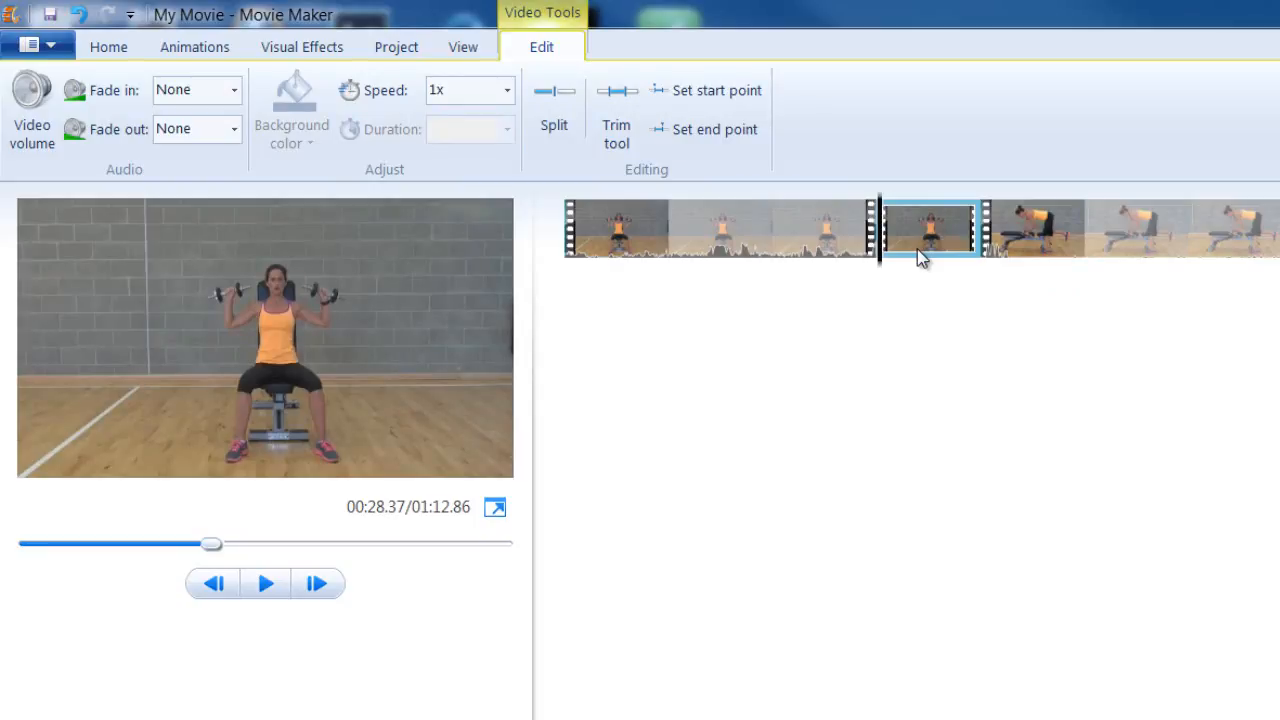
Undo the deletion of the middle section and redo it
key(shift+Right)
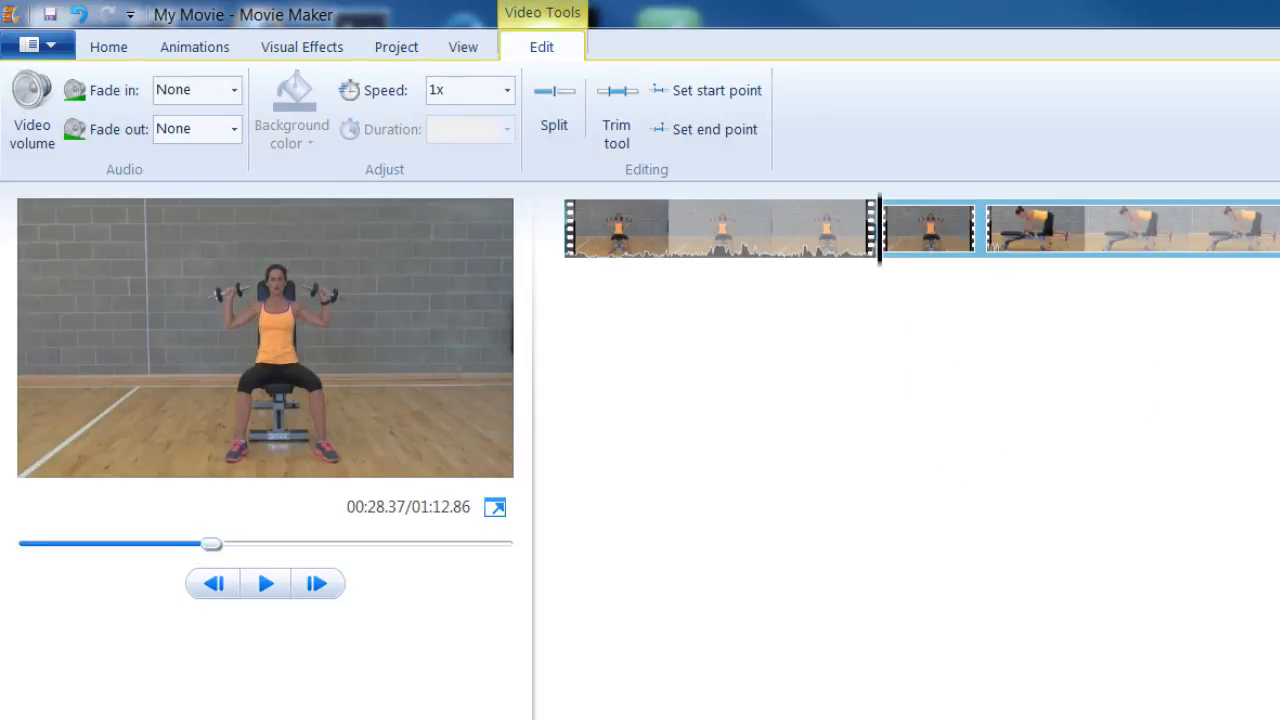
key(shift+Left)
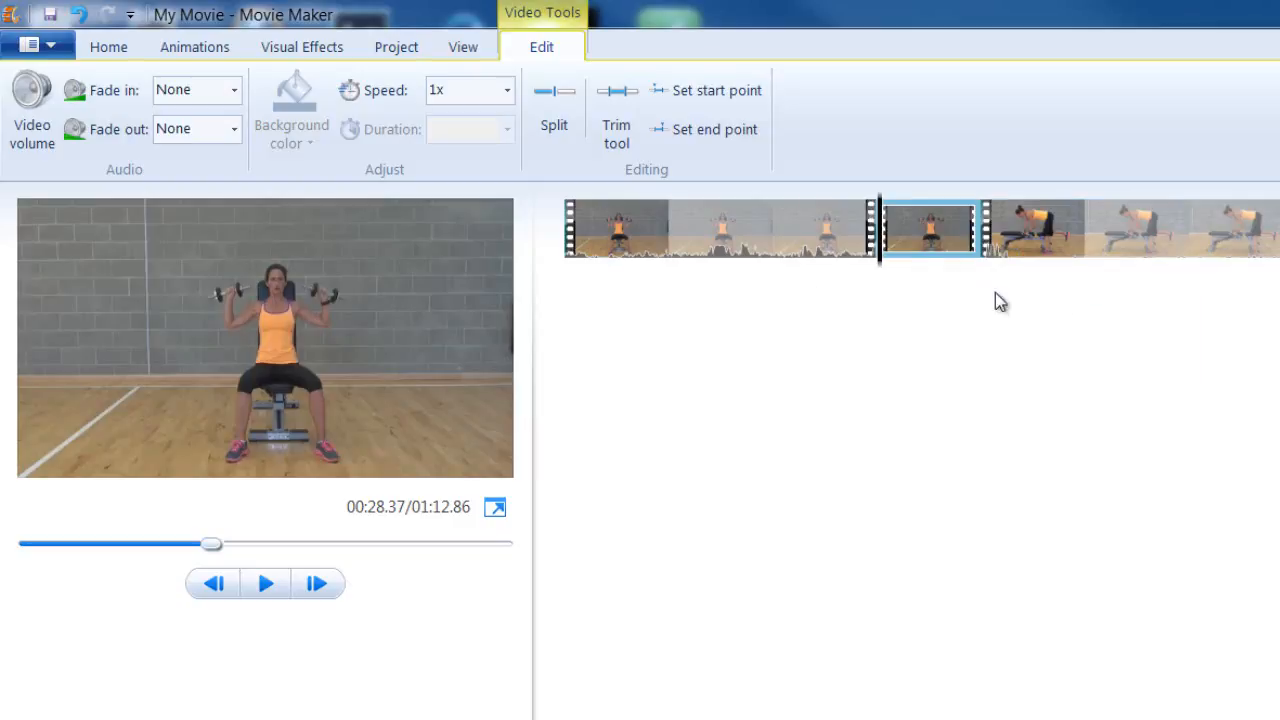
click(80, 14)
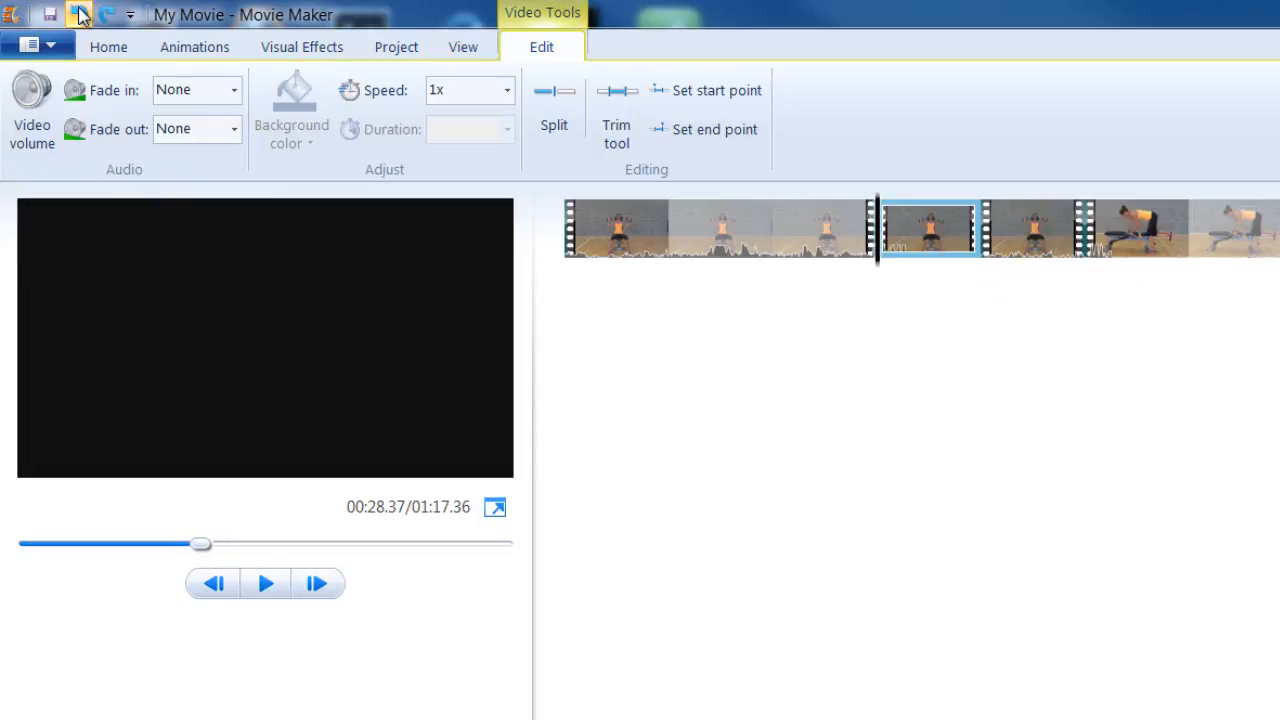
mouse_move(930, 224)
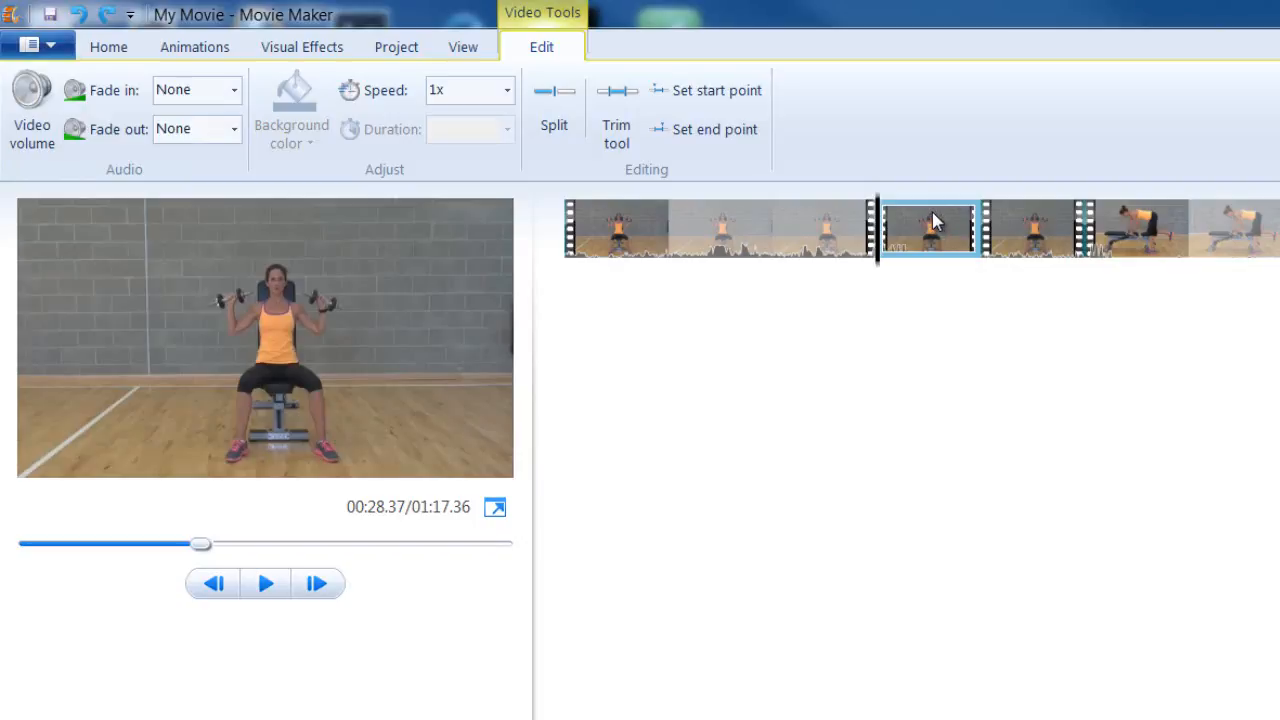
key(ctrl+y)
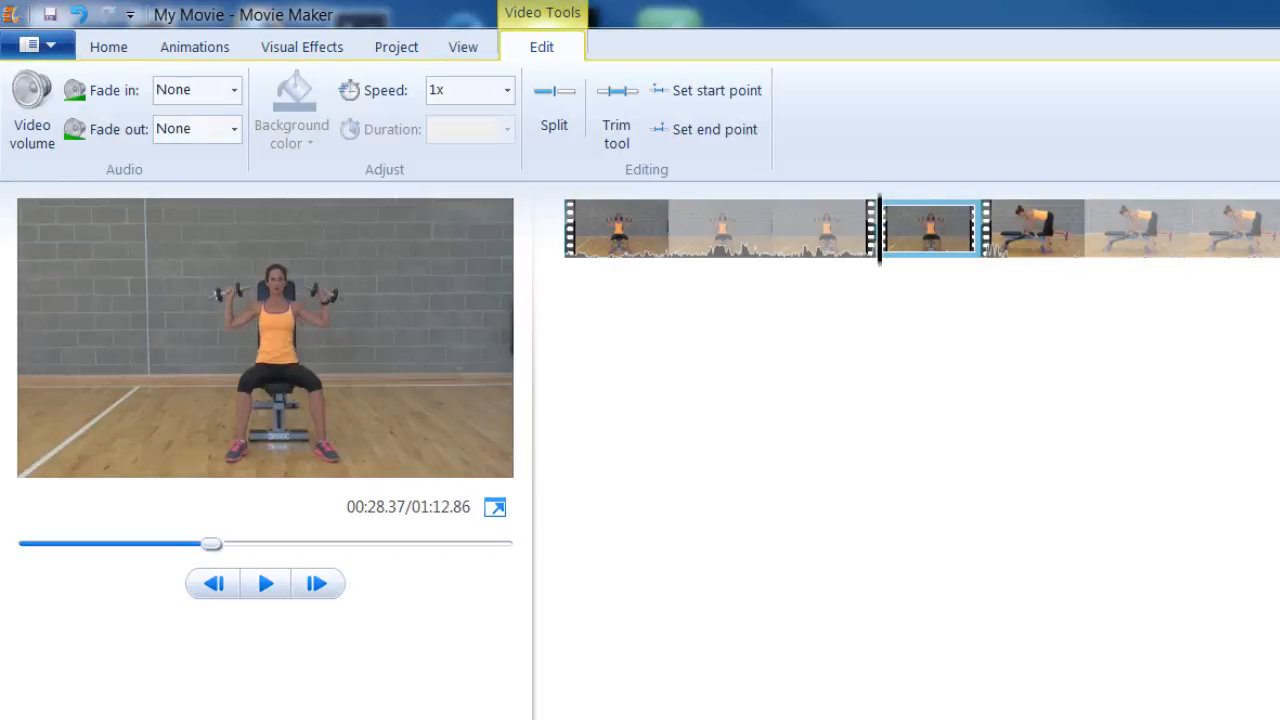
mouse_move(923, 262)
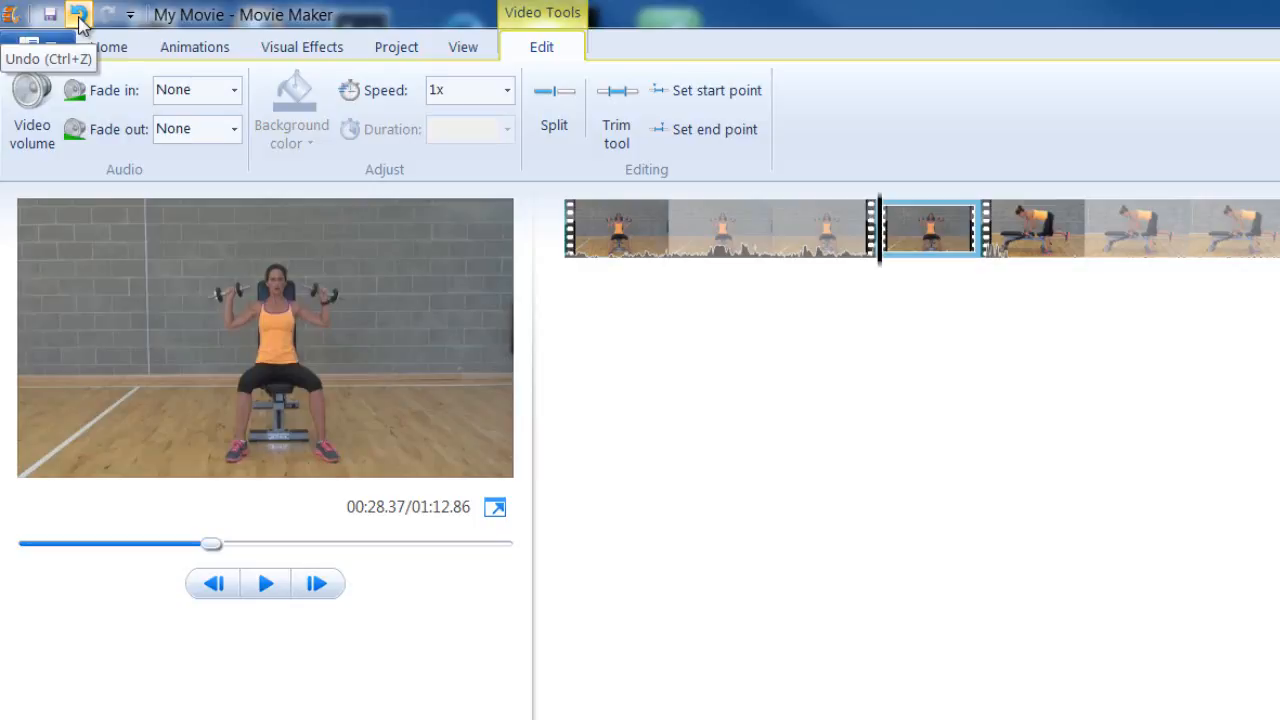
Select both remaining pieces of the first clip together and play across the cut between them
click(850, 254)
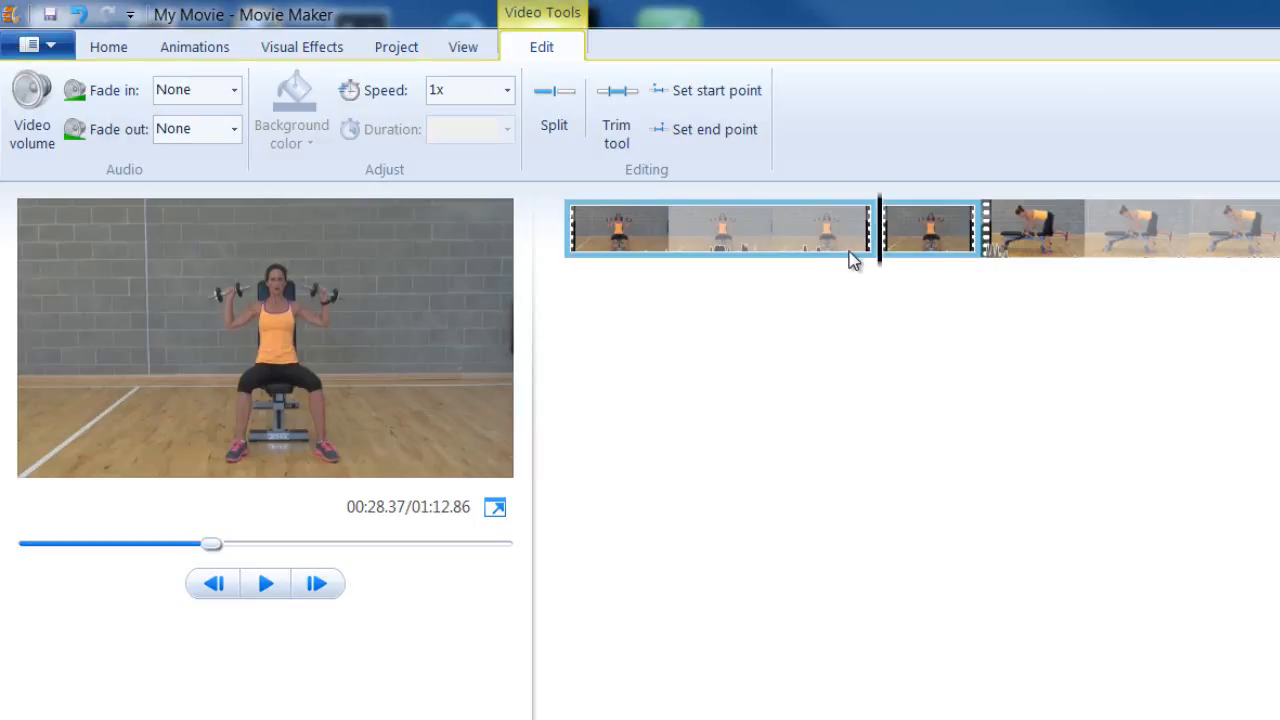
click(256, 590)
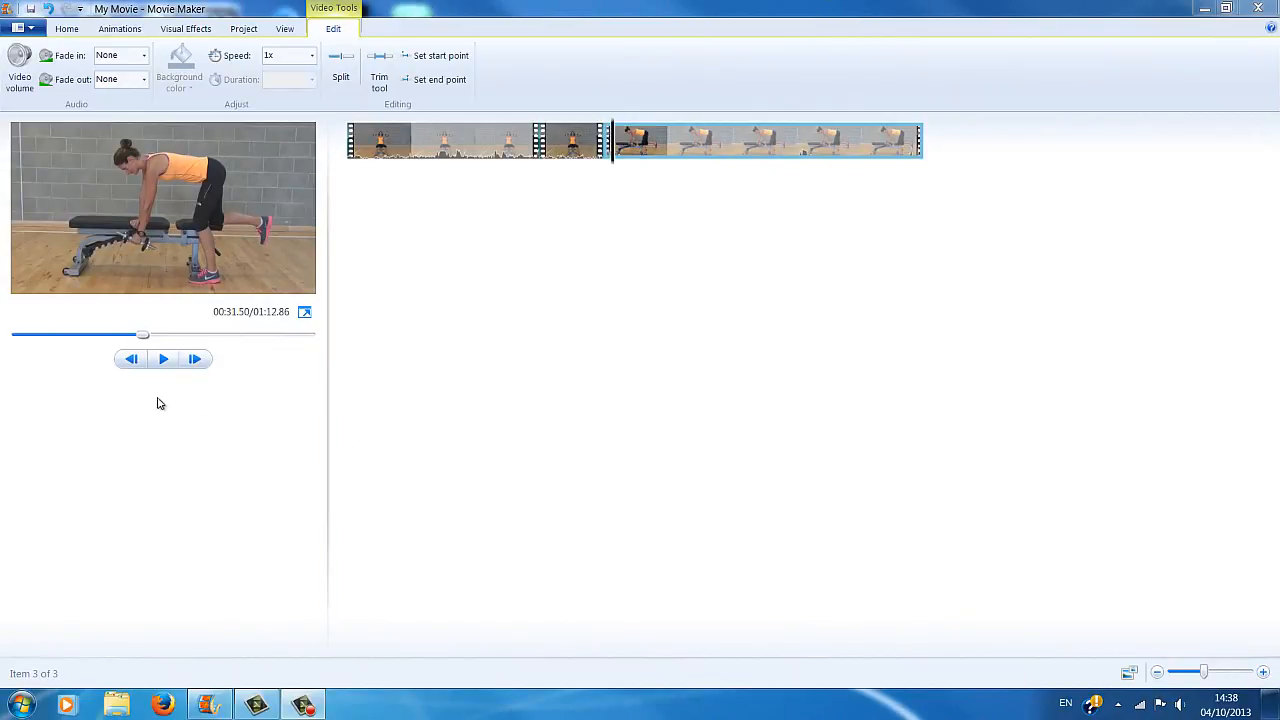
Preview the second exercise clip and trim its ending by setting the end point at 00:57.00
click(166, 362)
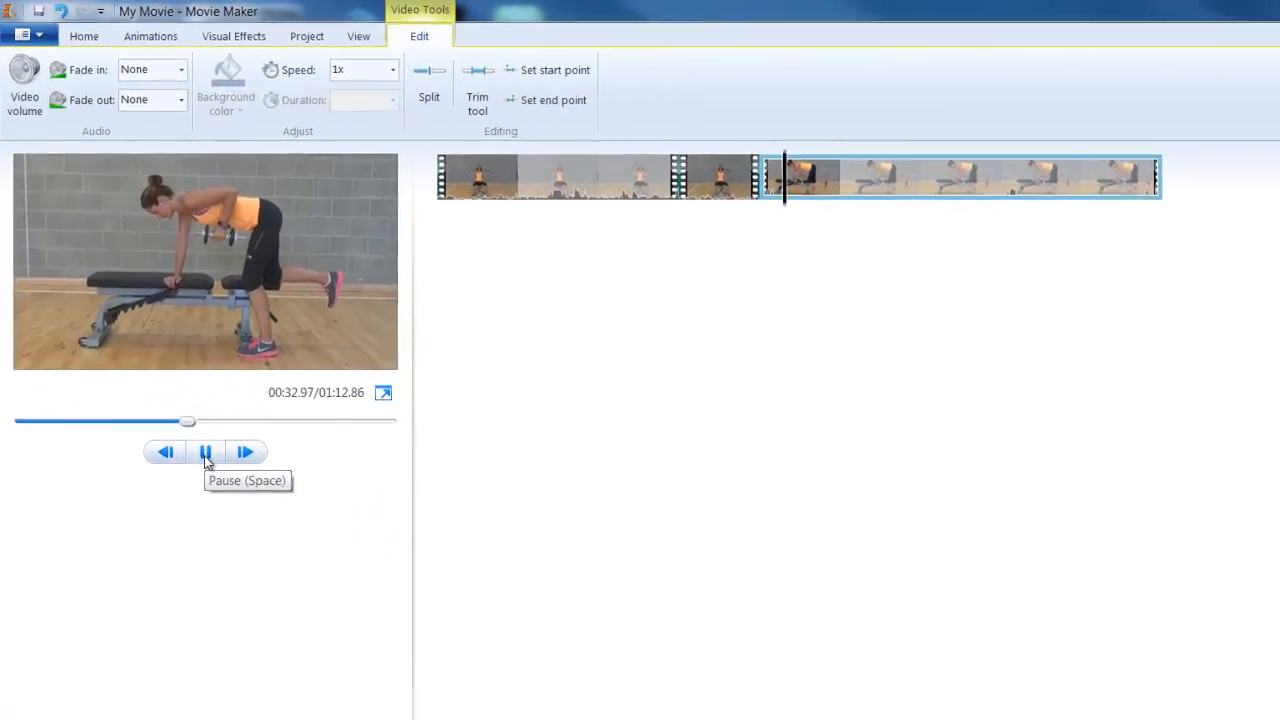
click(205, 452)
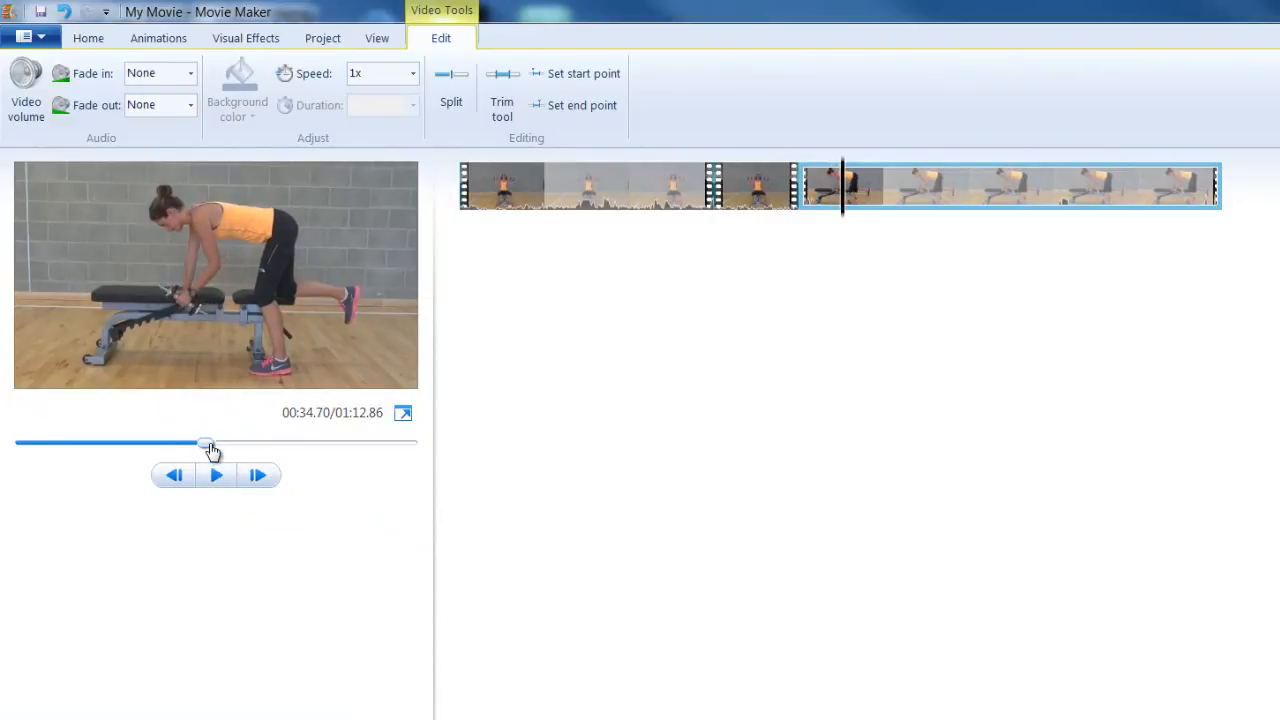
drag(210, 450, 329, 457)
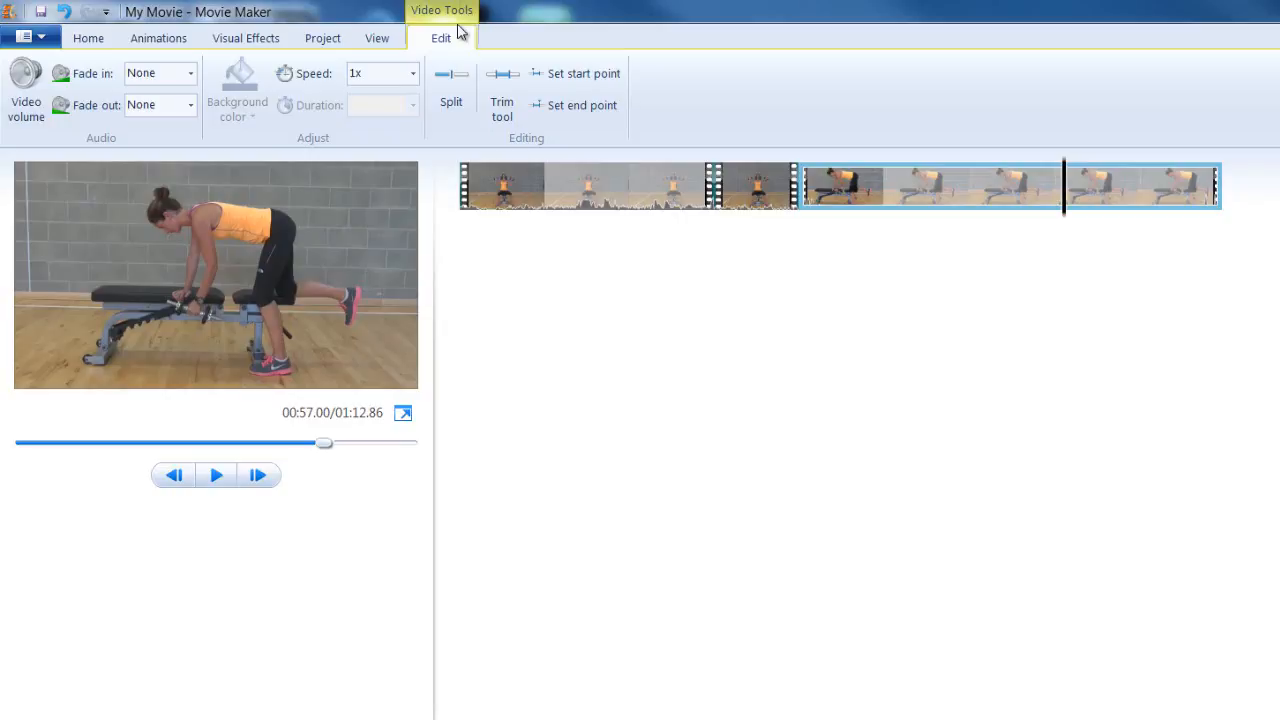
click(565, 109)
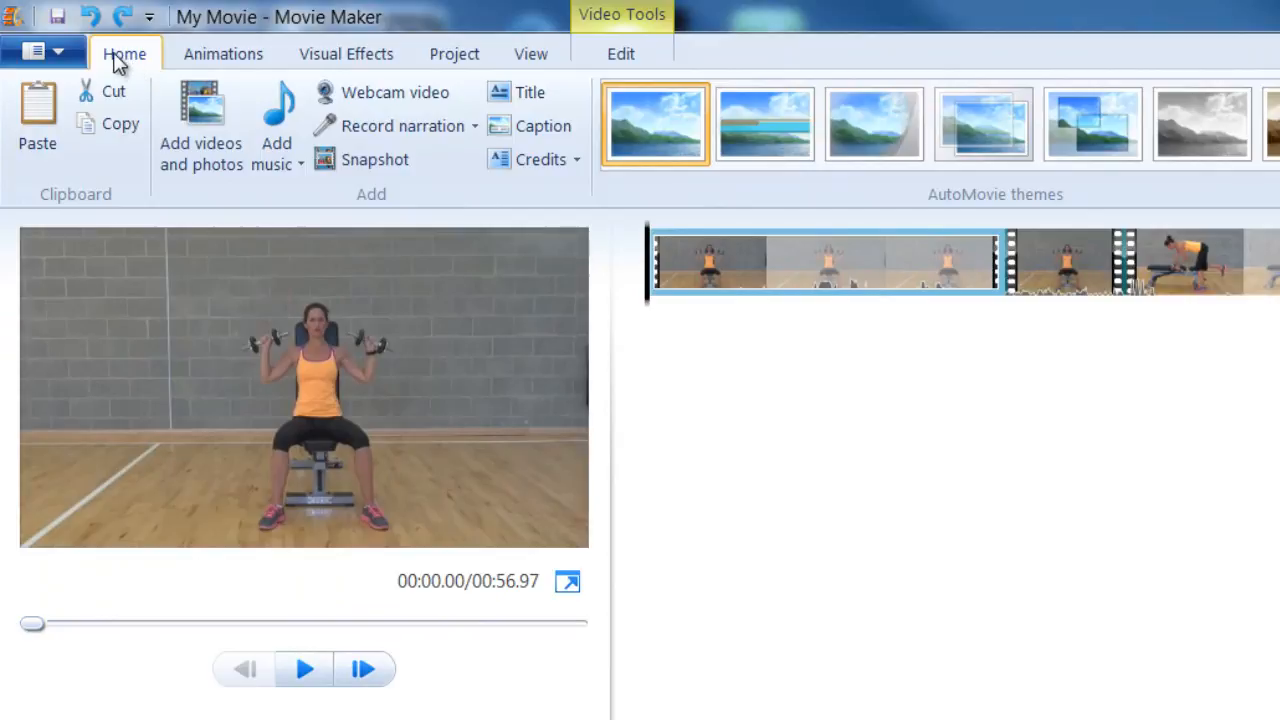
Insert a title before the first clip and replace its default text with "Resistance Training"
click(526, 94)
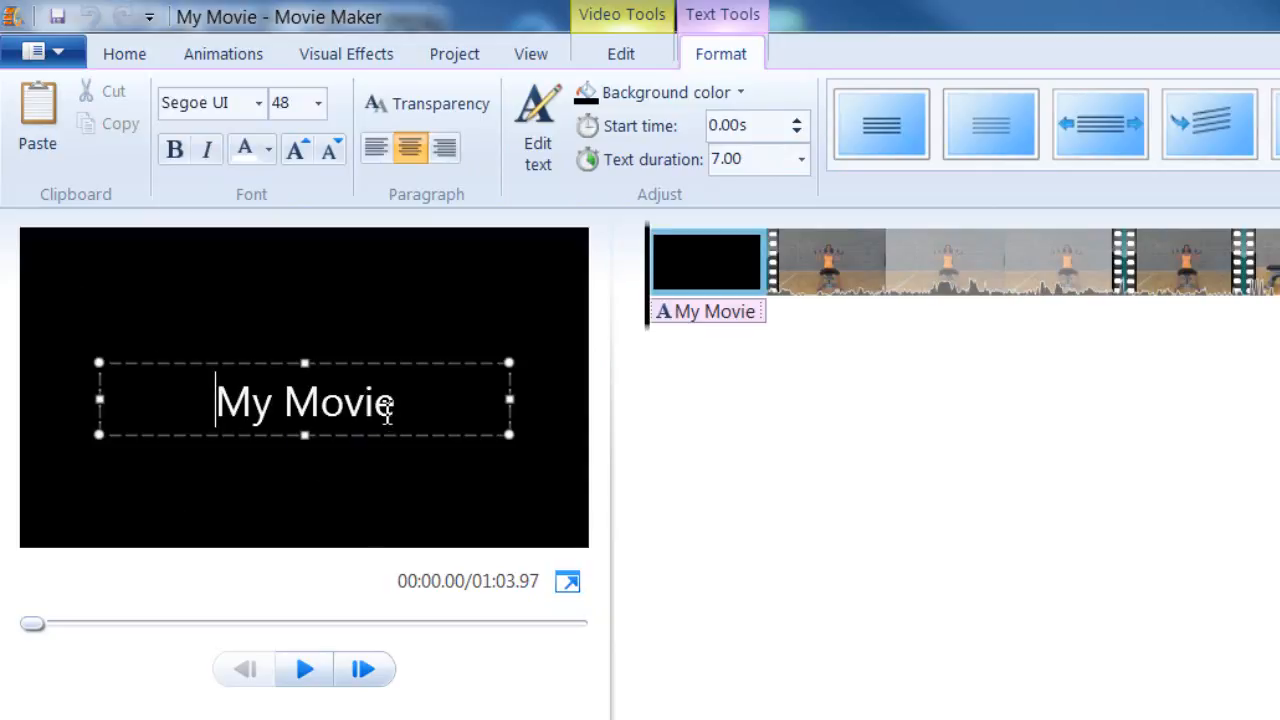
drag(400, 412, 251, 391)
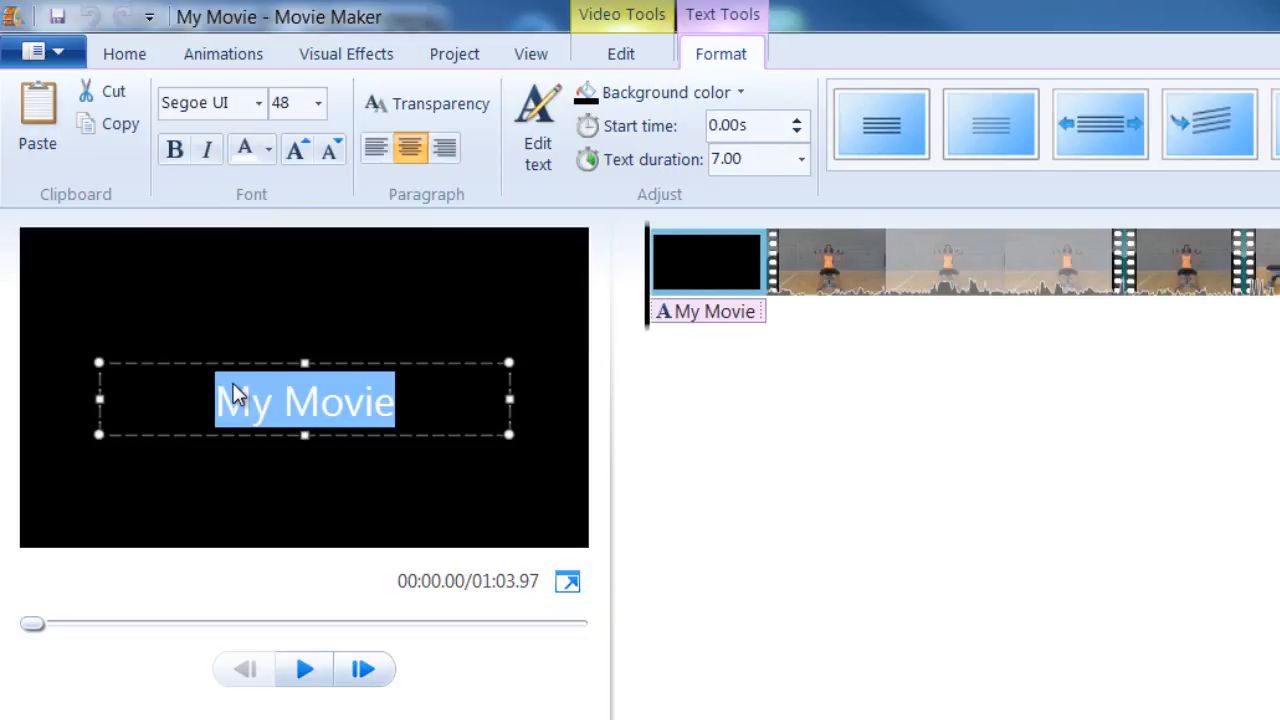
text(Re)
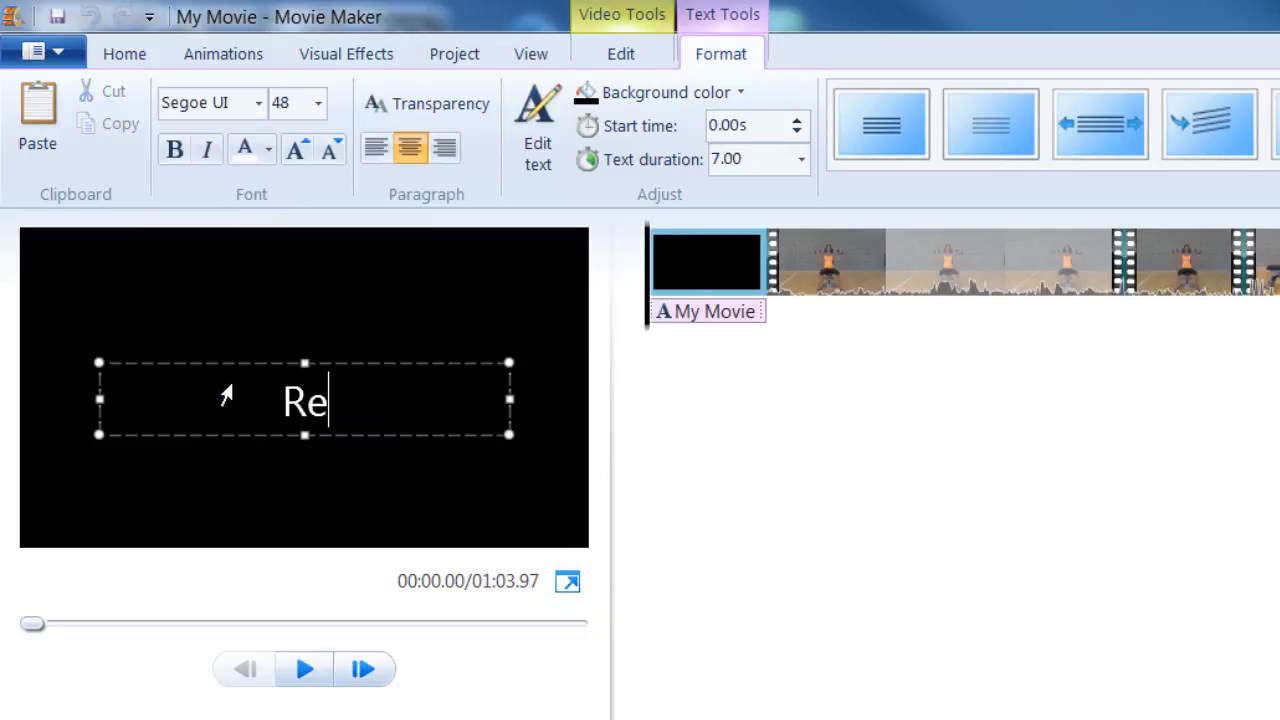
text(sistanc)
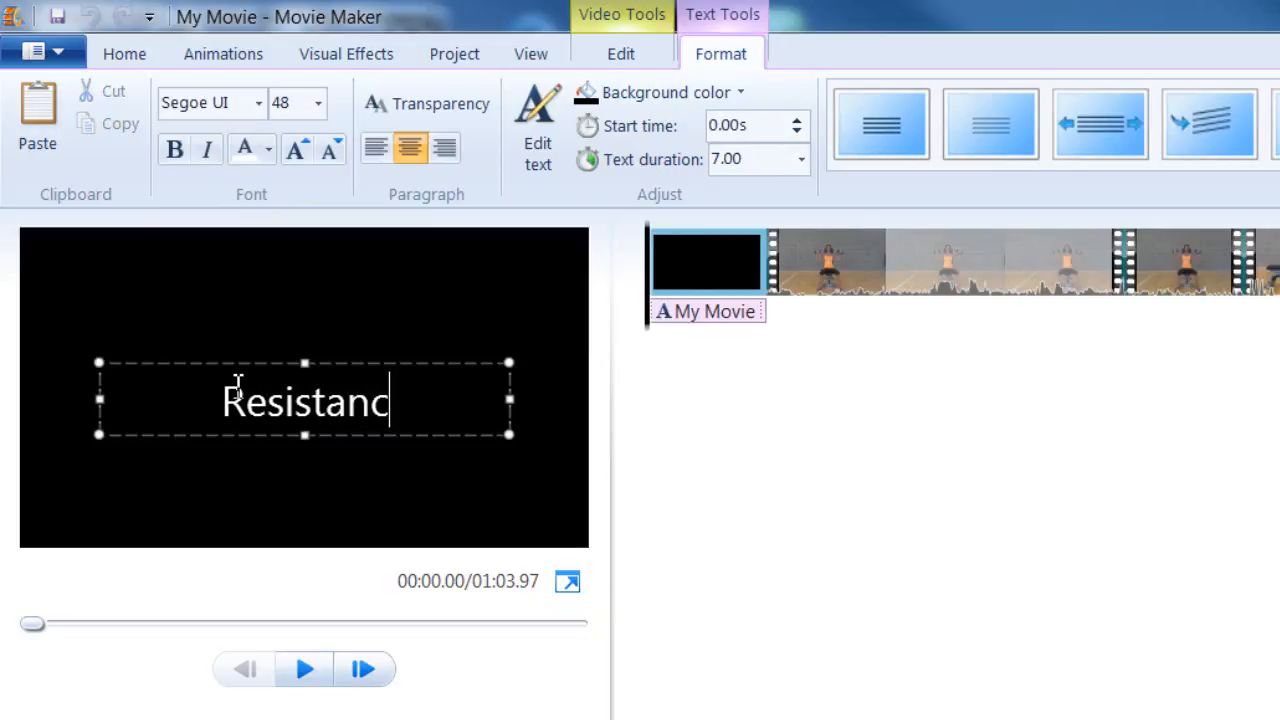
text(e Training)
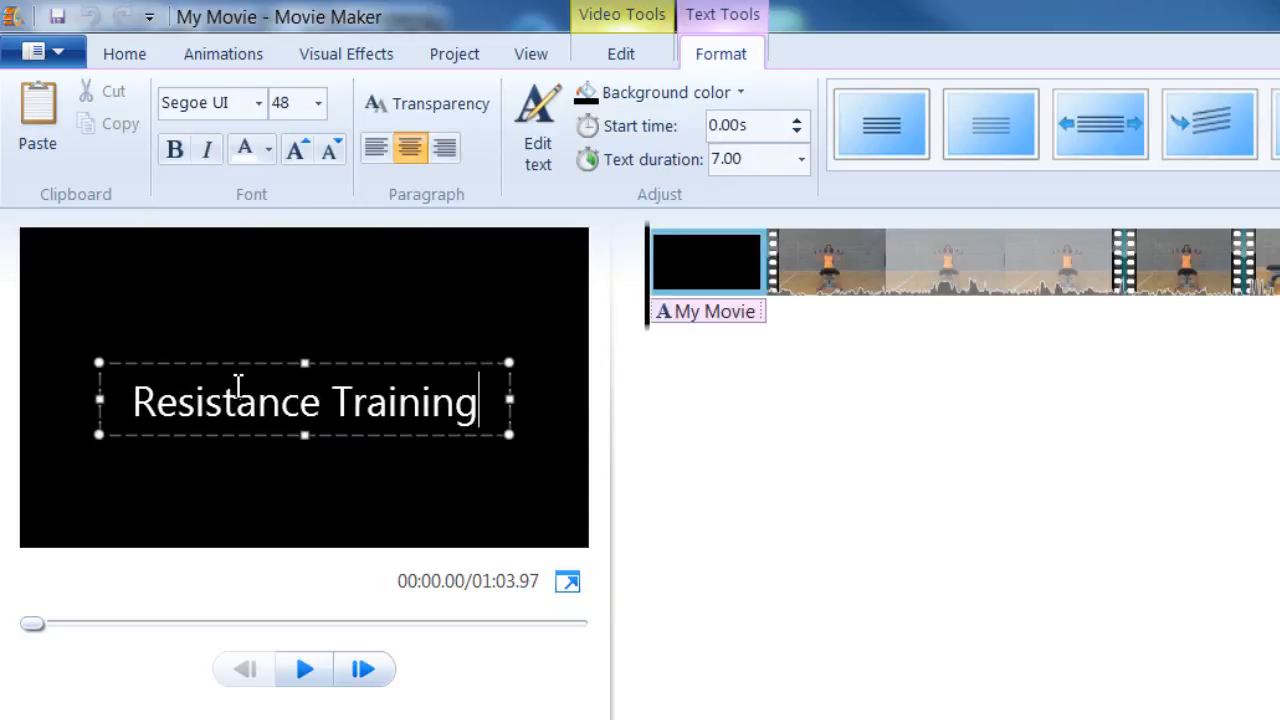
Add the author's full name and the label "ID Number" with the ID number as two further title lines
key(Return)
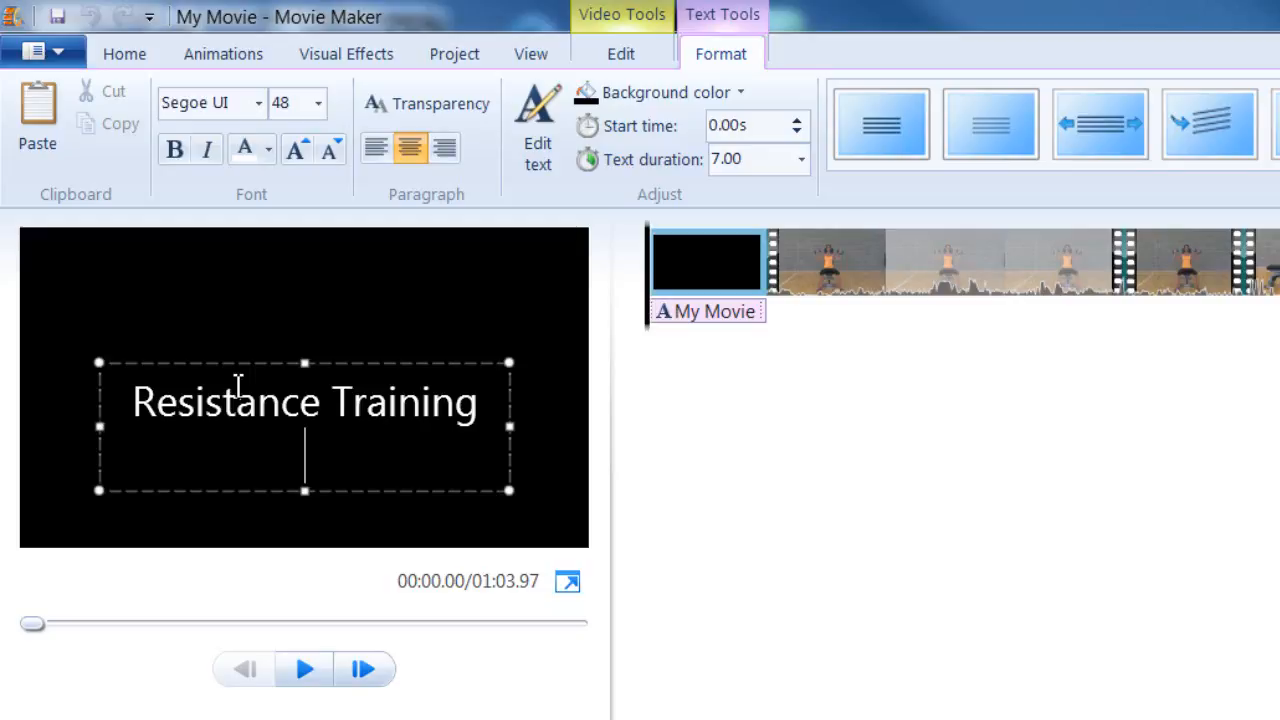
text(Mich)
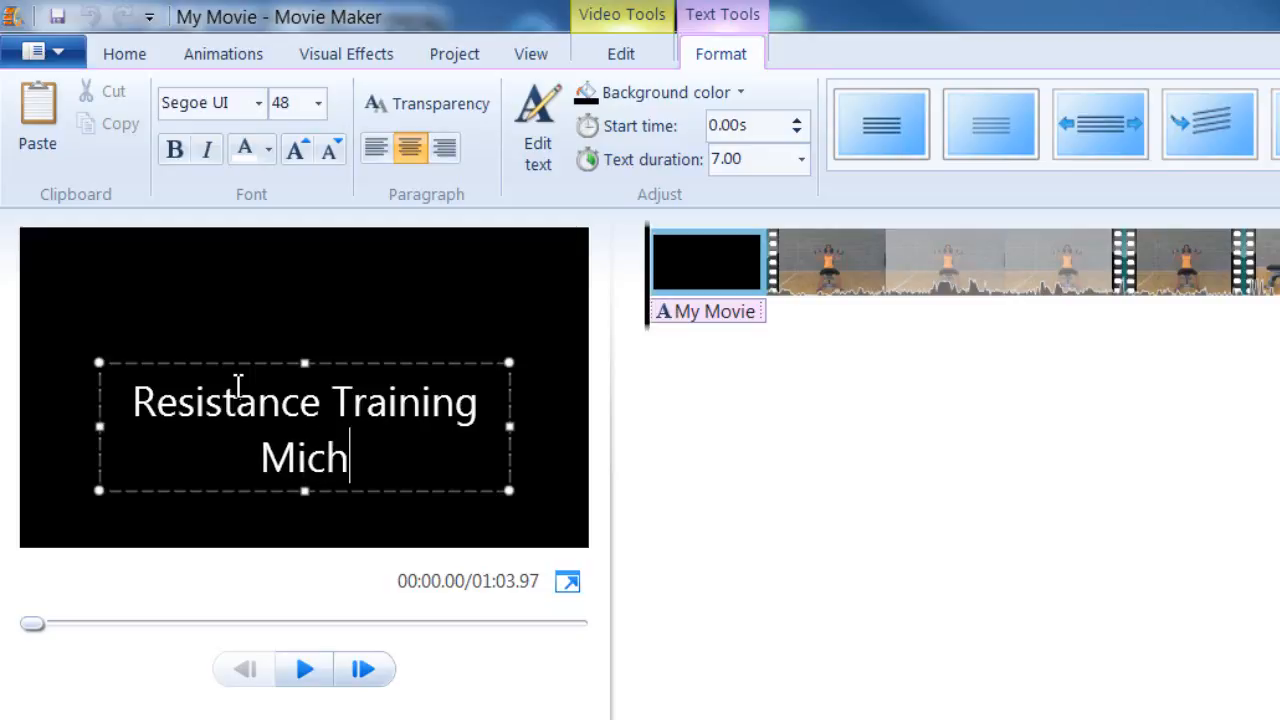
text(ael Murph)
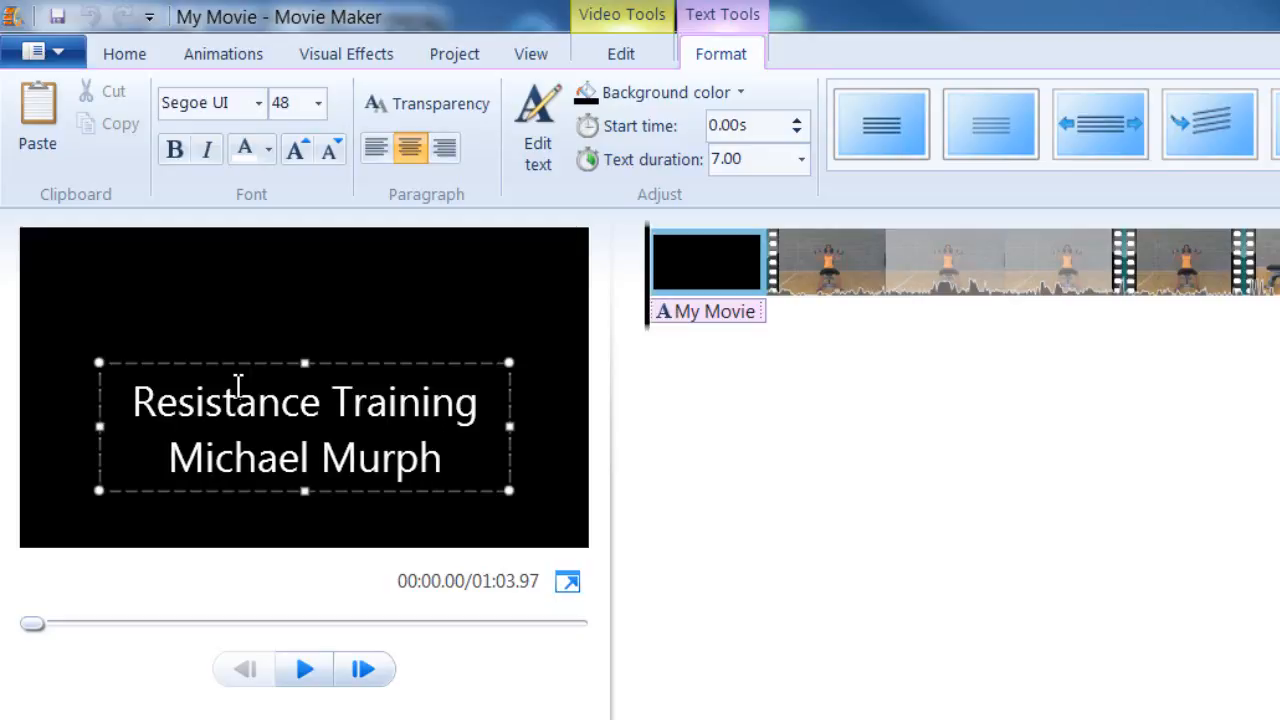
text(y)
key(Return)
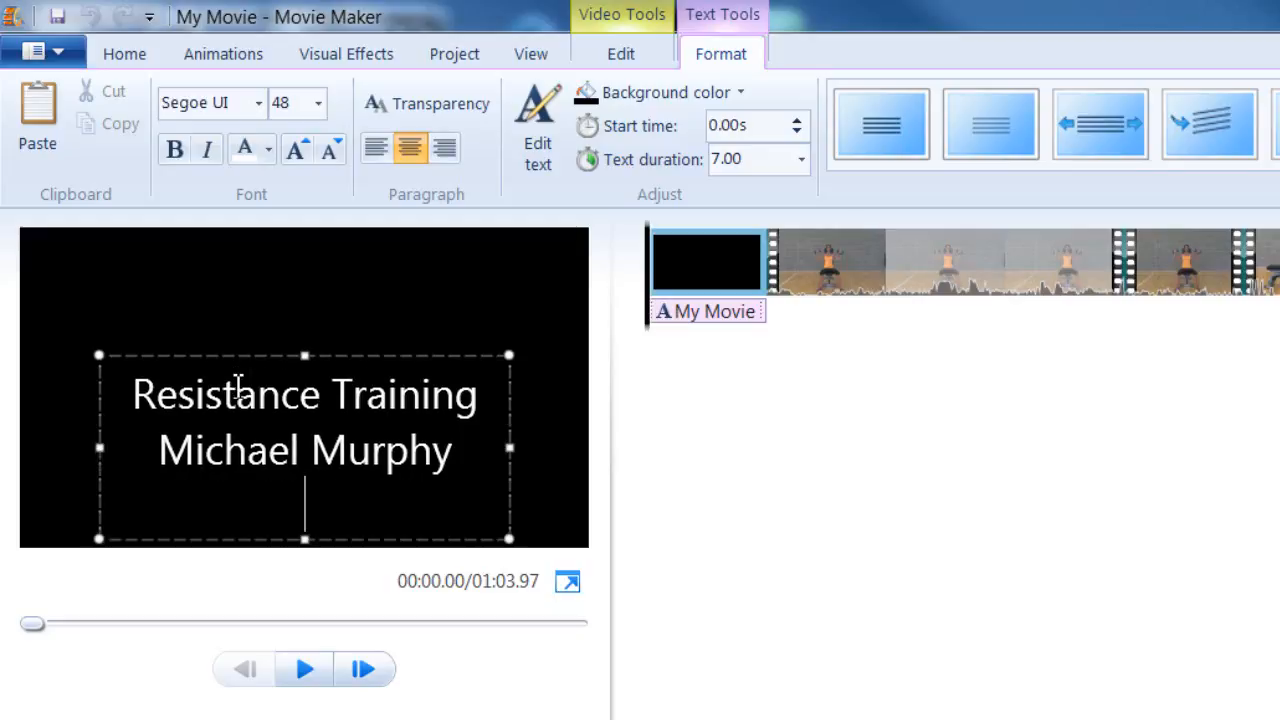
text(ID Number)
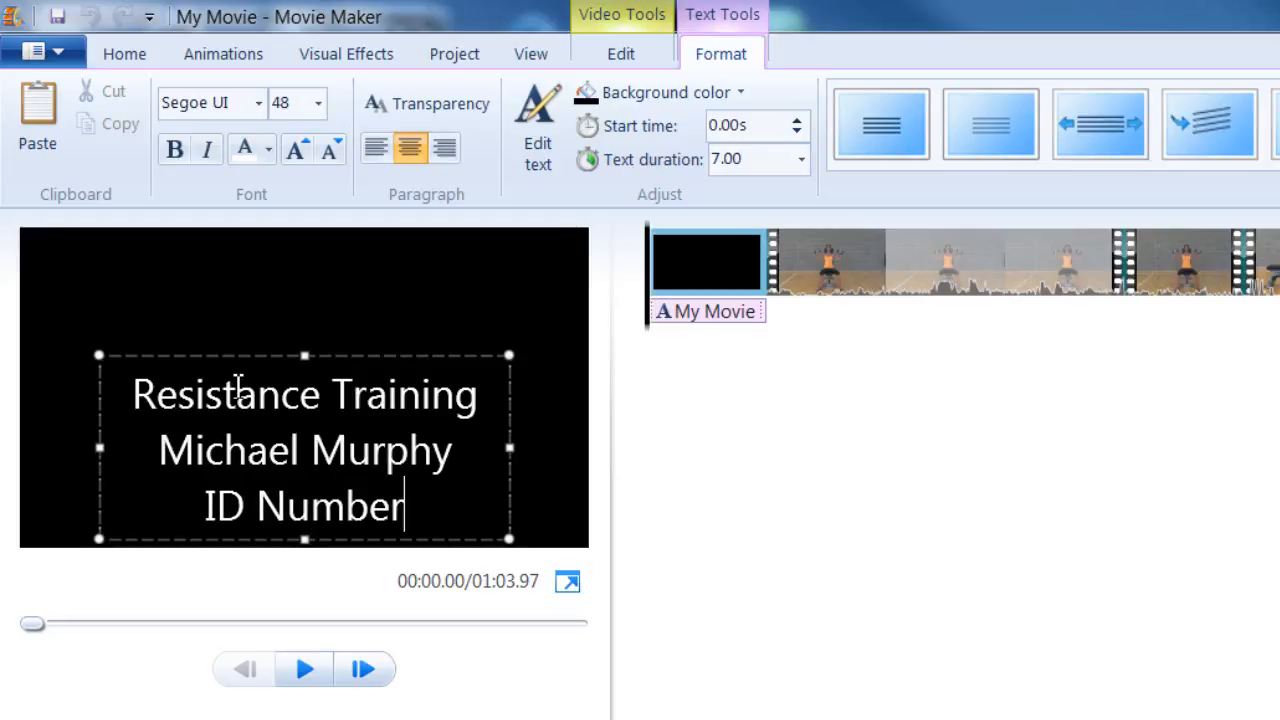
text( 12345)
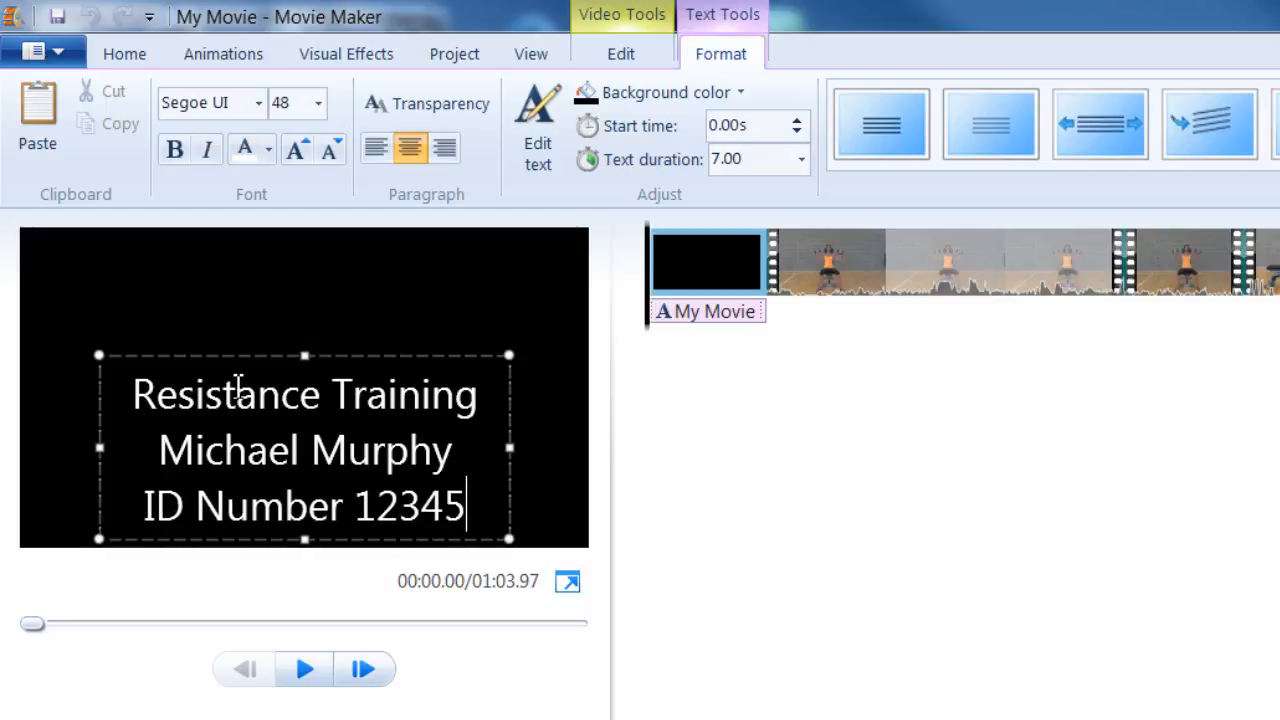
text(6)
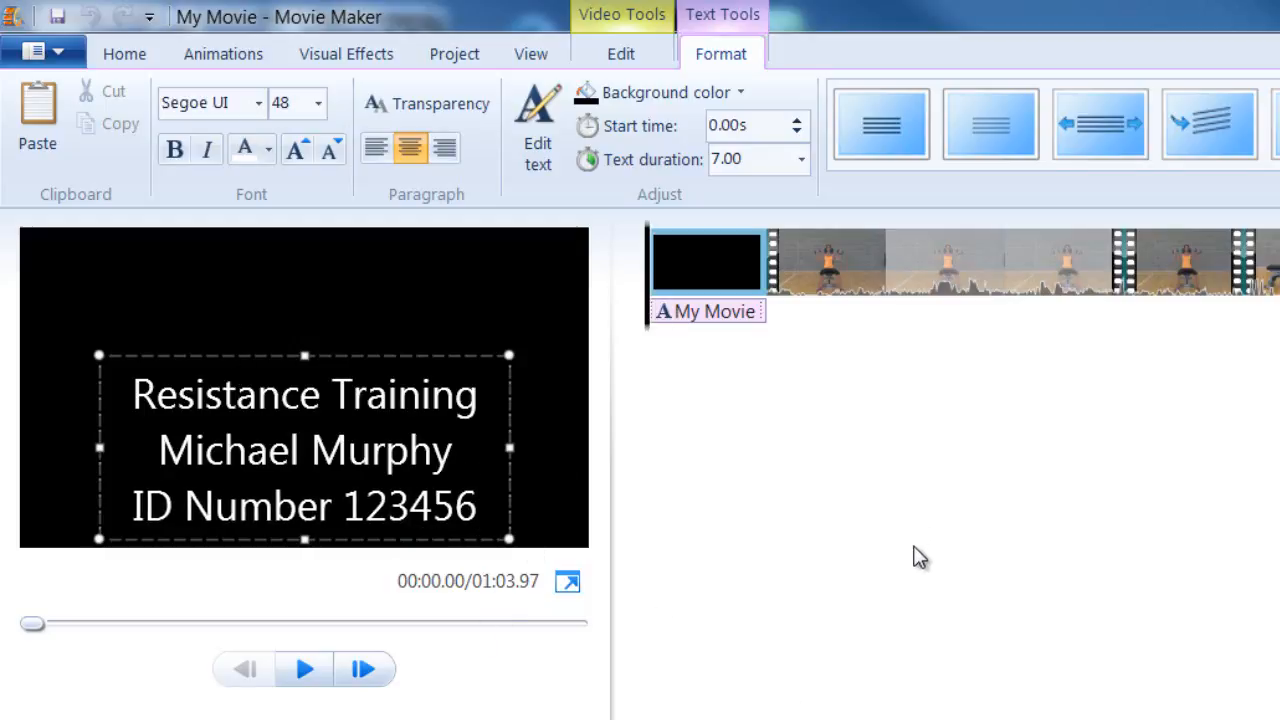
click(580, 517)
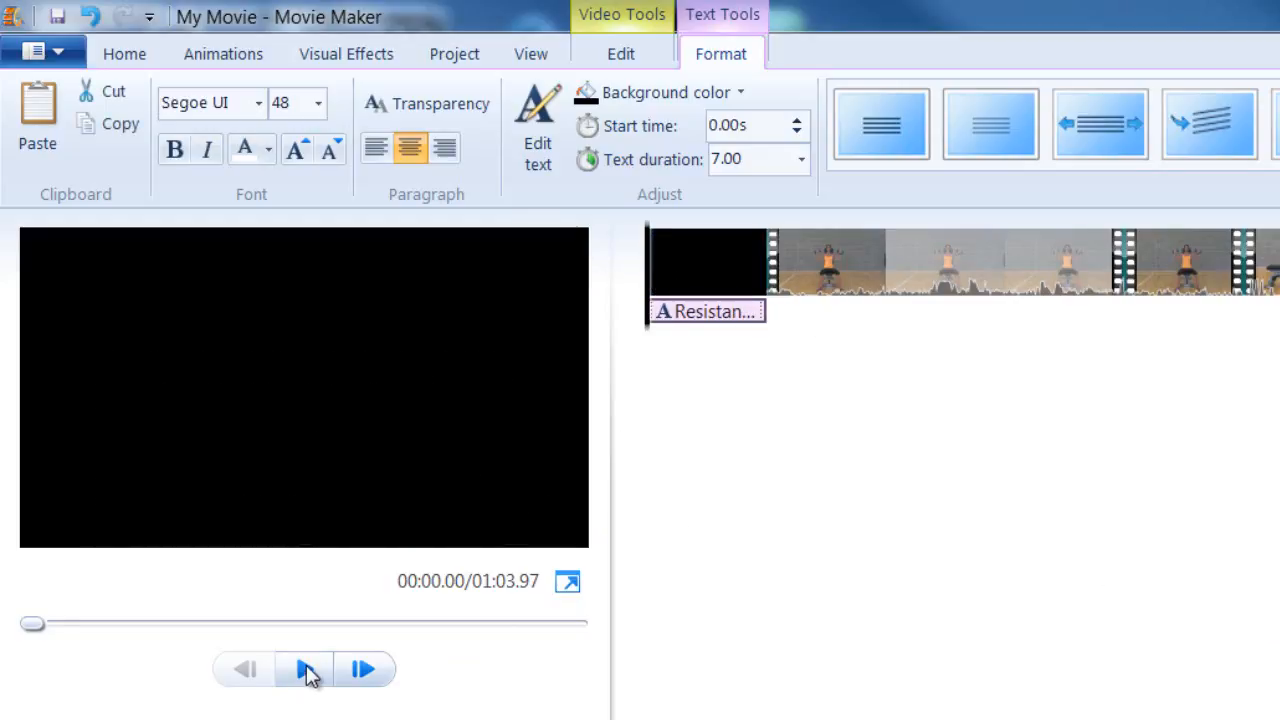
Play the title through to its end and return the playhead to the start of the movie
click(306, 672)
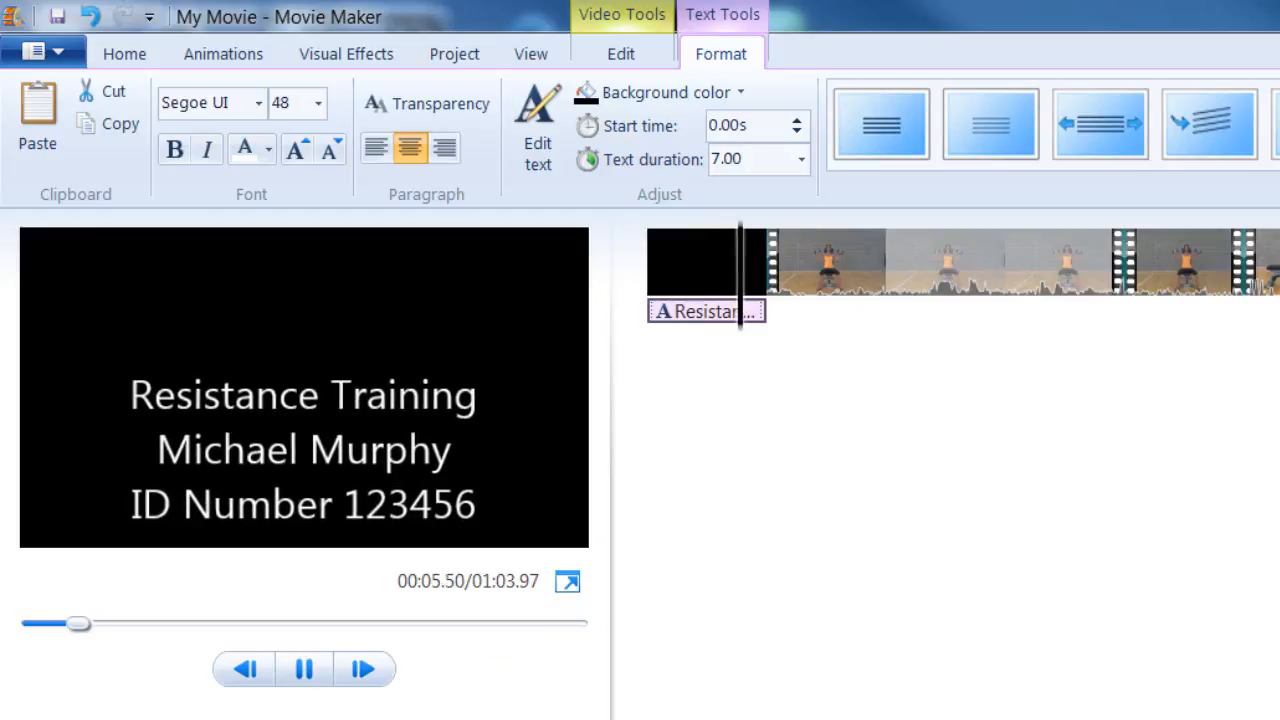
click(305, 680)
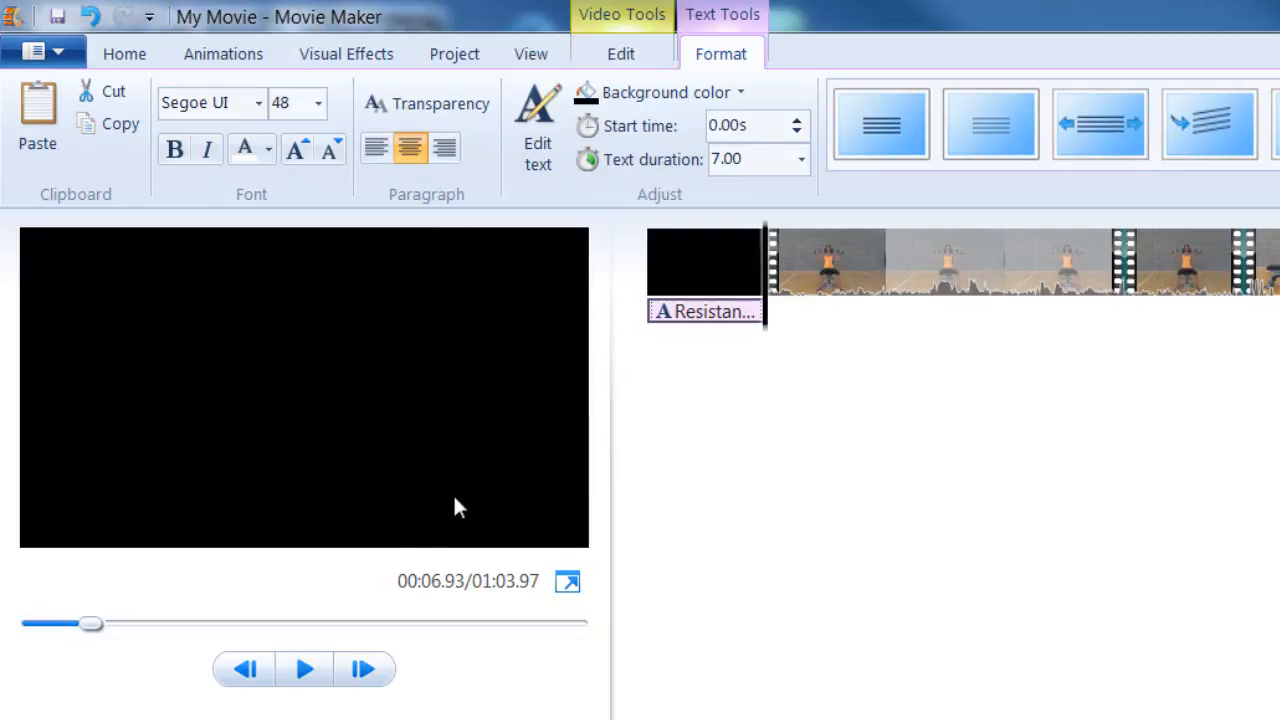
drag(100, 628, 2, 640)
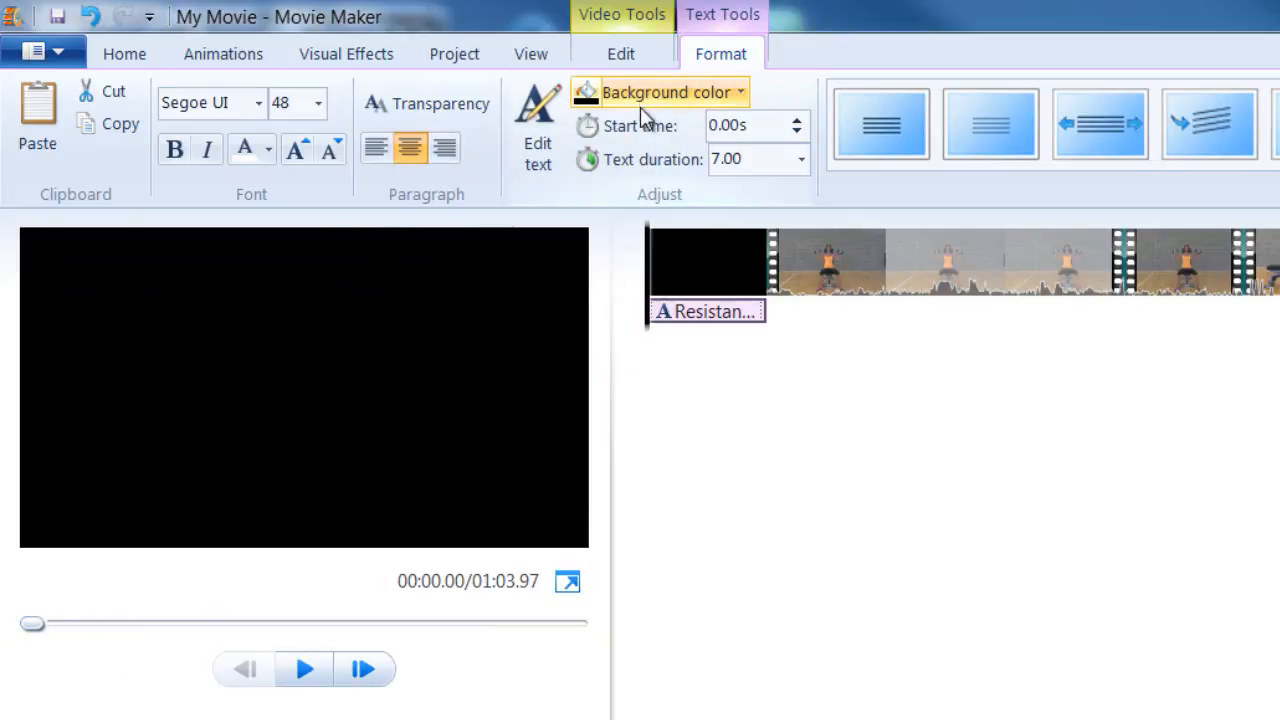
Set the title's background colour to light purple and play the first few seconds to check it
click(741, 100)
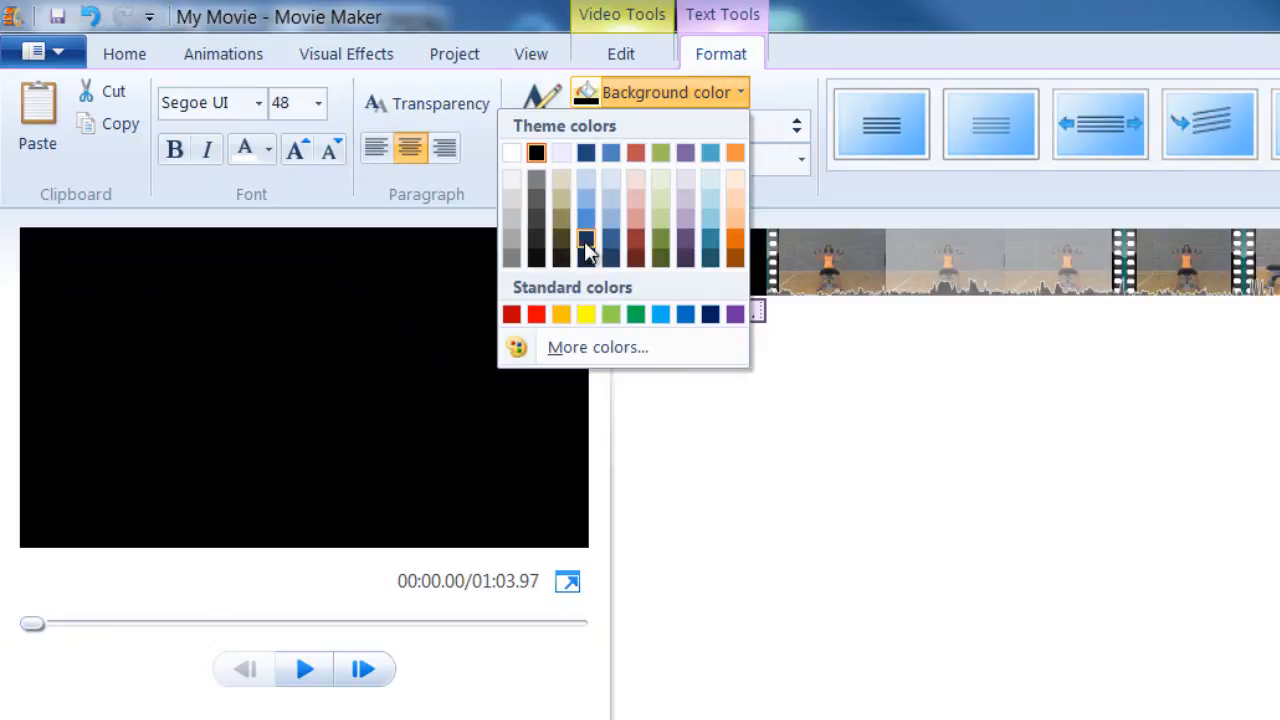
click(686, 216)
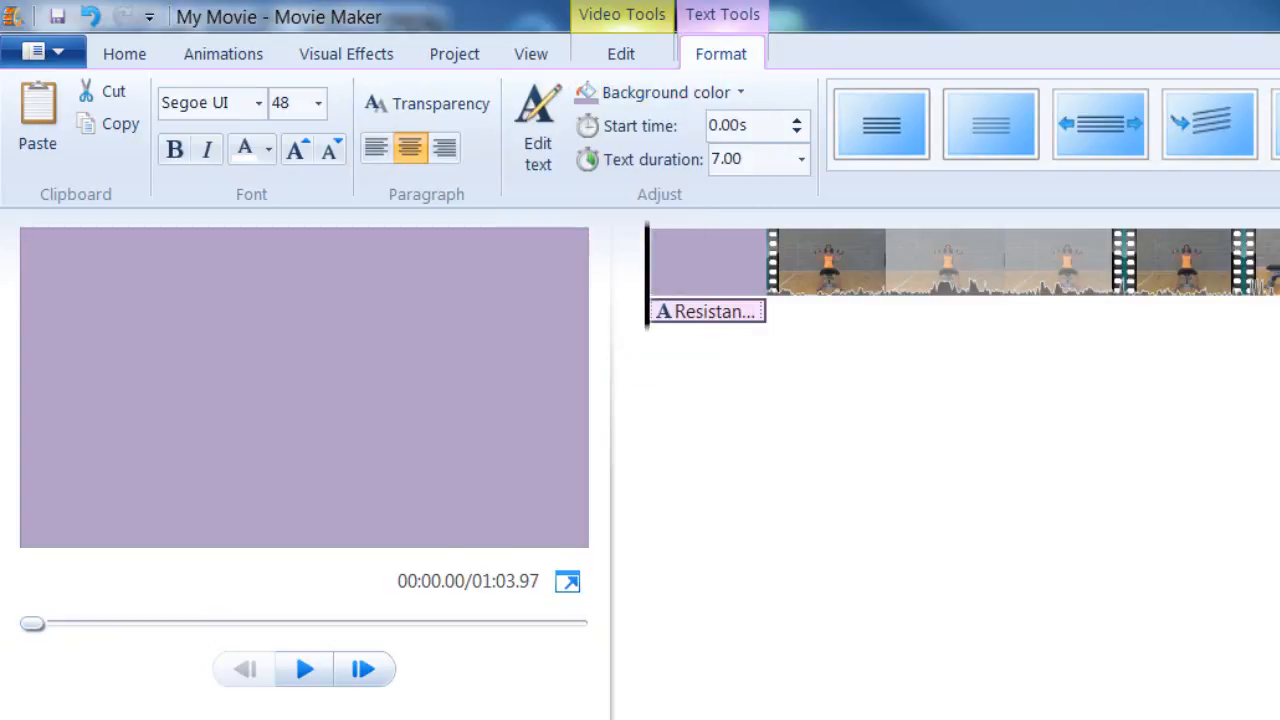
click(303, 672)
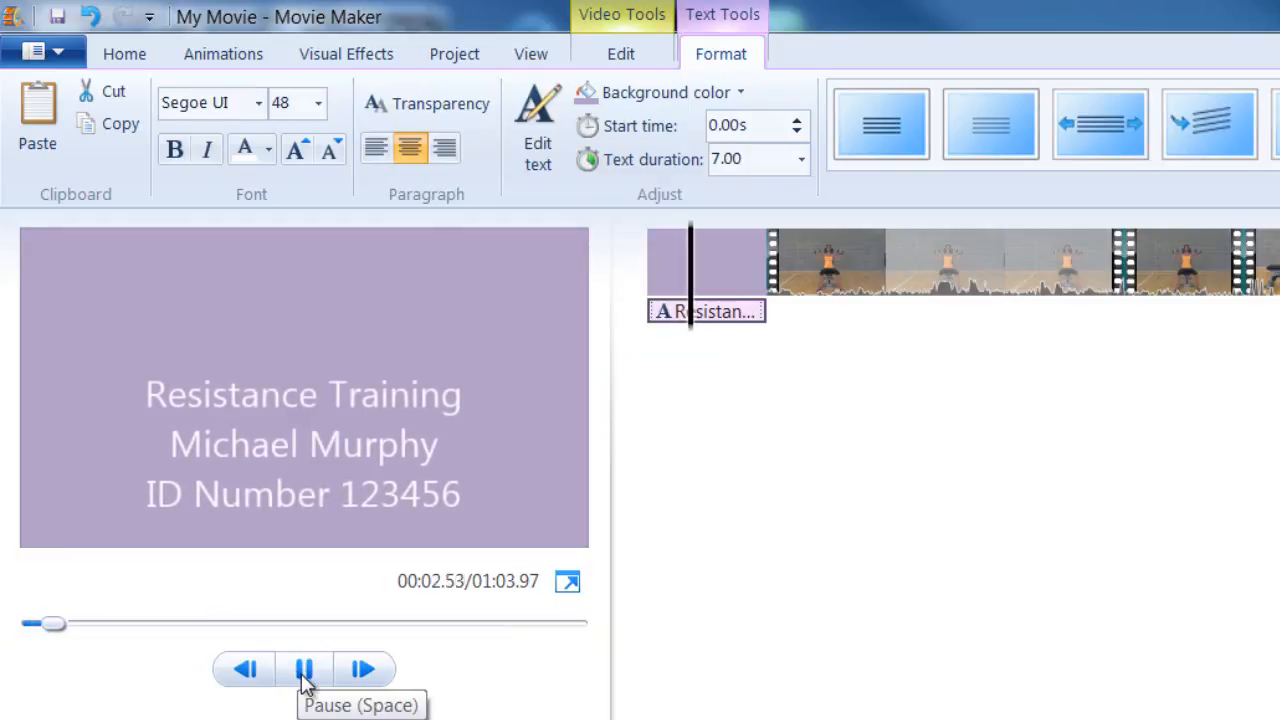
click(303, 672)
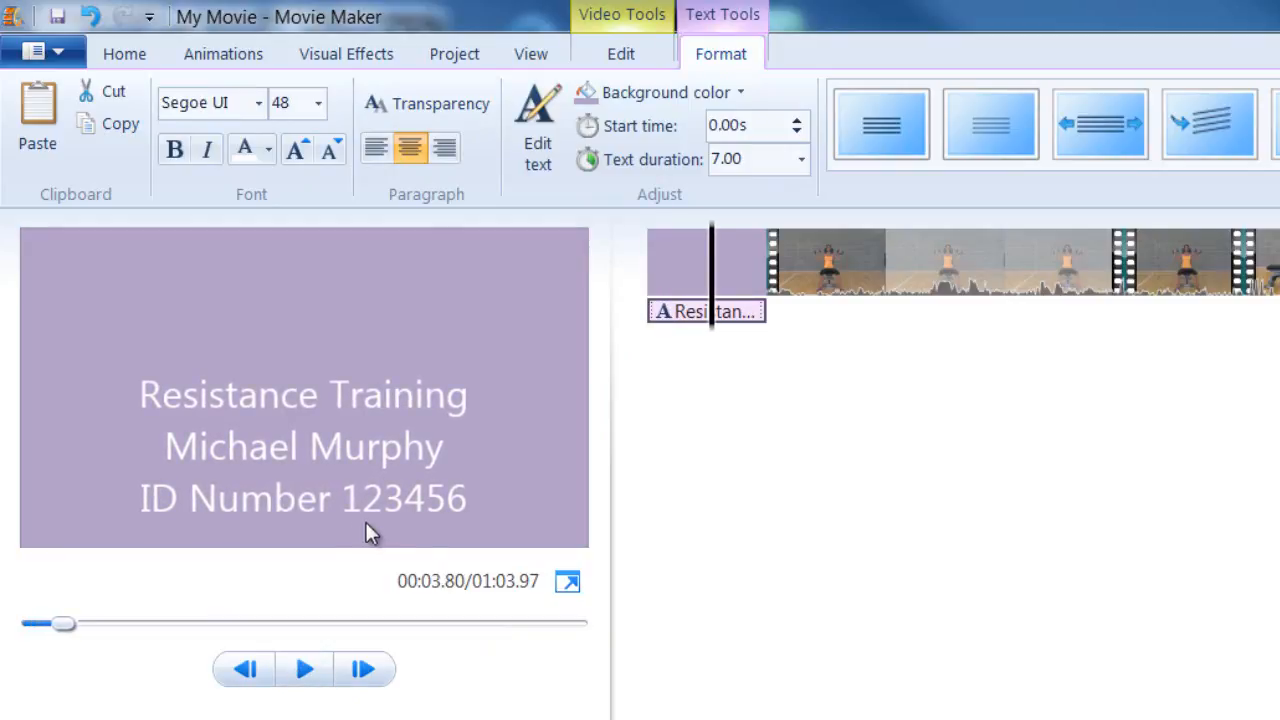
Play the opening title from the start of the movie to review it
click(338, 486)
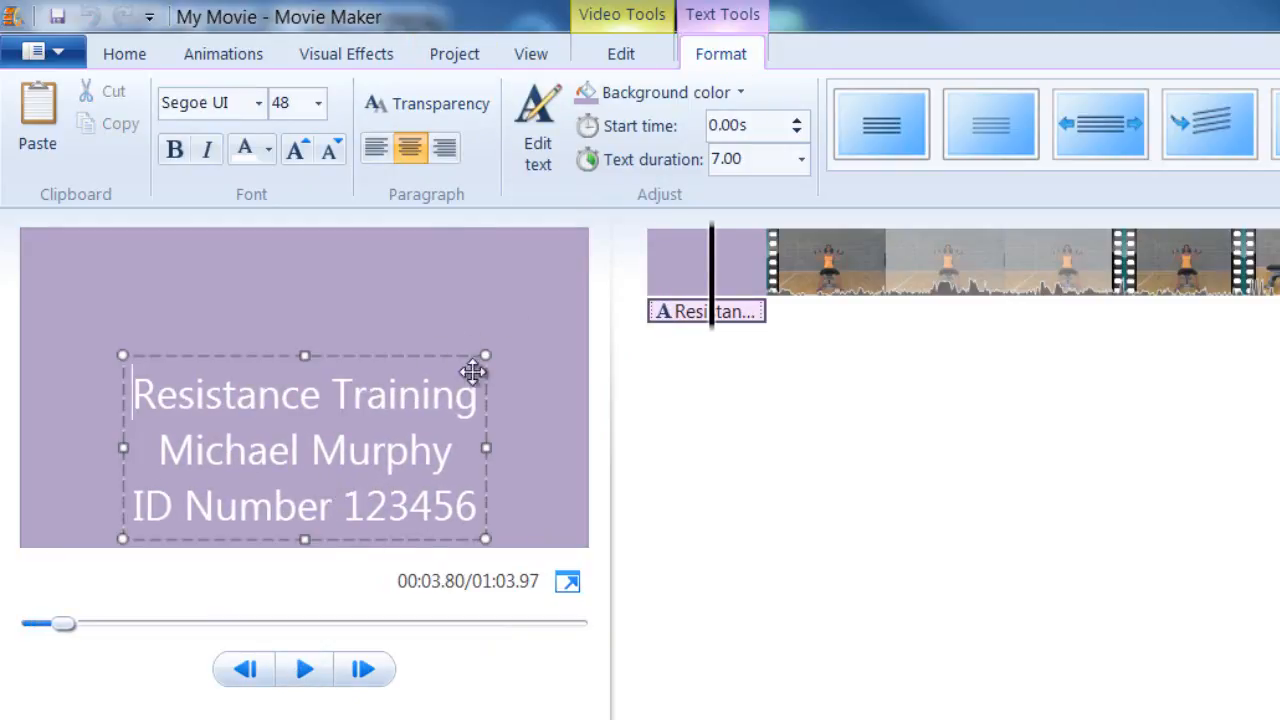
click(249, 62)
click(88, 148)
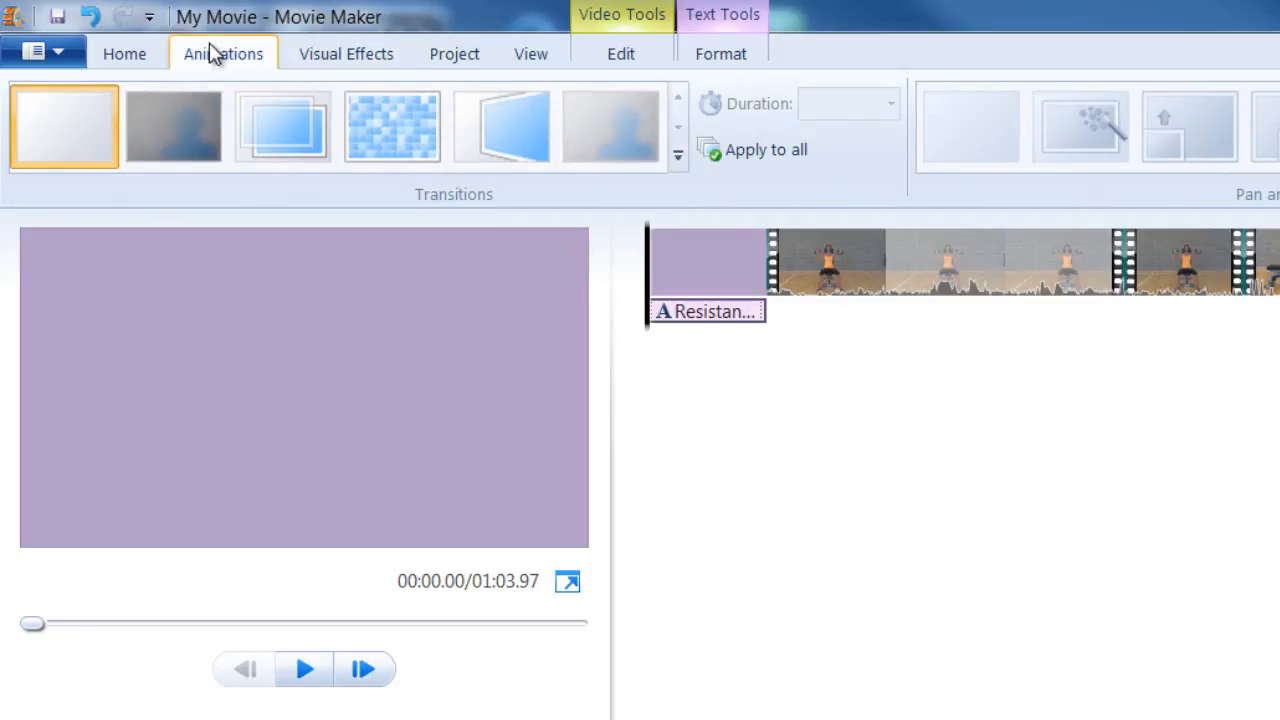
click(145, 56)
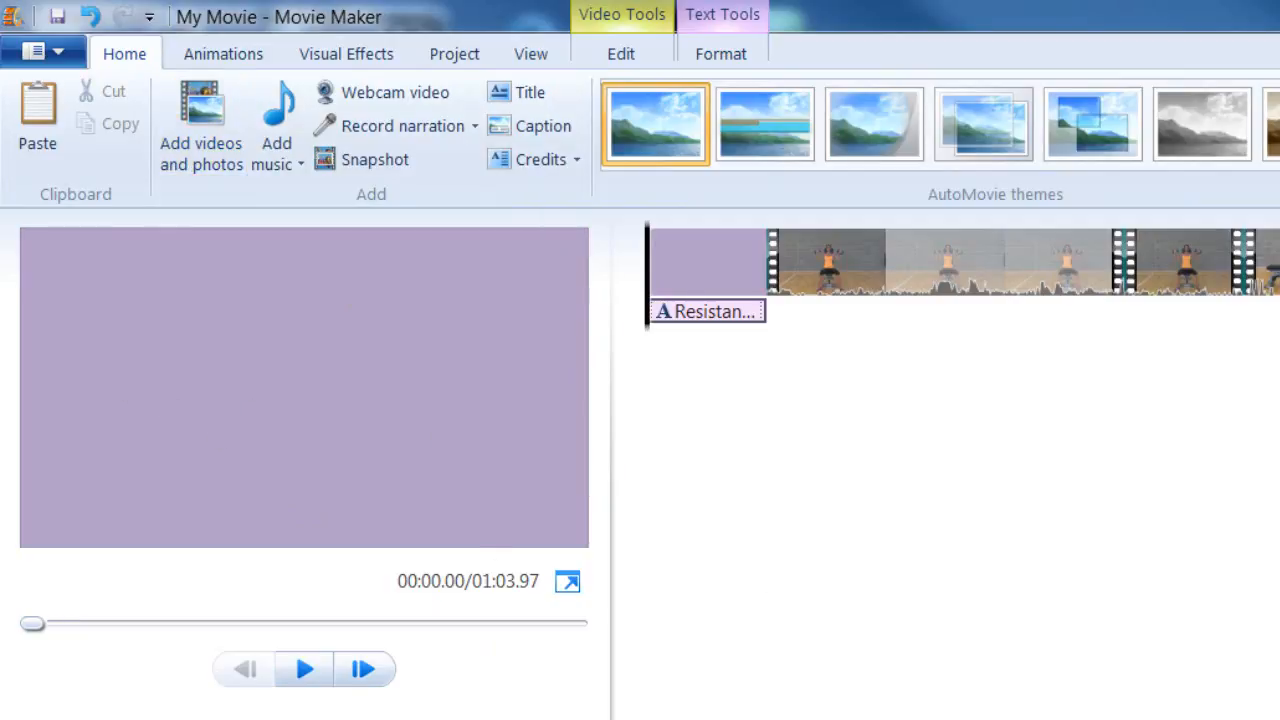
click(300, 671)
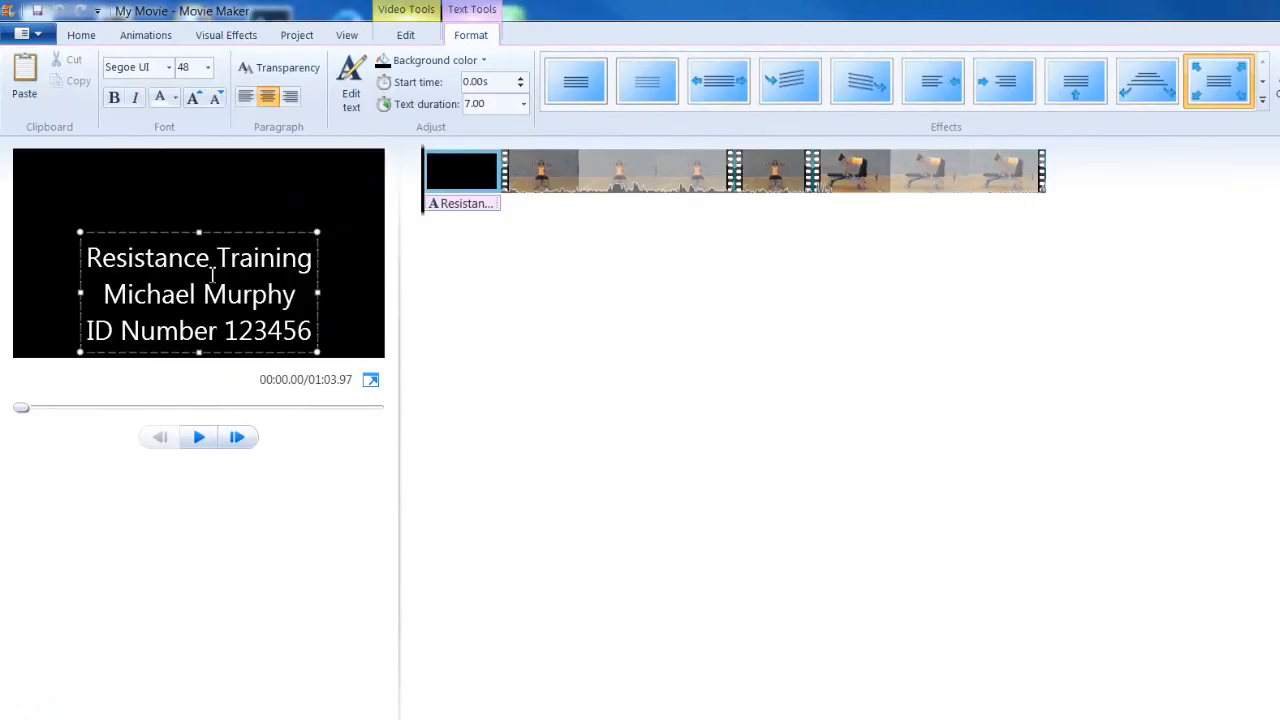
Browse the full range of text effects available for the opening title
click(253, 233)
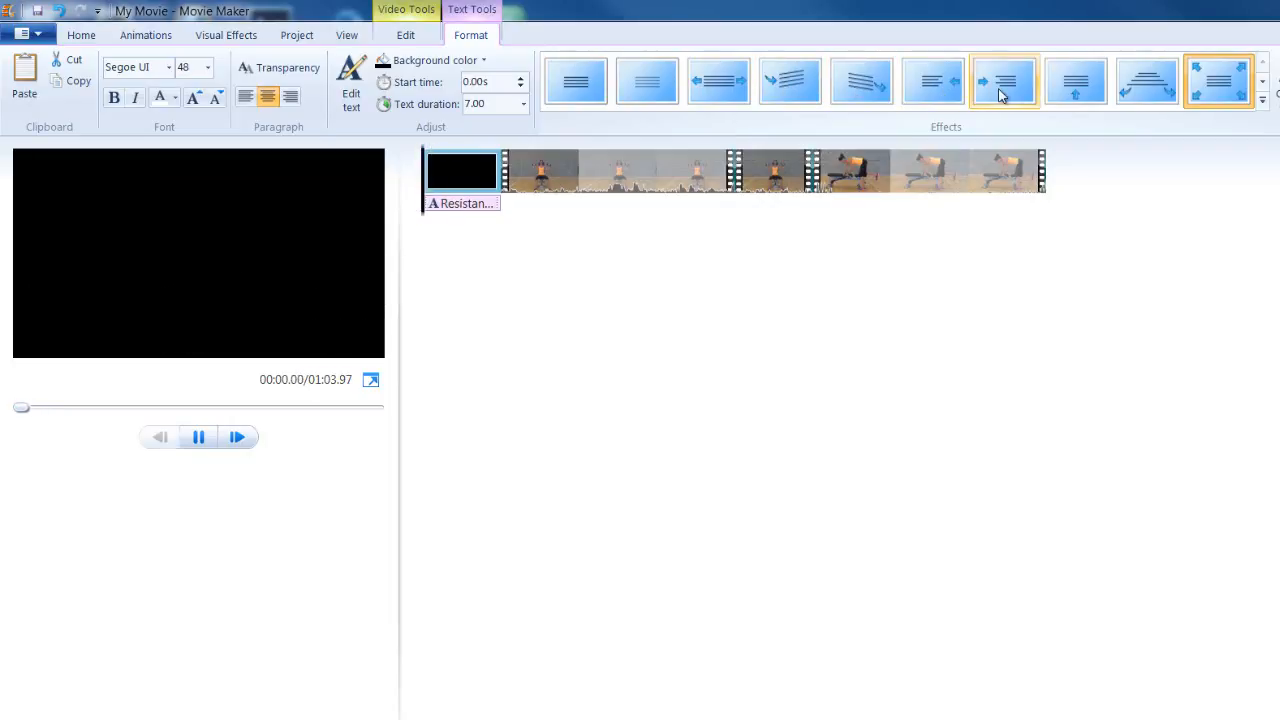
click(1262, 101)
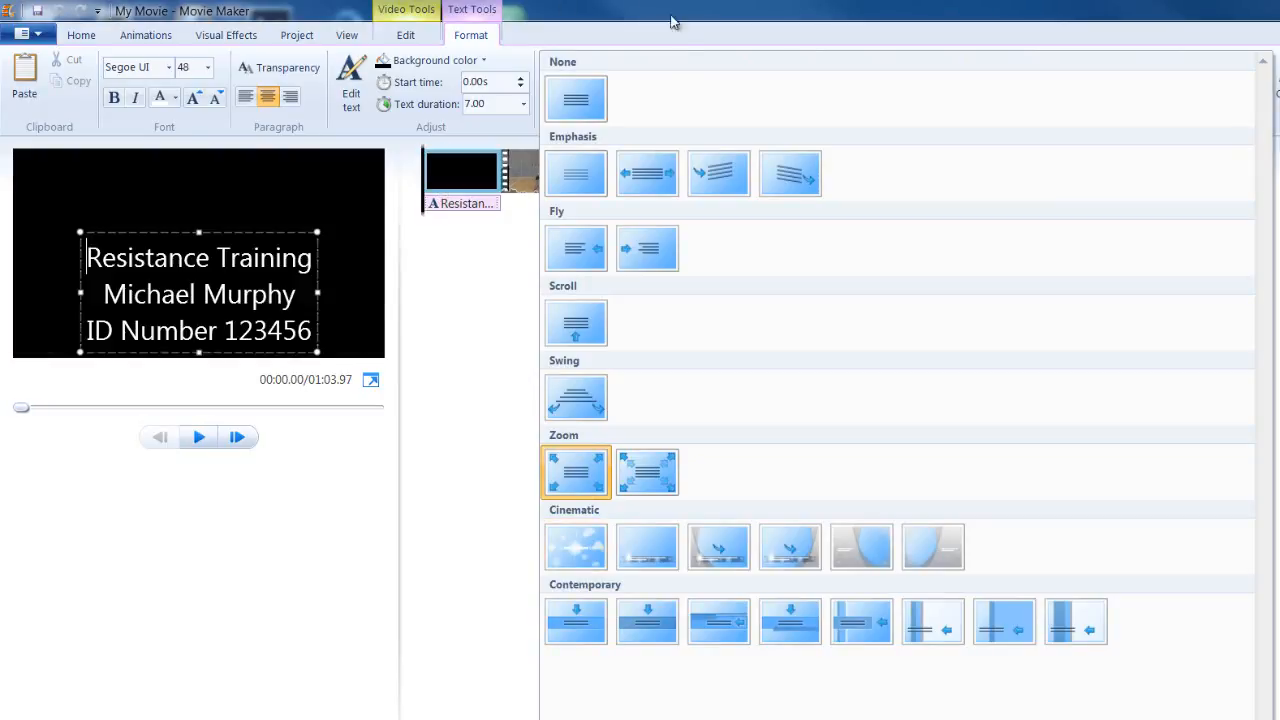
click(510, 336)
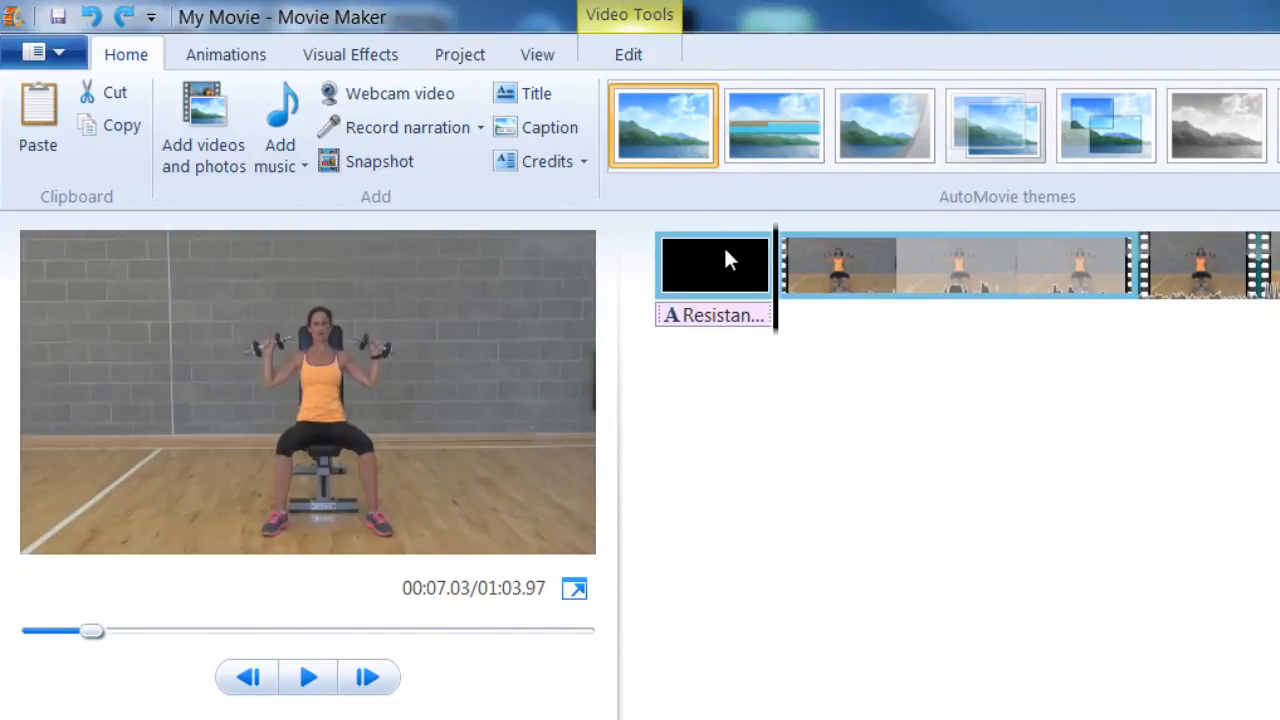
Play from the start of the movie through the title into the first exercise clip, and pause there
click(384, 134)
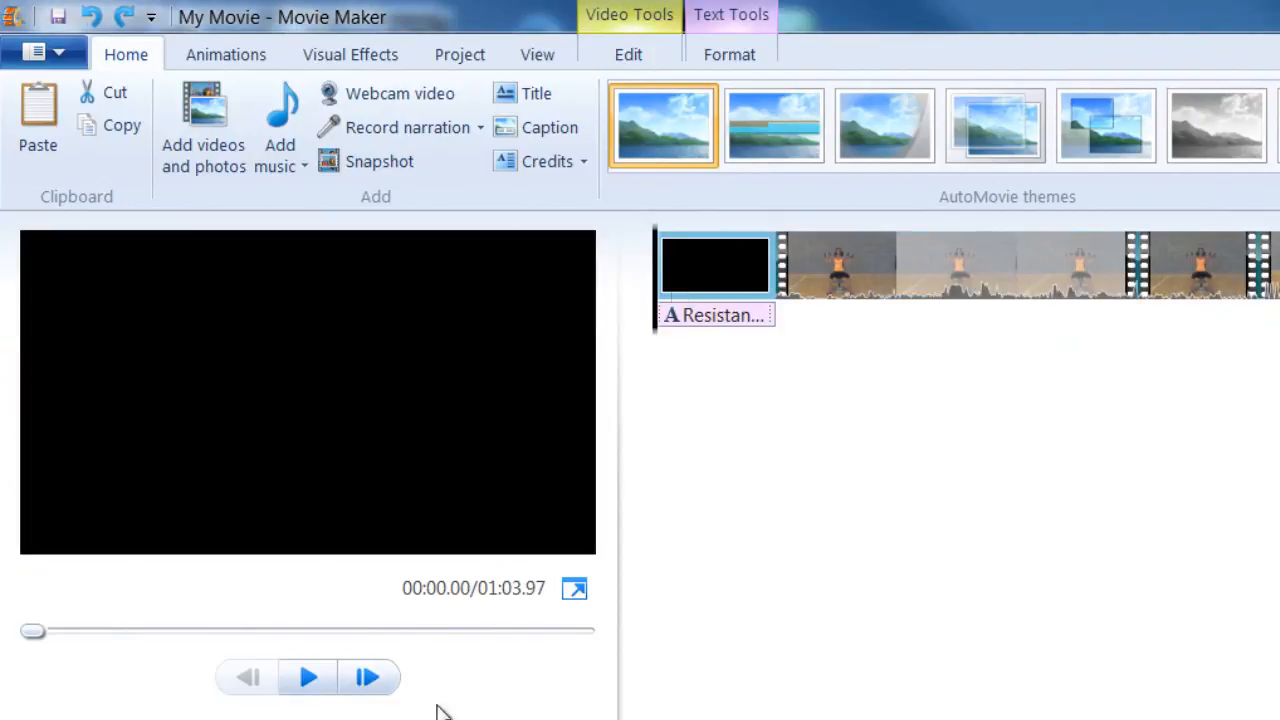
click(308, 678)
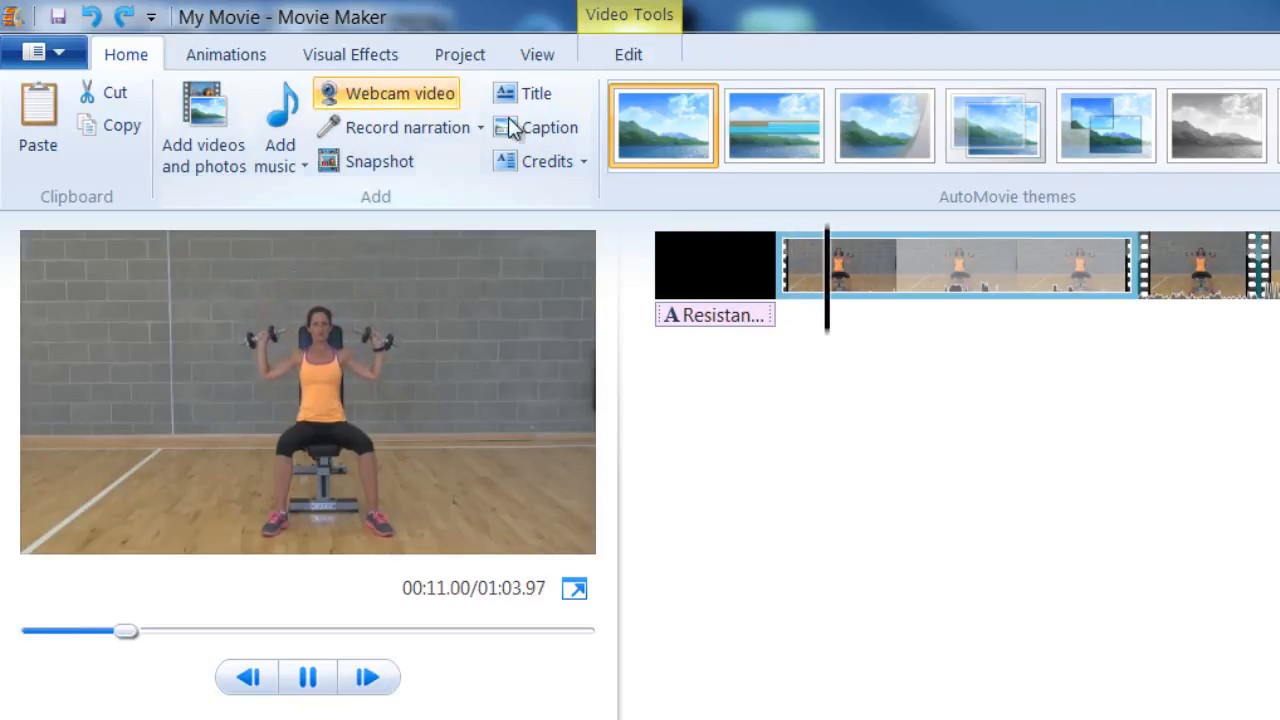
click(308, 678)
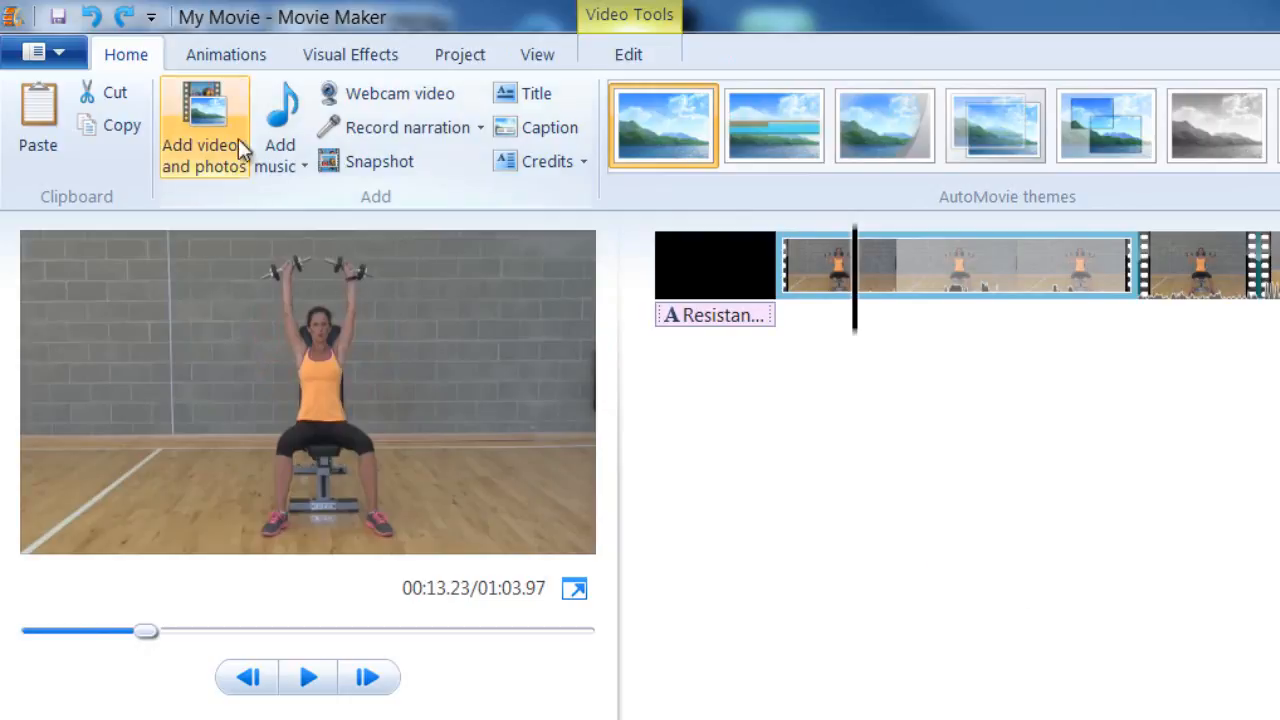
Browse the available transitions and apply the diamond-shaped diagonal transition to the start of the first exercise clip
click(240, 62)
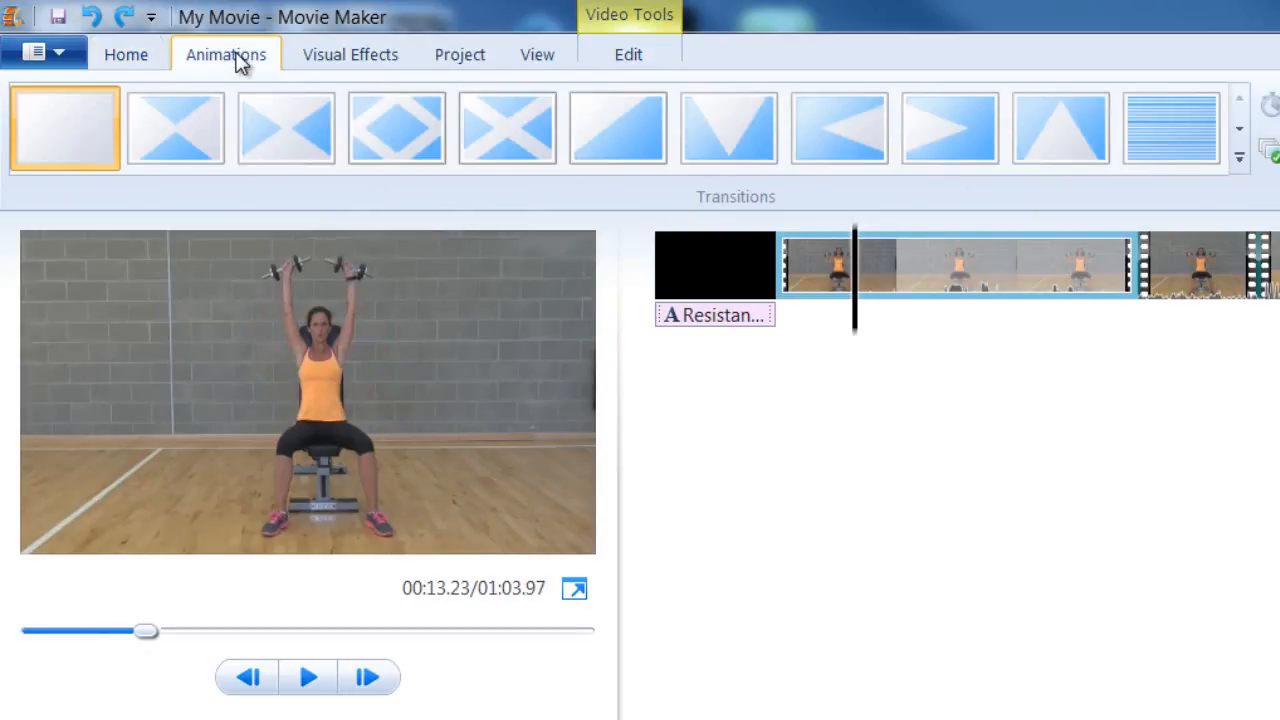
click(1240, 160)
drag(1238, 122, 1250, 212)
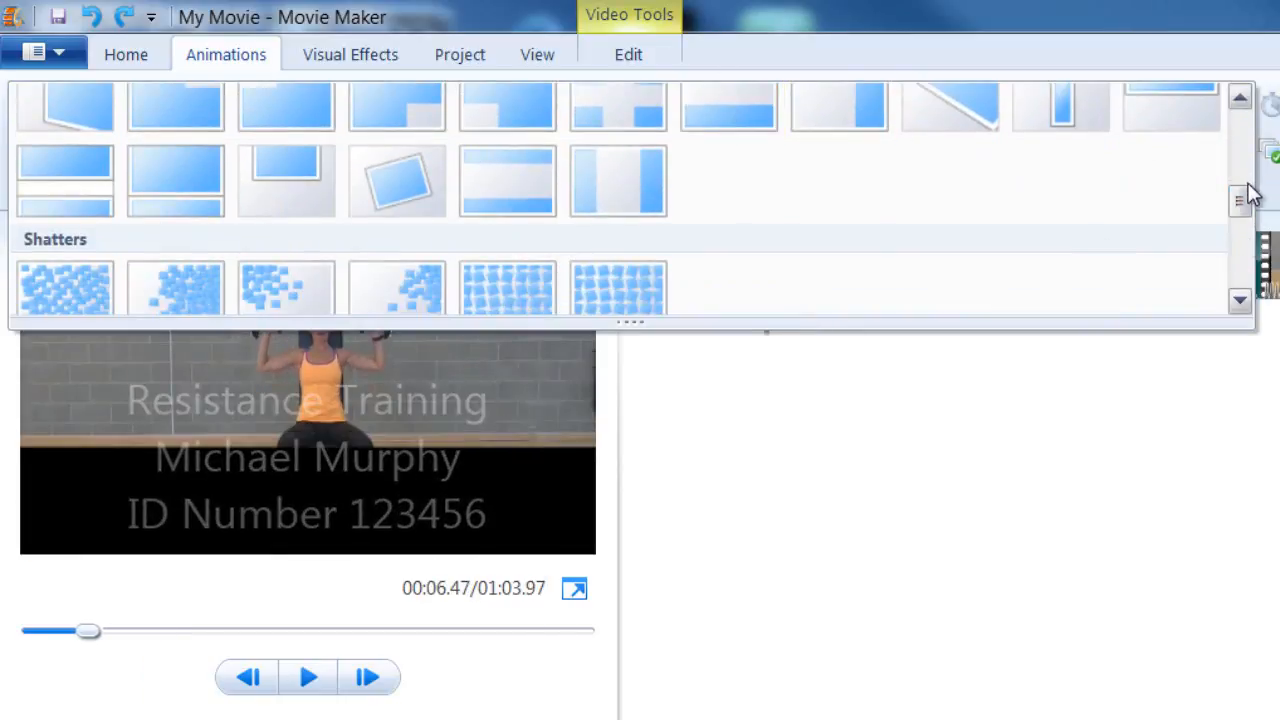
drag(1243, 197, 1255, 100)
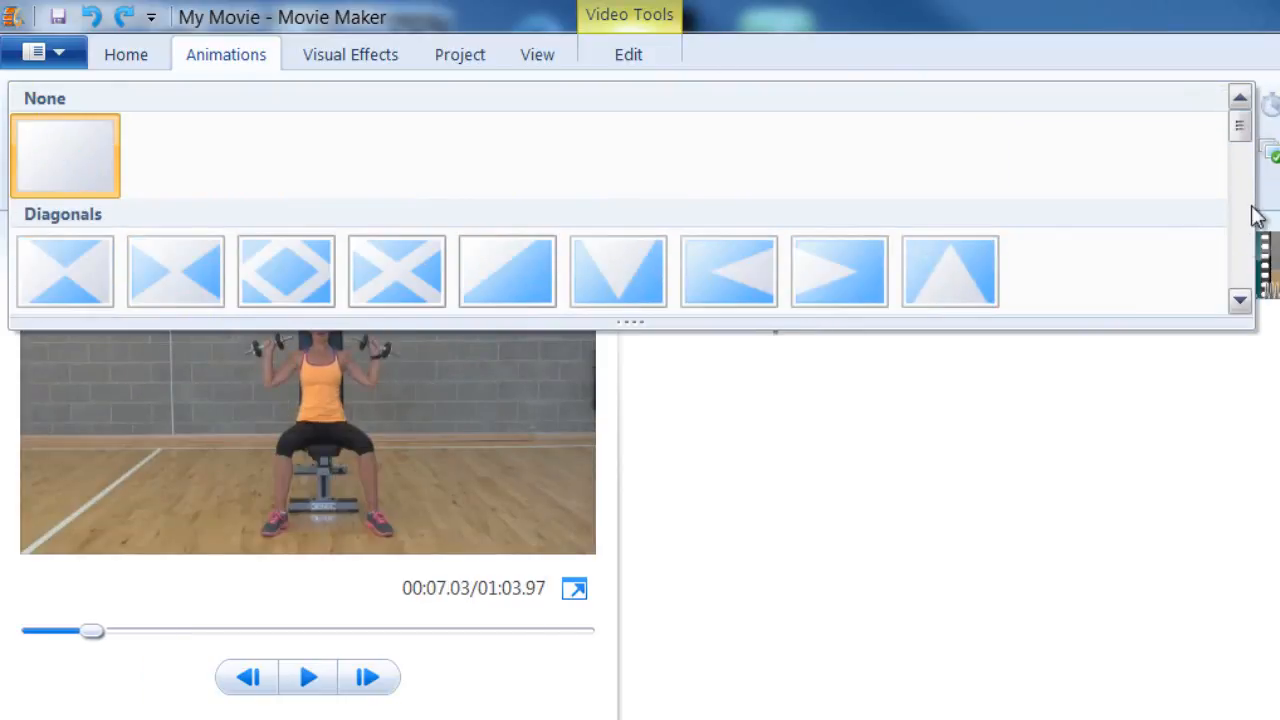
click(1219, 410)
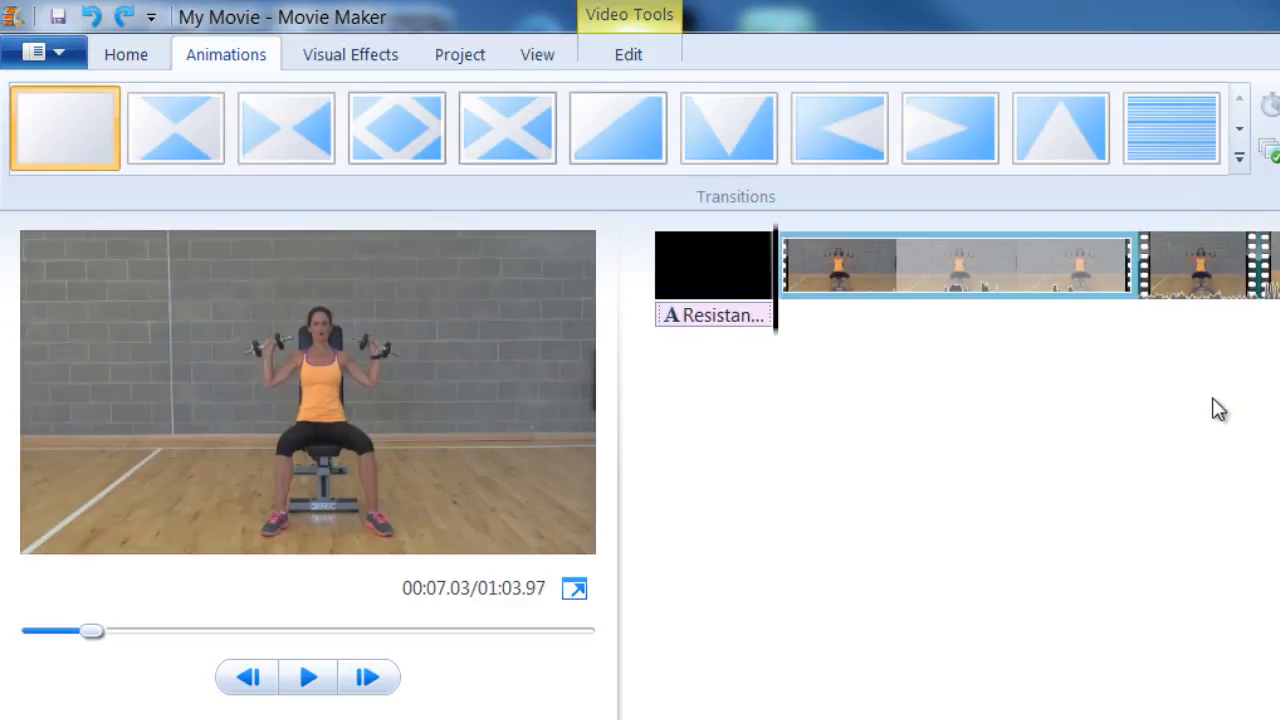
click(926, 254)
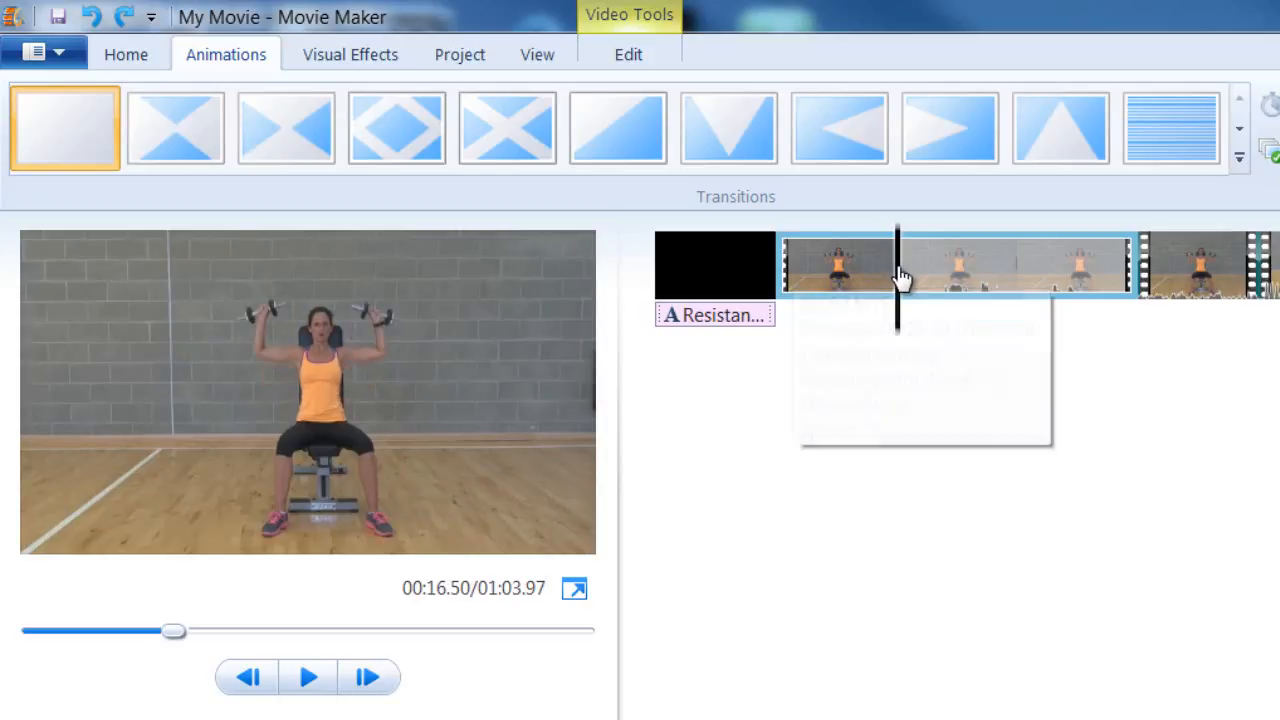
drag(897, 277, 848, 268)
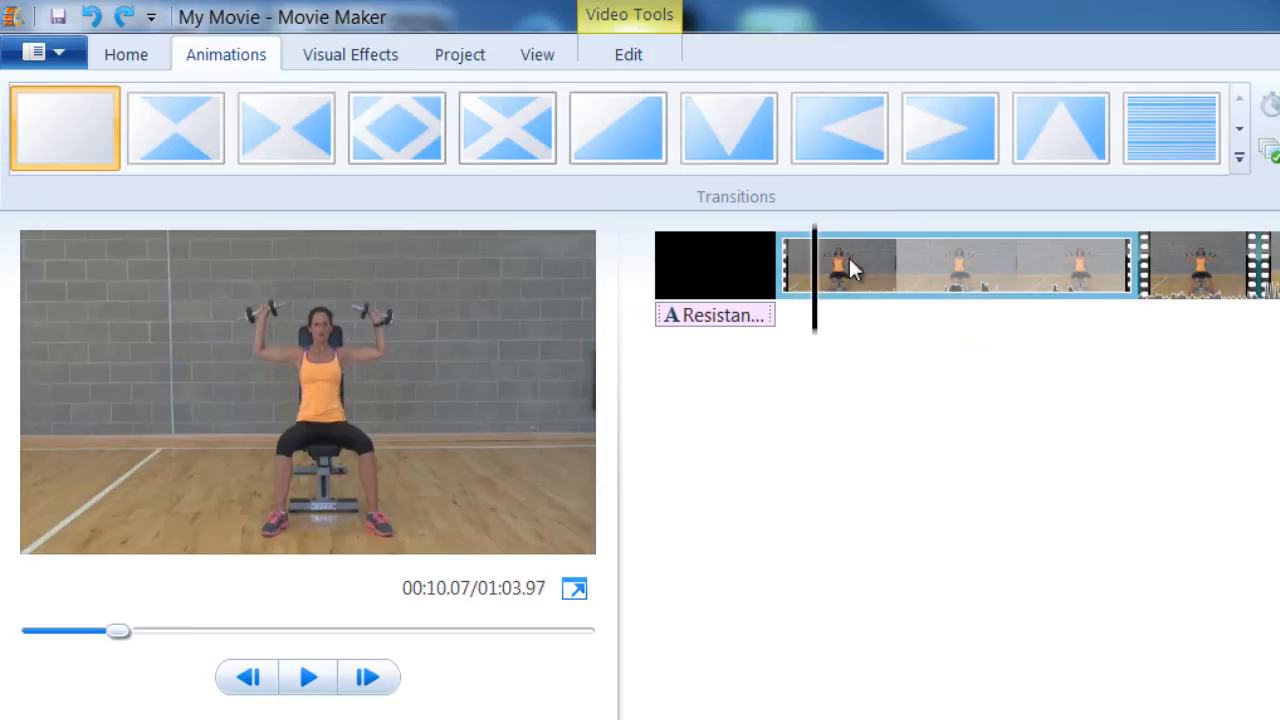
click(918, 273)
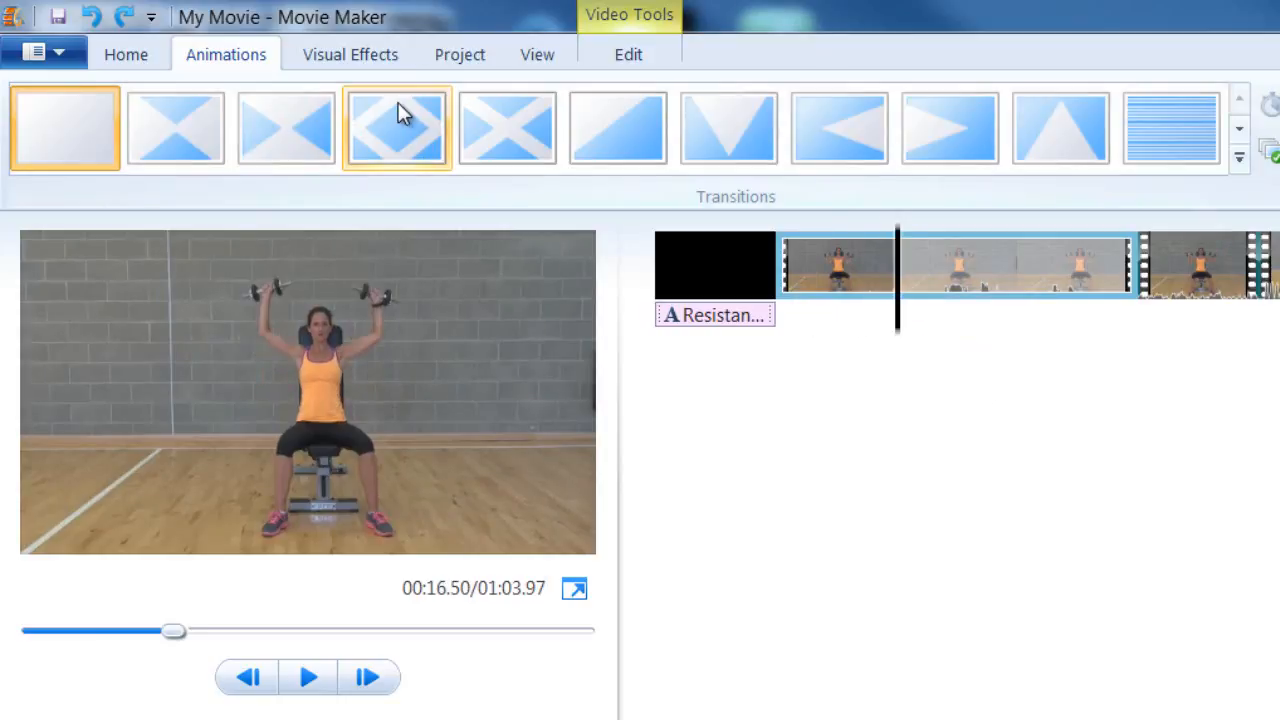
click(395, 130)
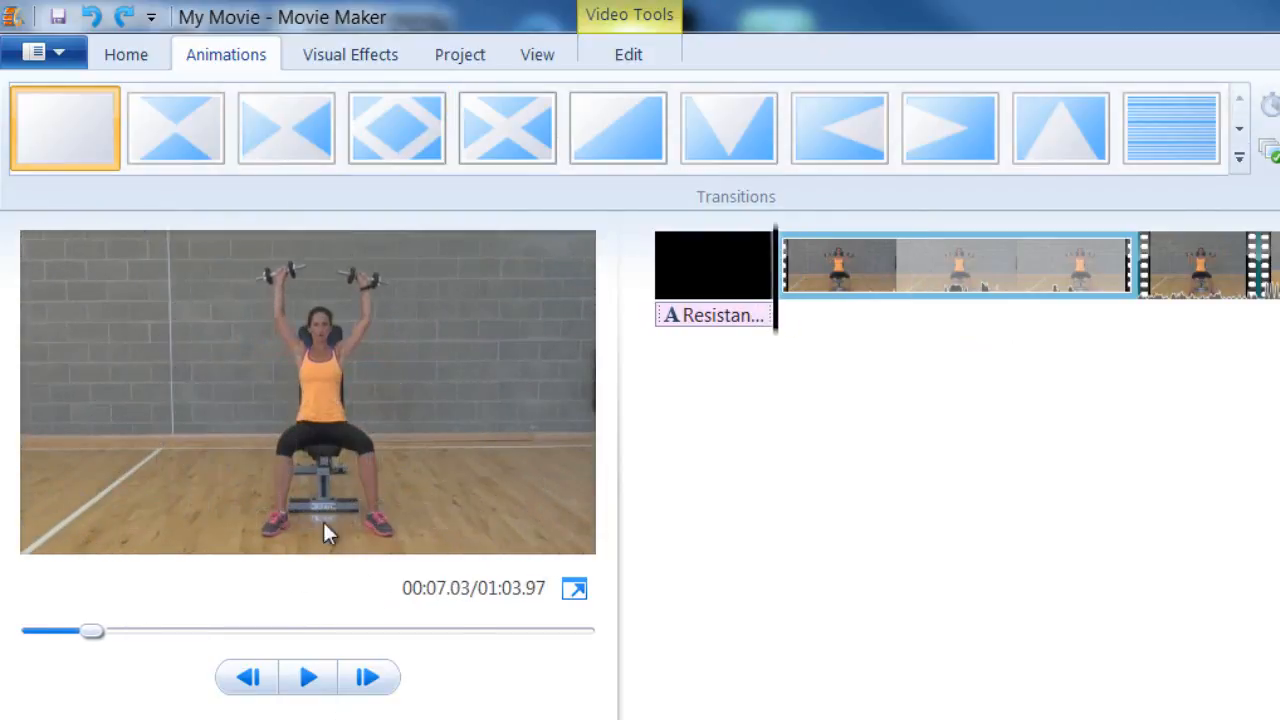
mouse_move(500, 116)
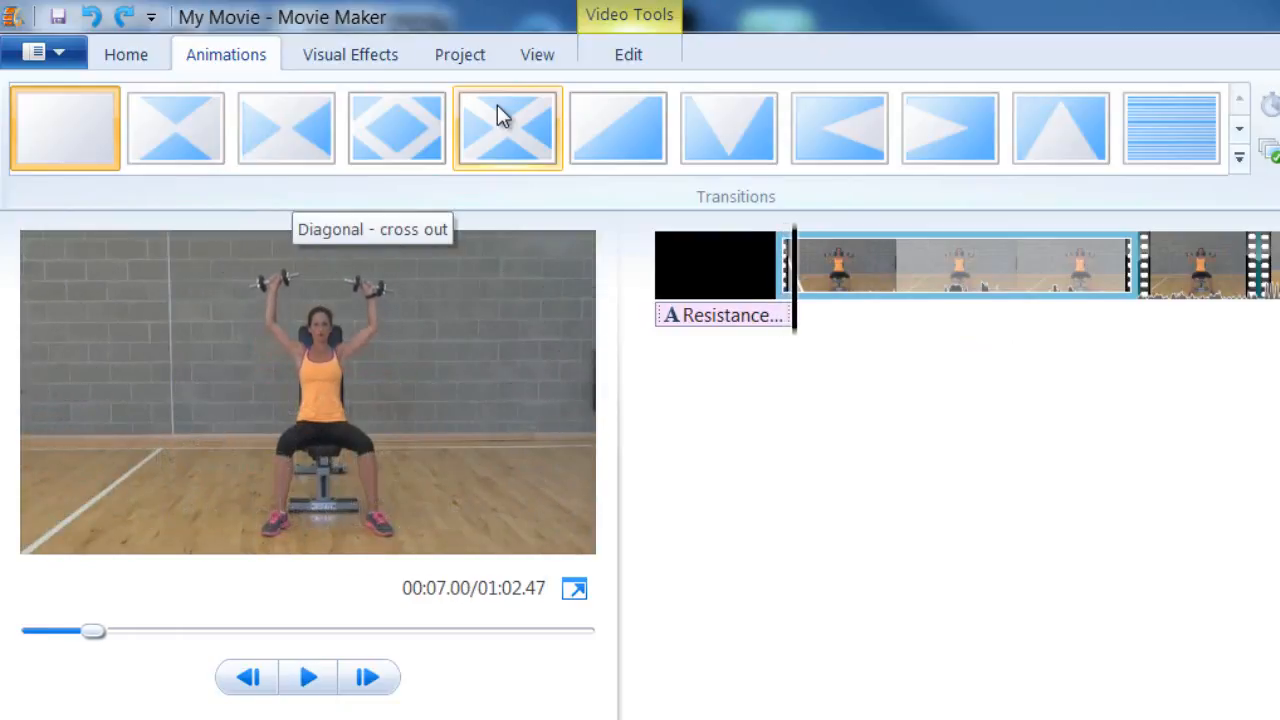
click(386, 130)
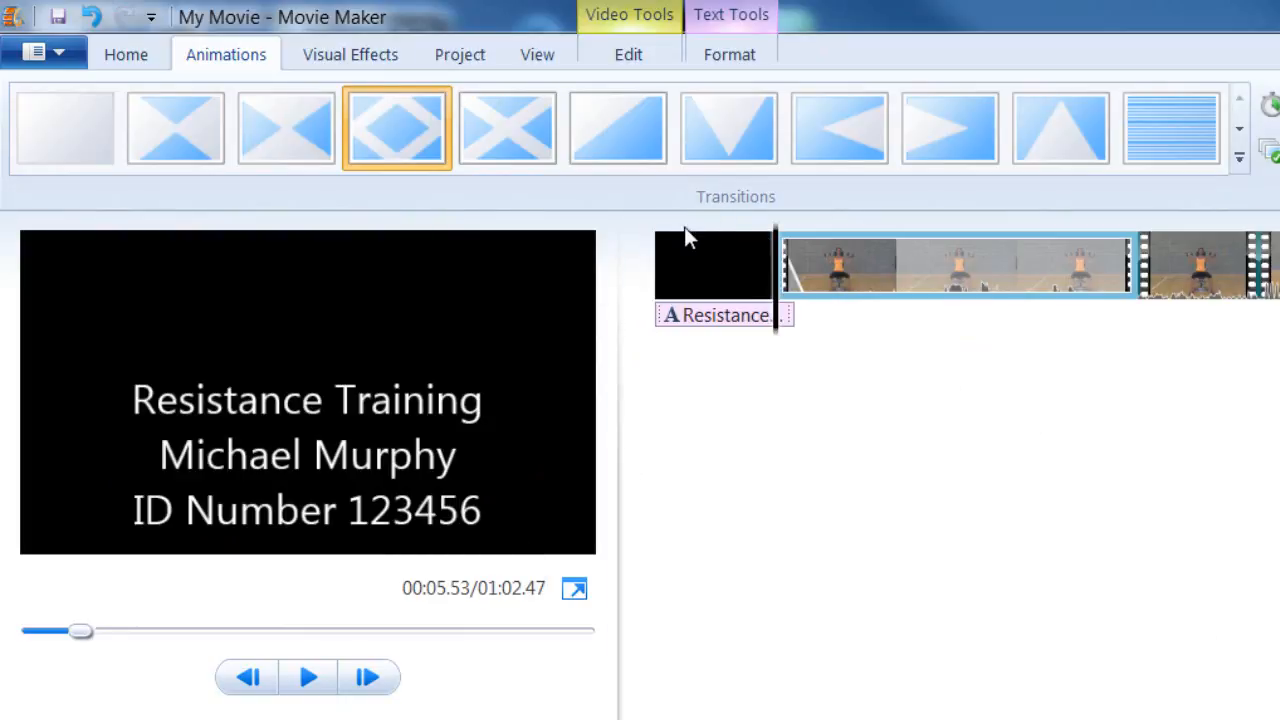
Play the title through the diagonal transition into the first exercise clip, and pause after it
click(665, 248)
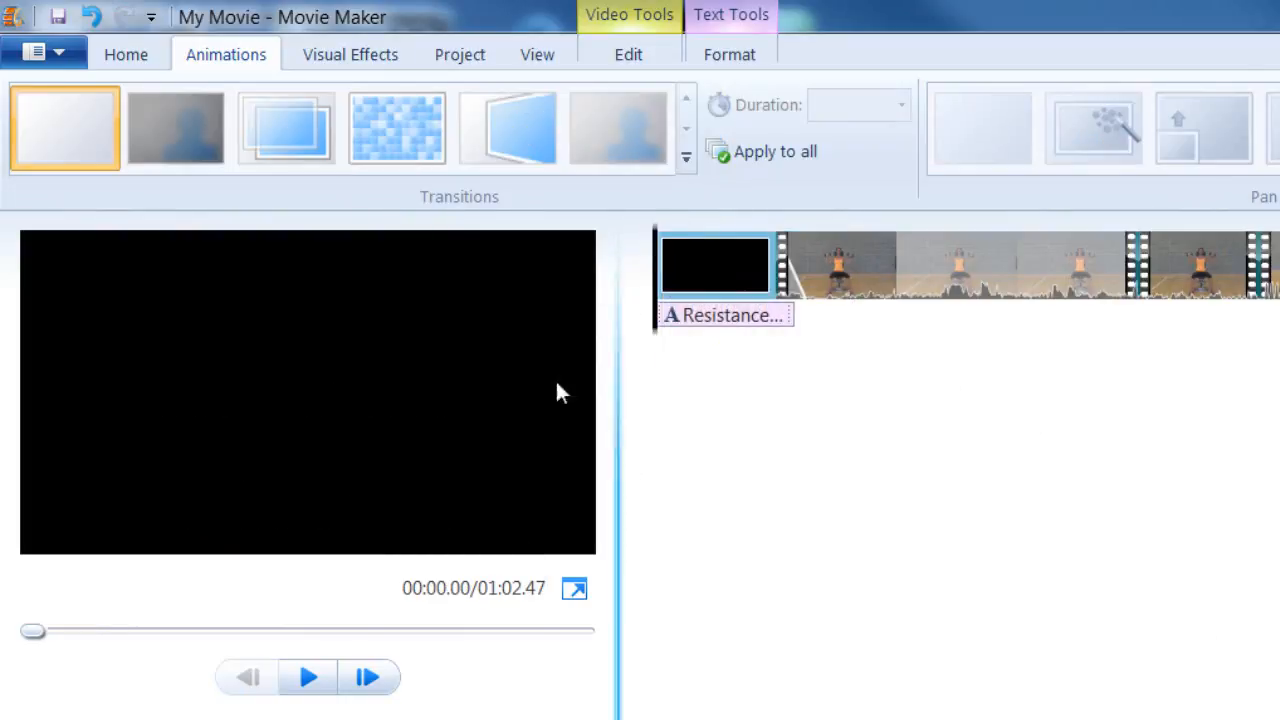
click(306, 680)
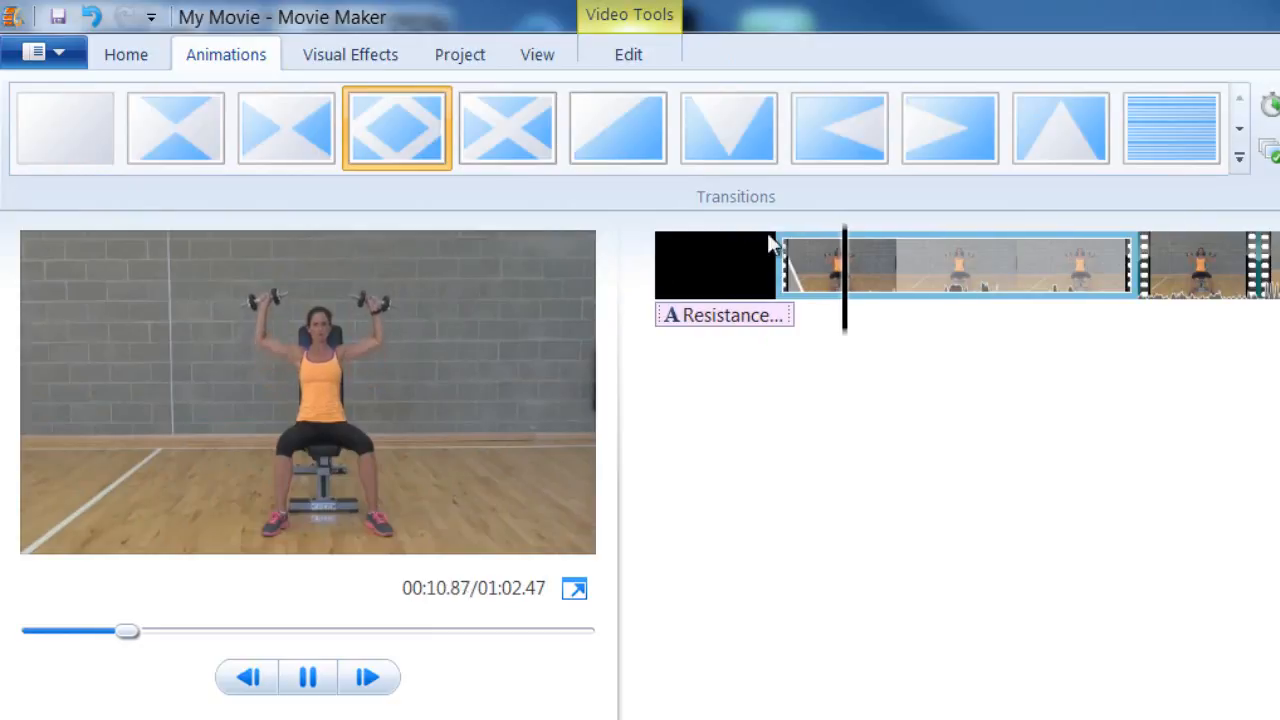
click(308, 677)
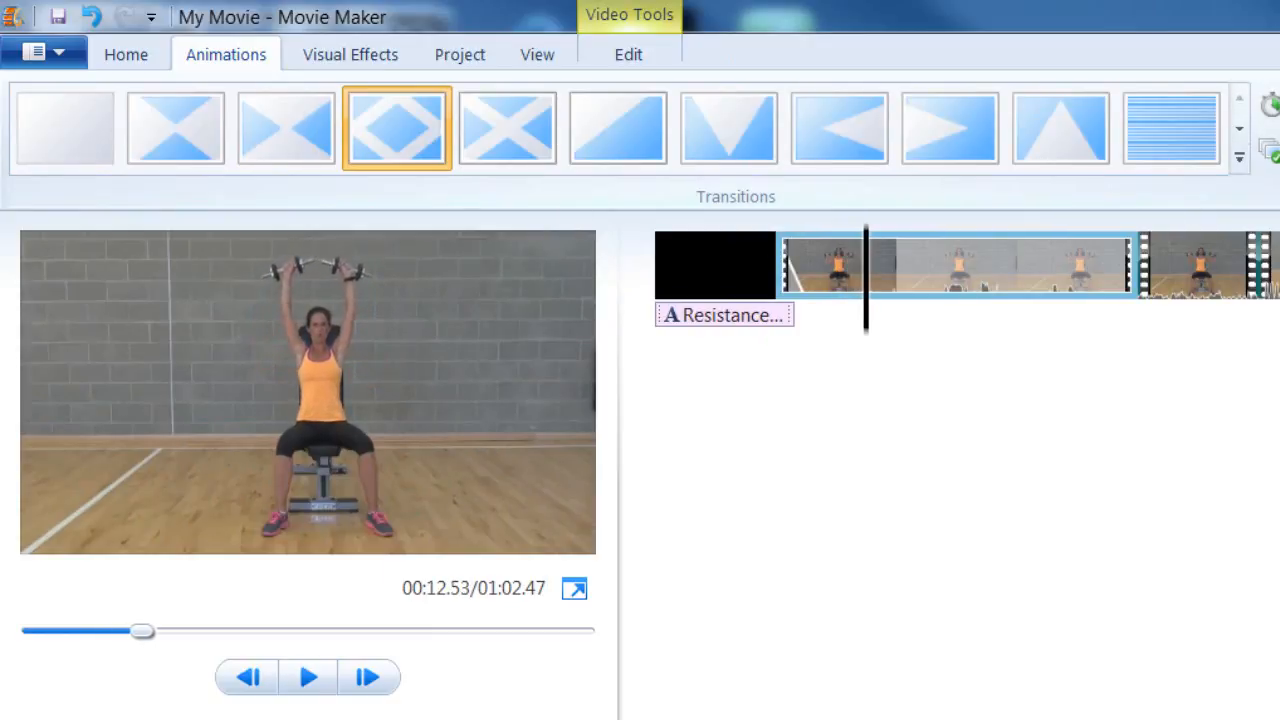
Change the first exercise clip's transition to the Sweeps and Curls page curl that peels from the lower-left corner
click(1238, 160)
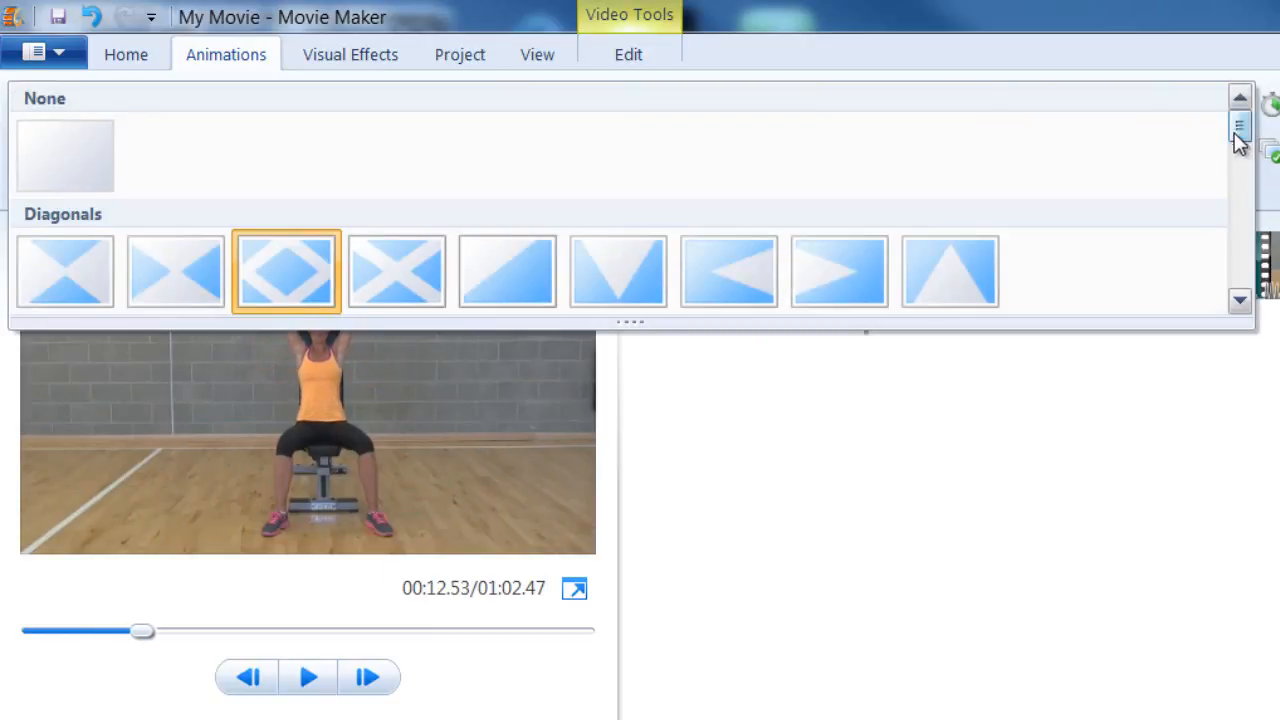
drag(1237, 137, 1220, 240)
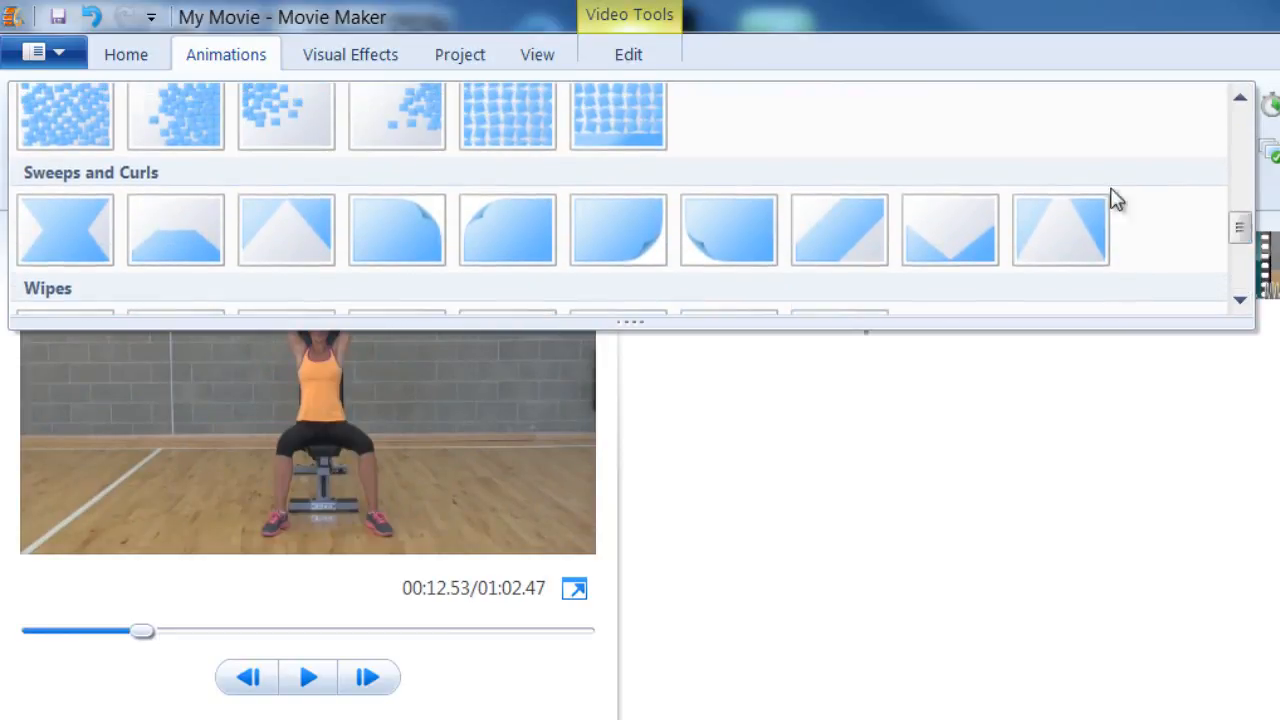
click(746, 245)
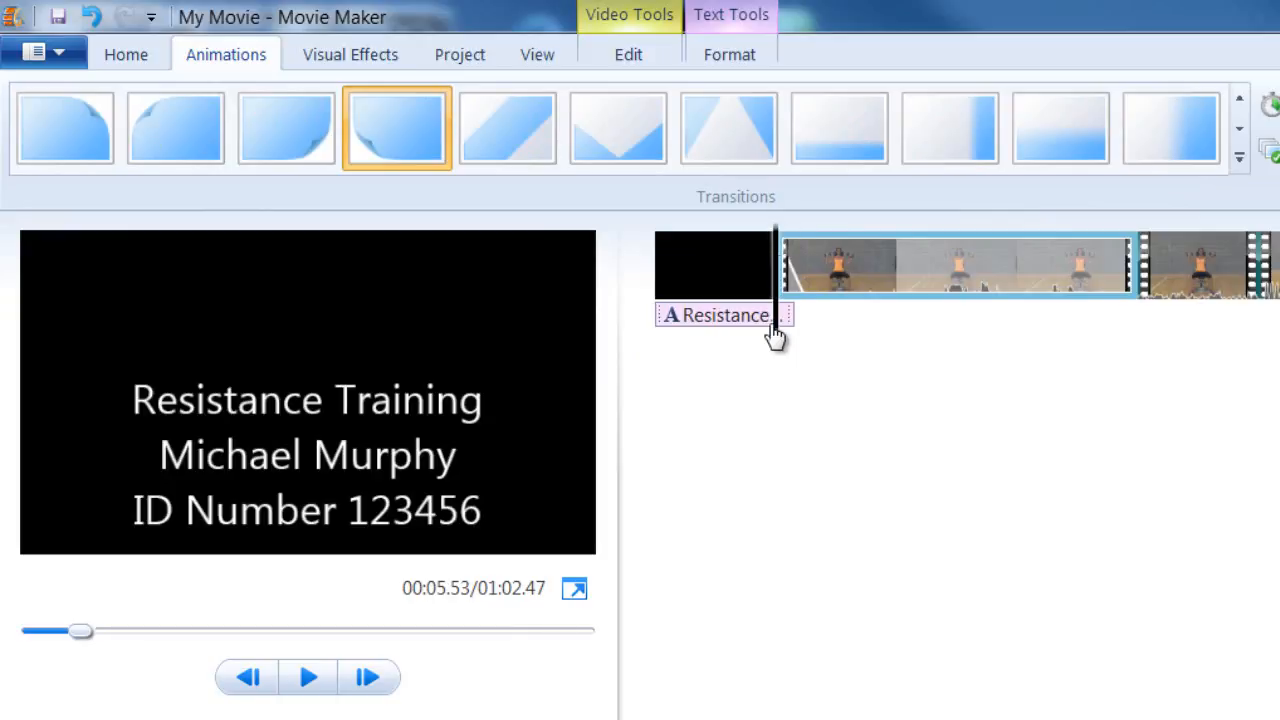
Play from near the start of the title through the page-curl transition and on through the first exercise clip
click(708, 339)
click(671, 348)
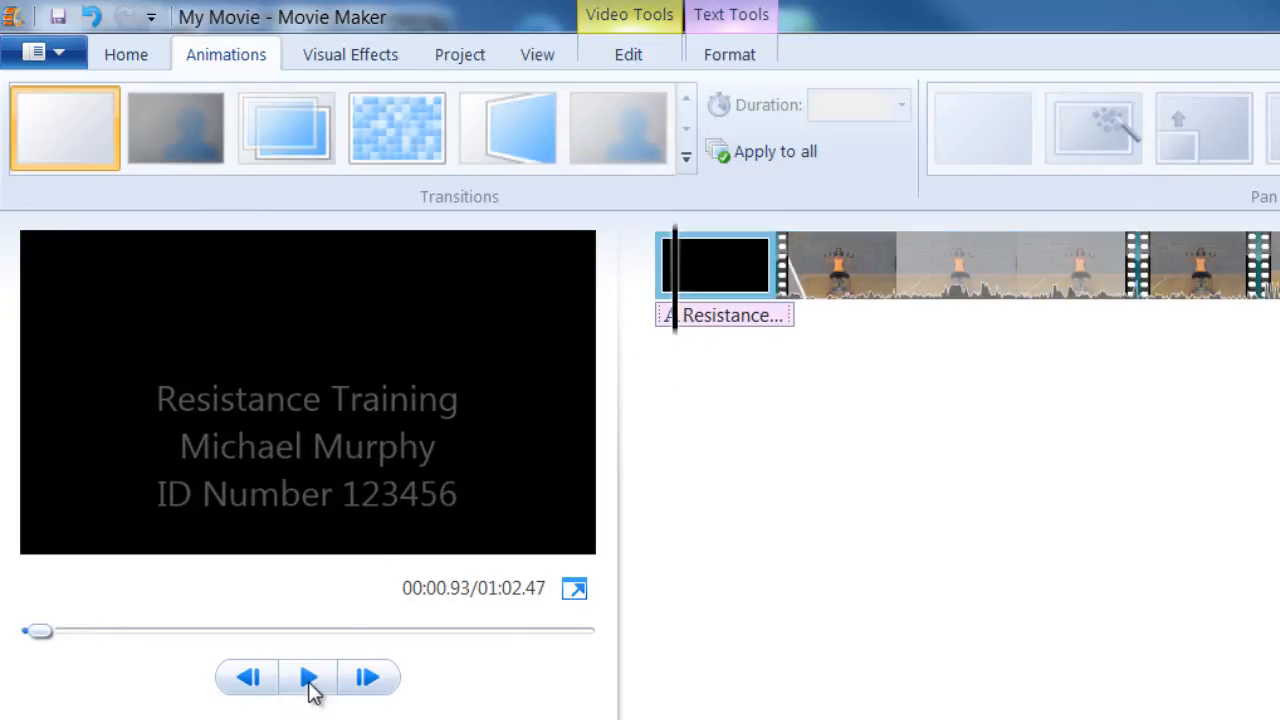
click(309, 682)
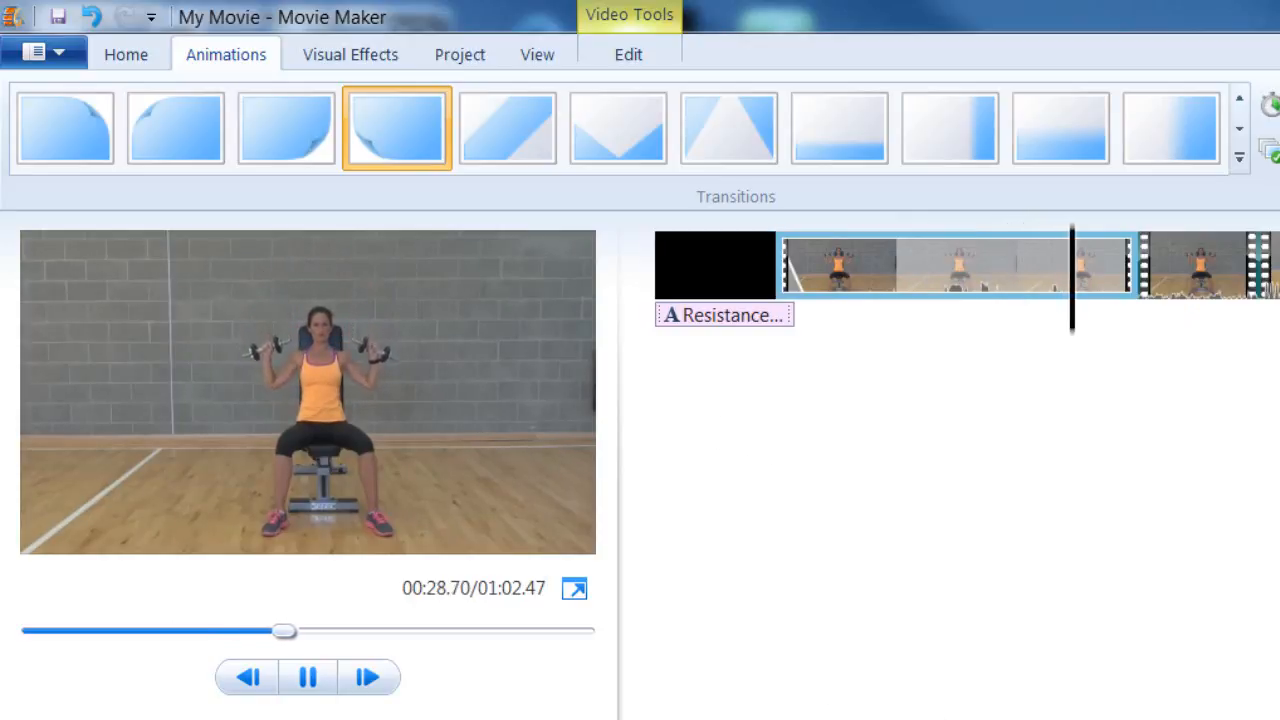
click(298, 682)
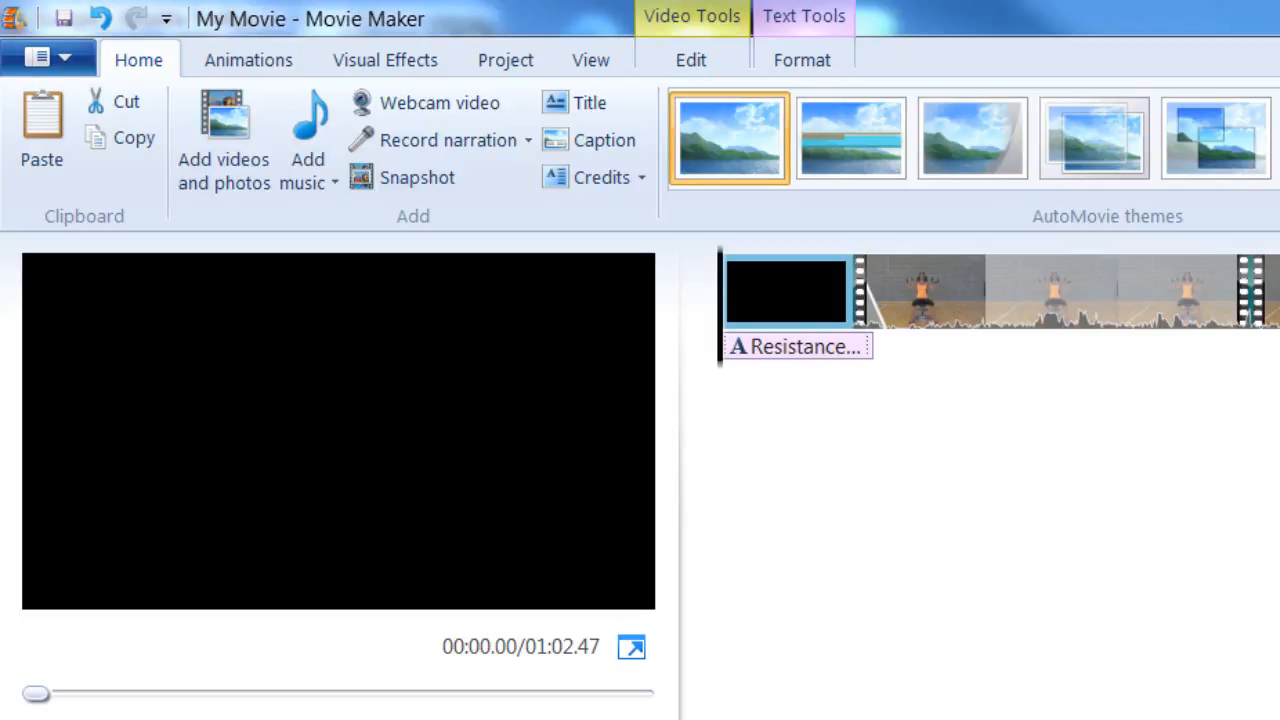
Save the project under the new name "resistance training" in the Upgrade course folder
click(67, 55)
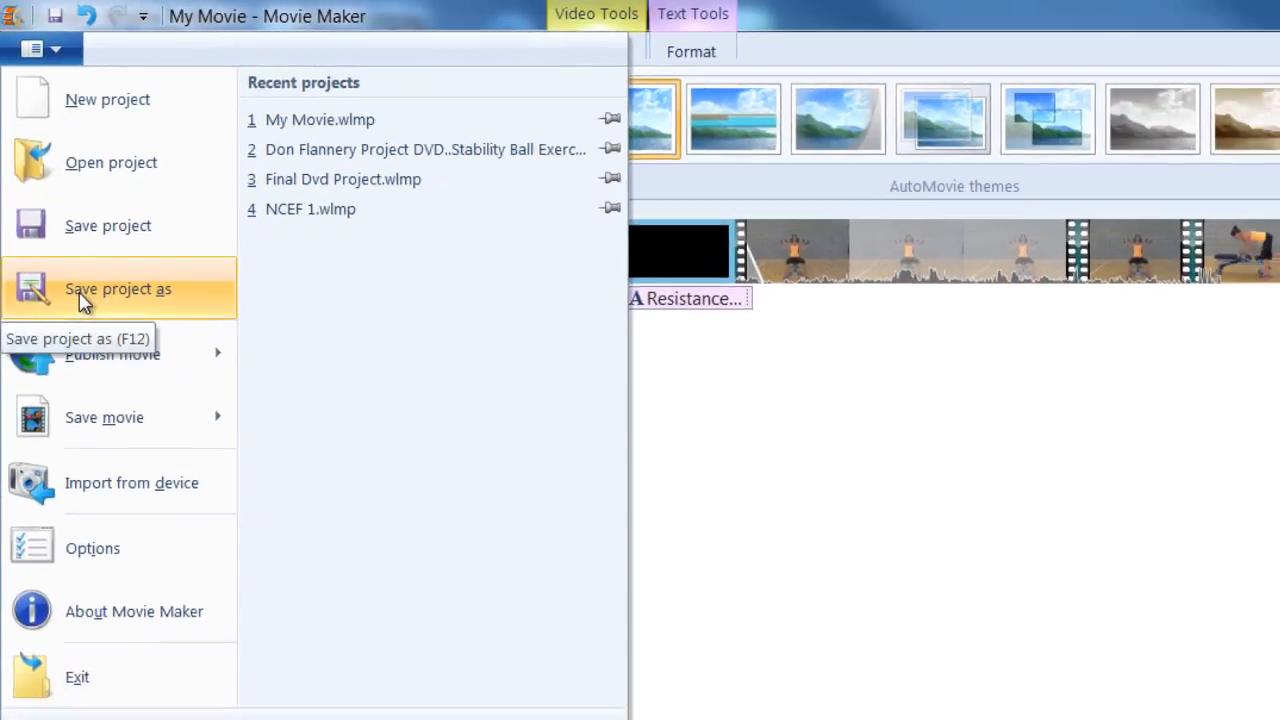
click(82, 300)
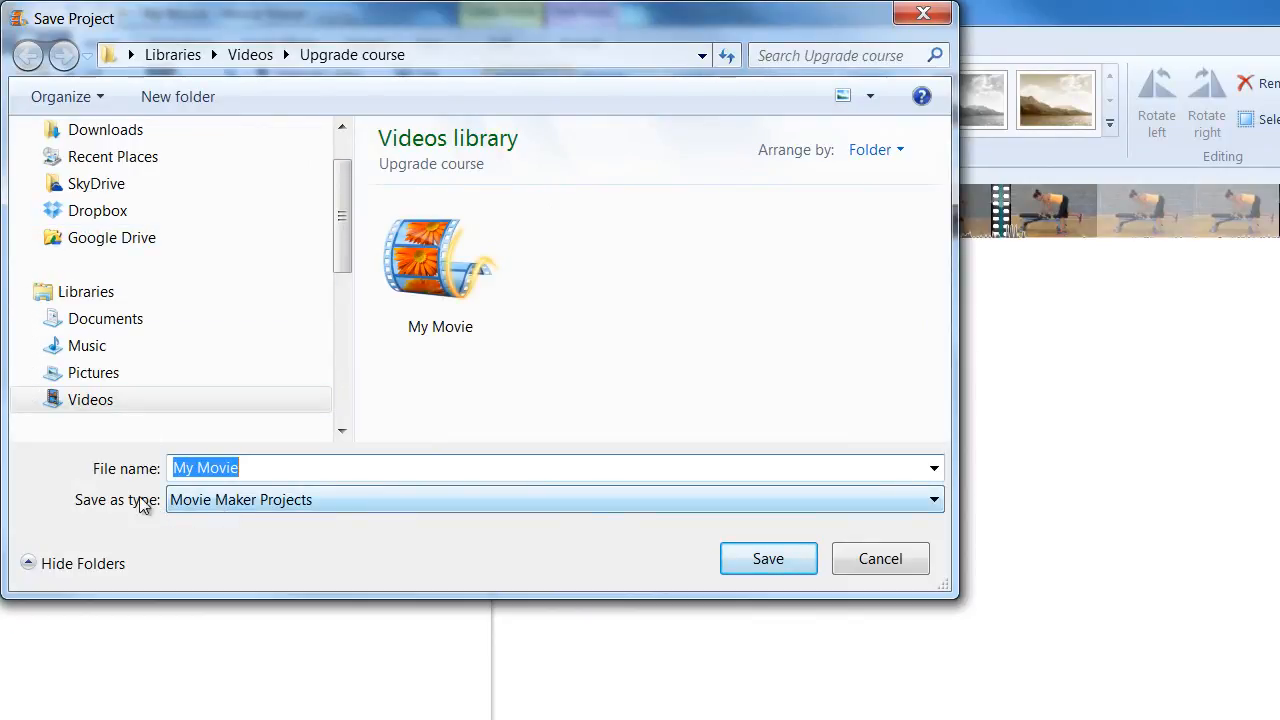
drag(260, 468, 134, 469)
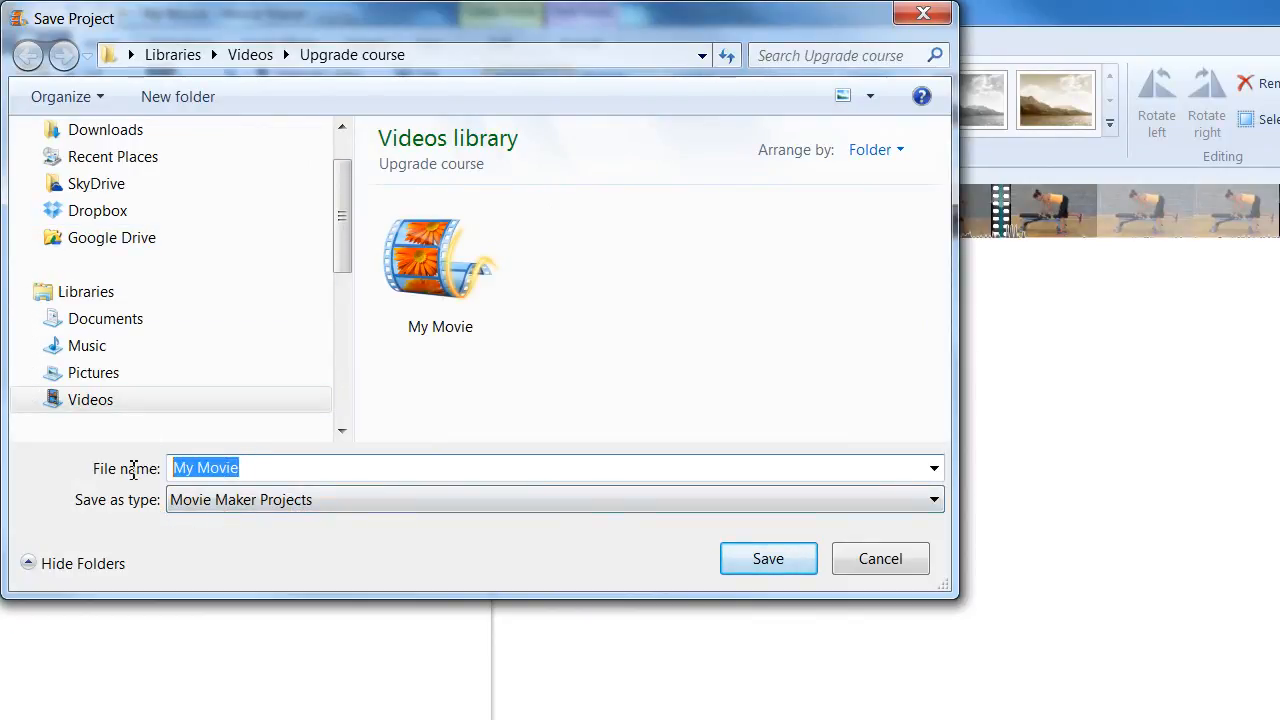
text(resistance)
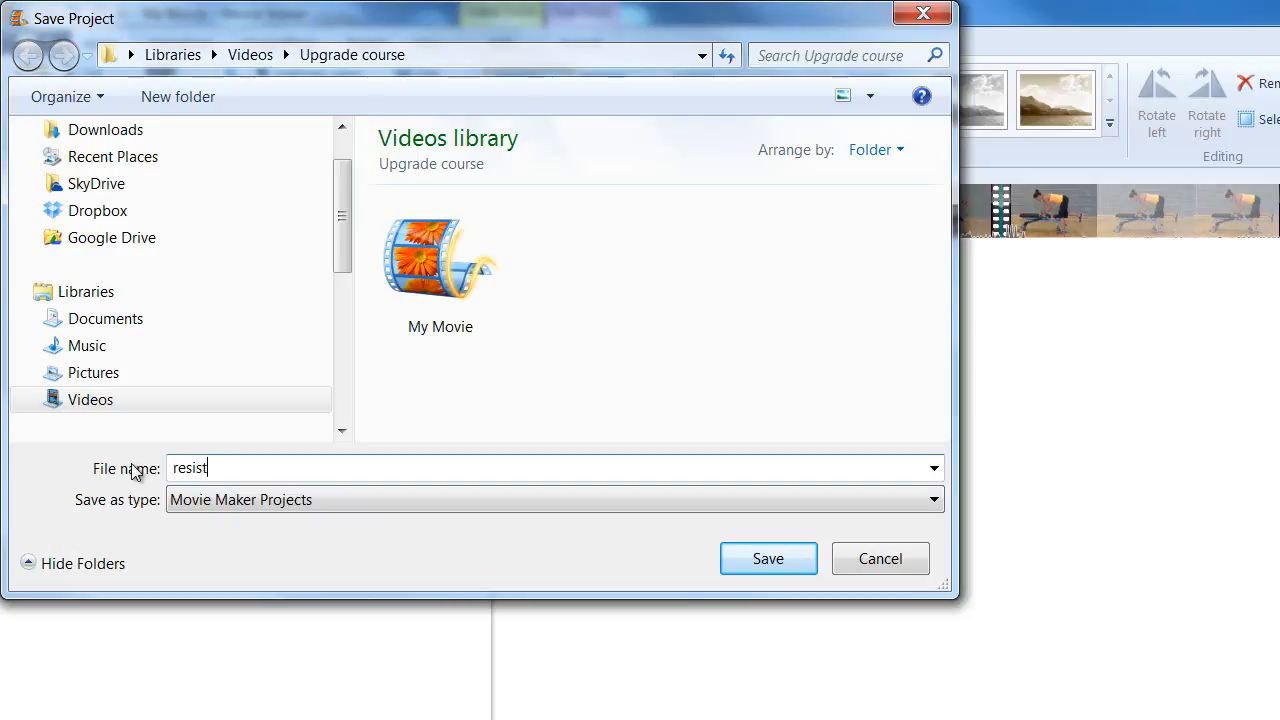
text( trainign)
key(BackSpace)
key(BackSpace)
key(BackSpace)
text(ing)
click(794, 560)
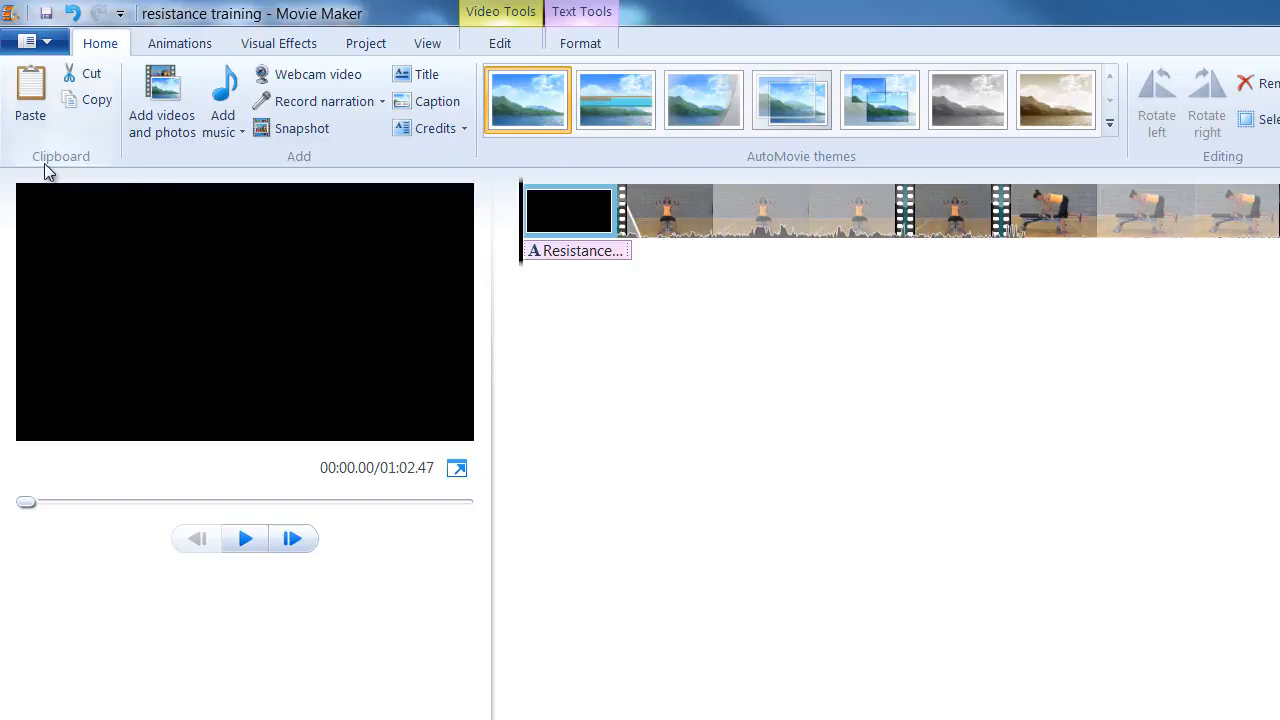
Look through the movie export presets and start exporting the movie with the For computer setting
click(46, 41)
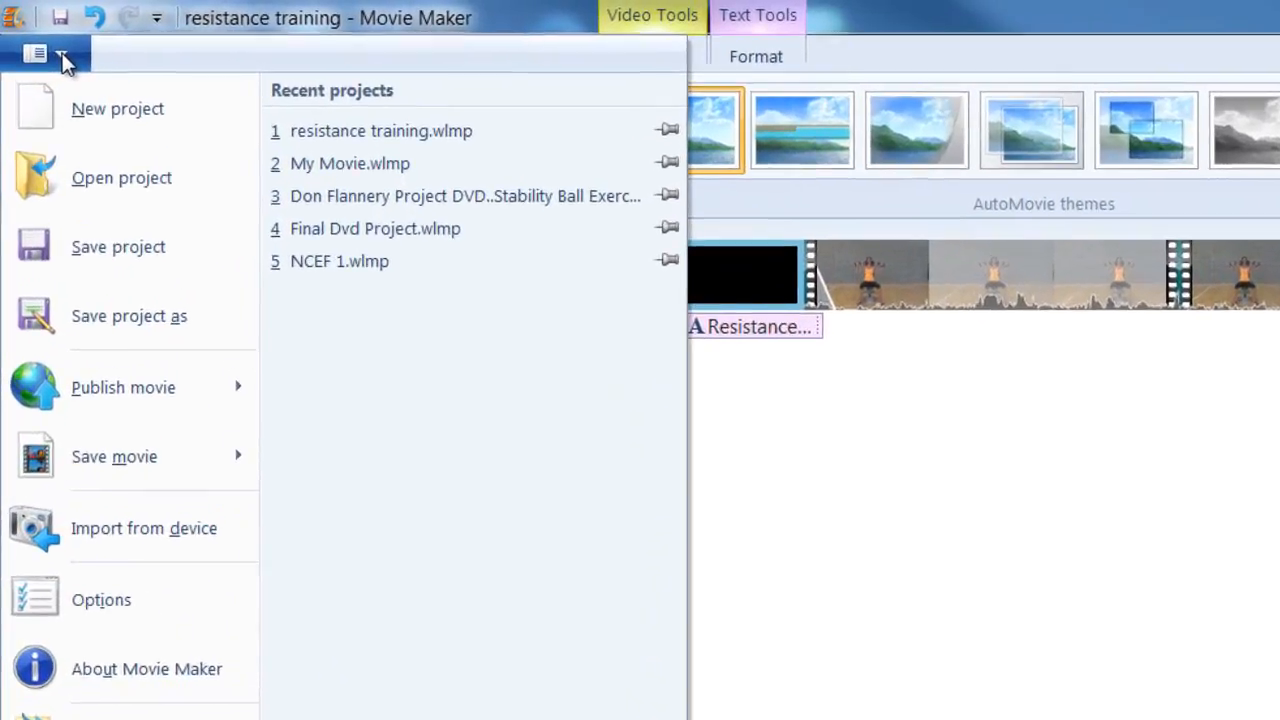
mouse_move(67, 398)
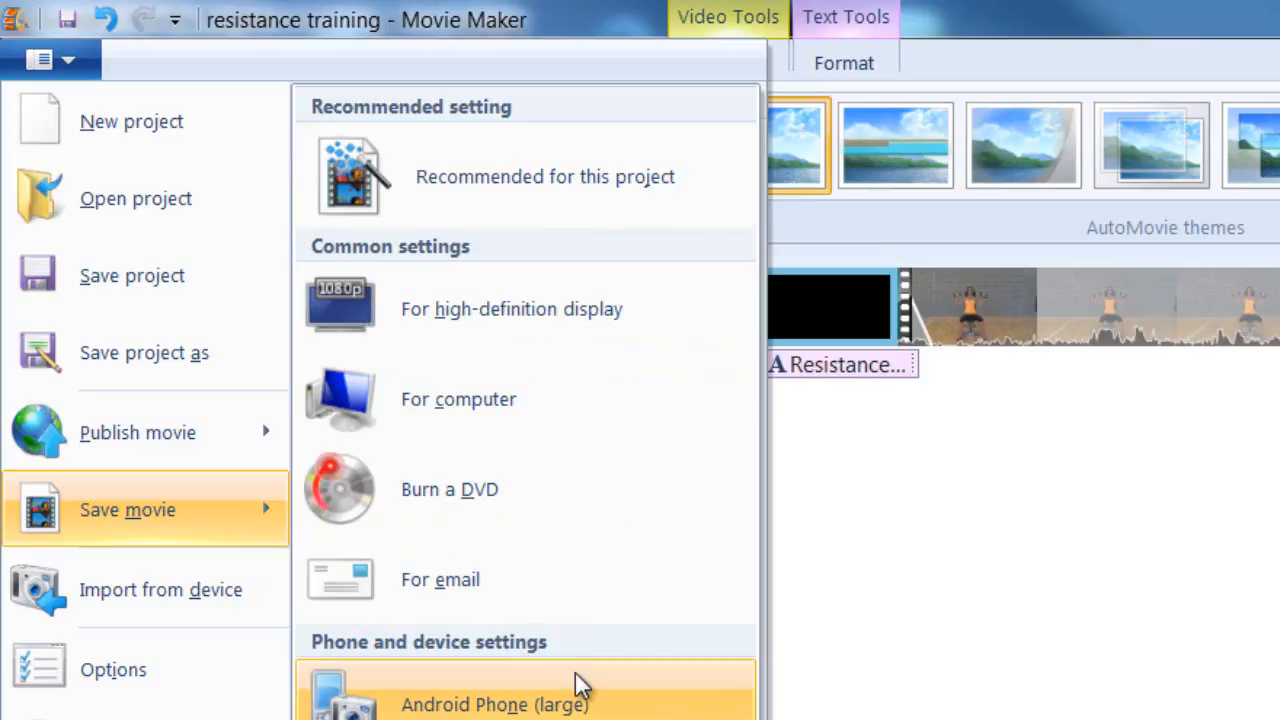
scroll(575, 680, down, 6)
scroll(555, 575, down, 5)
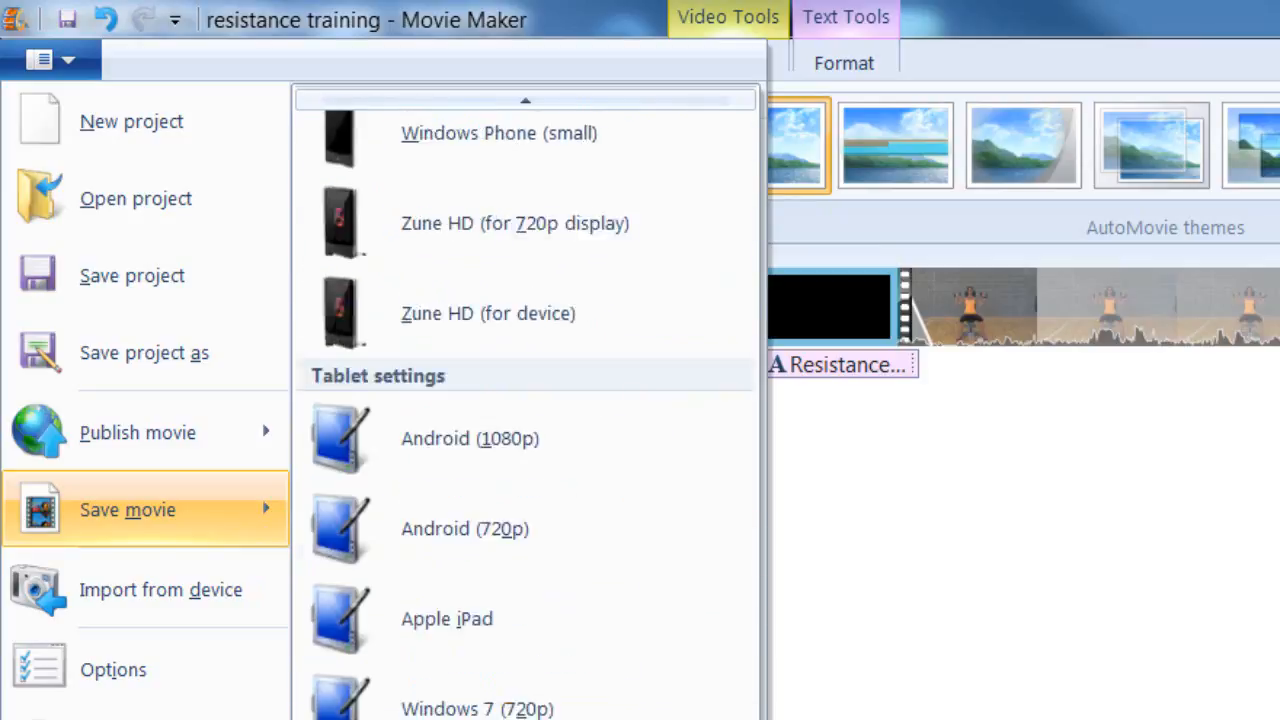
scroll(540, 700, up, 5)
scroll(538, 690, up, 5)
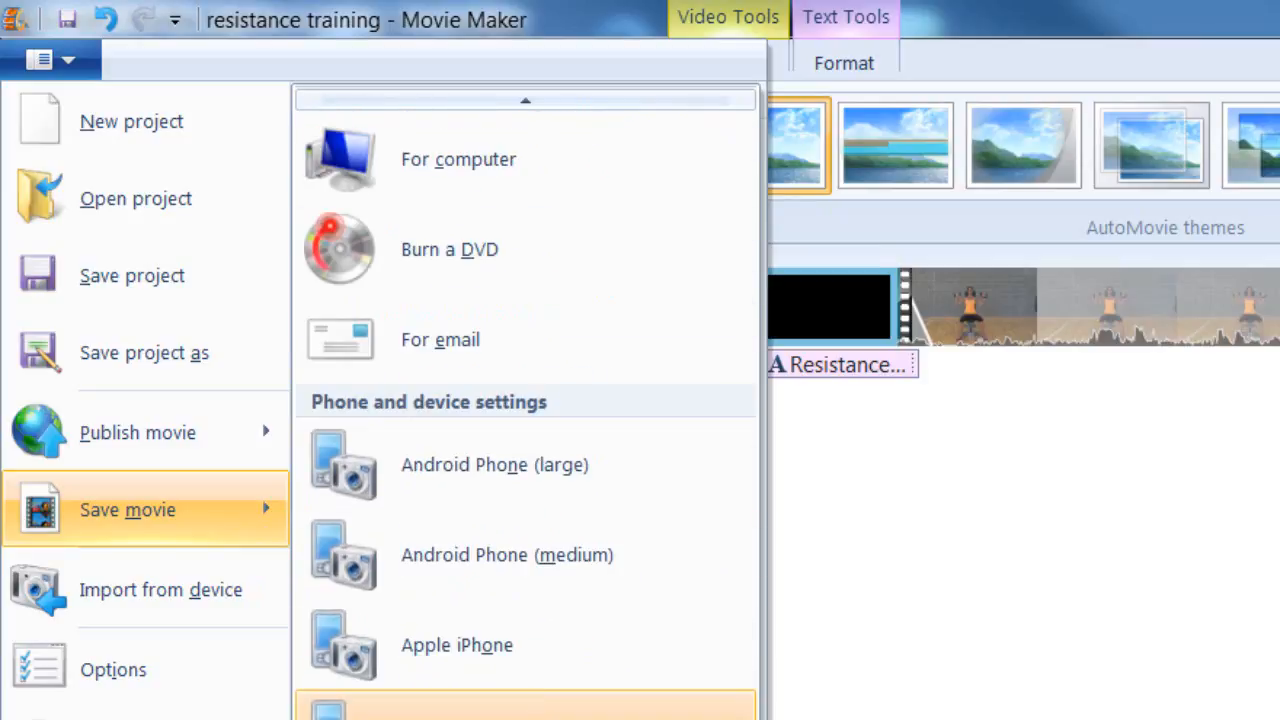
scroll(541, 632, up, 2)
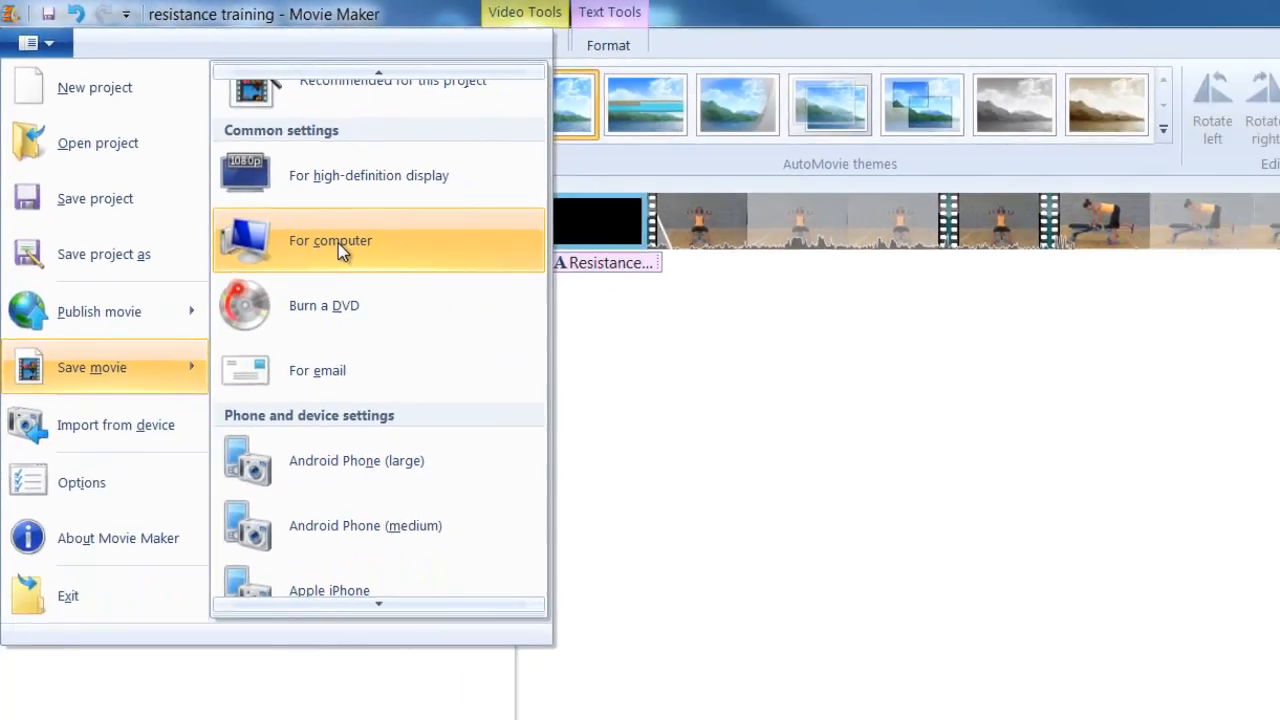
click(336, 244)
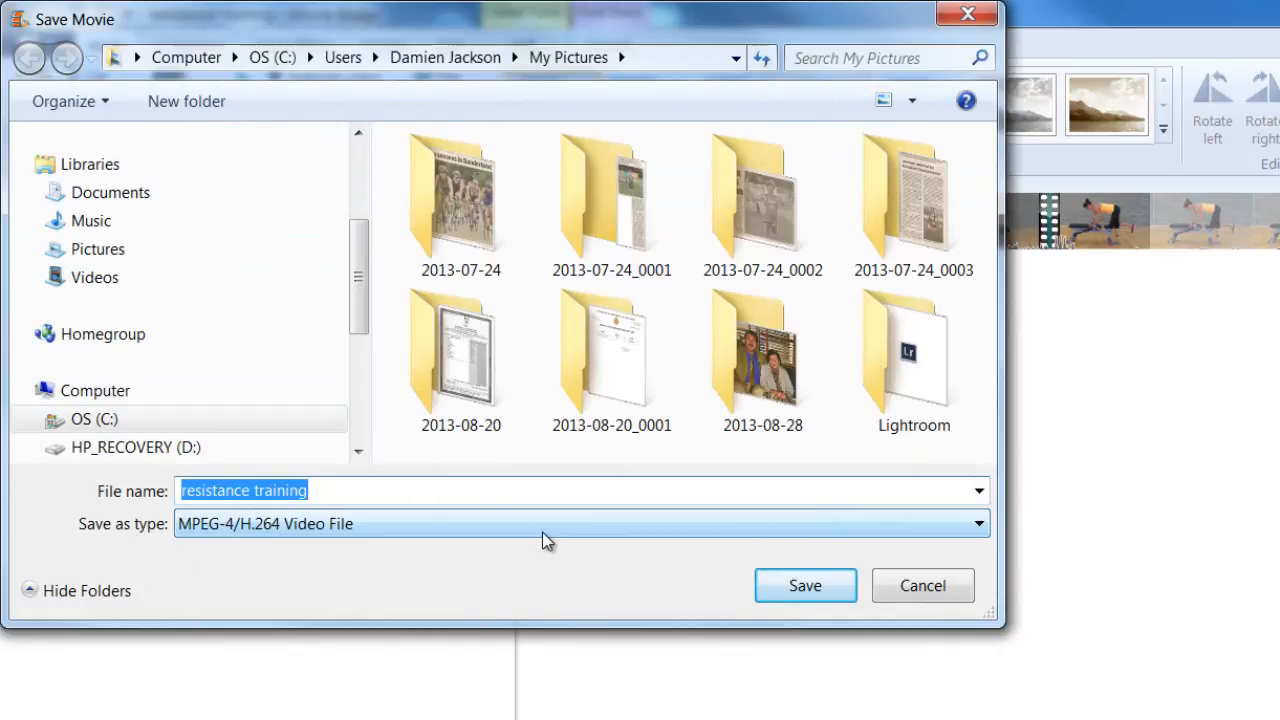
Export the movie to the My Pictures folder as a Windows Media Video File named "resistance training"
click(975, 530)
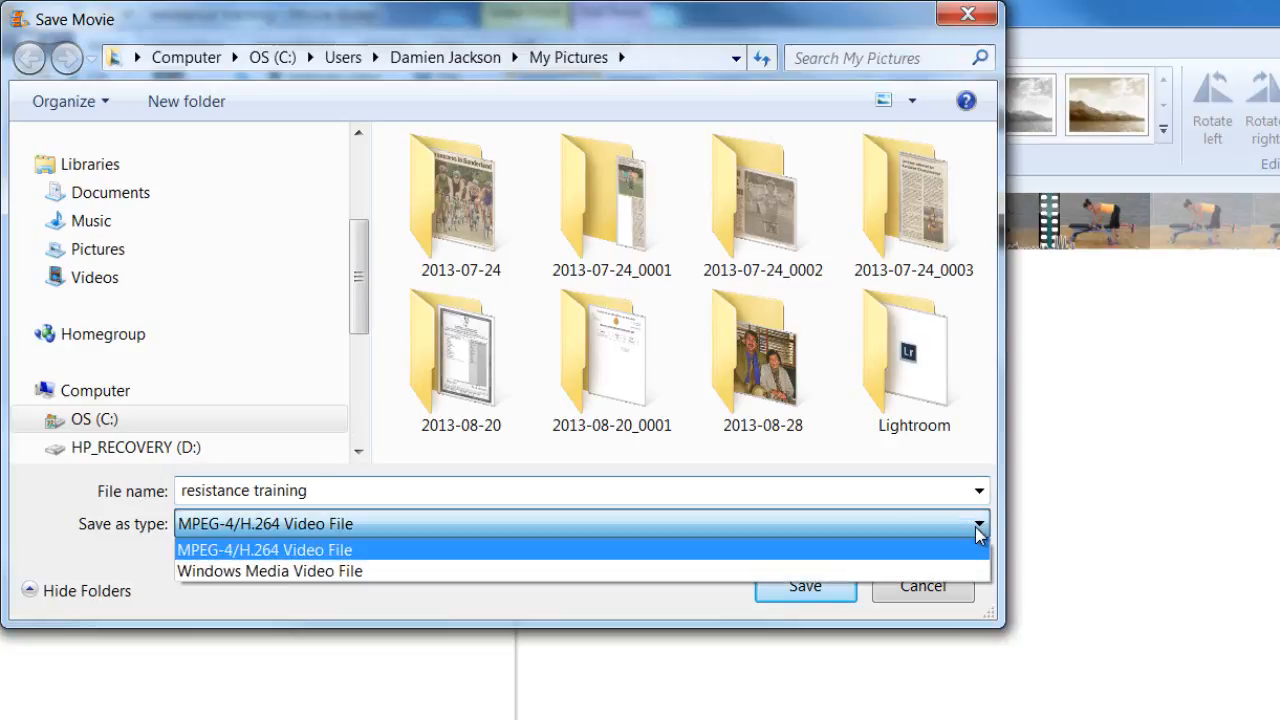
click(266, 571)
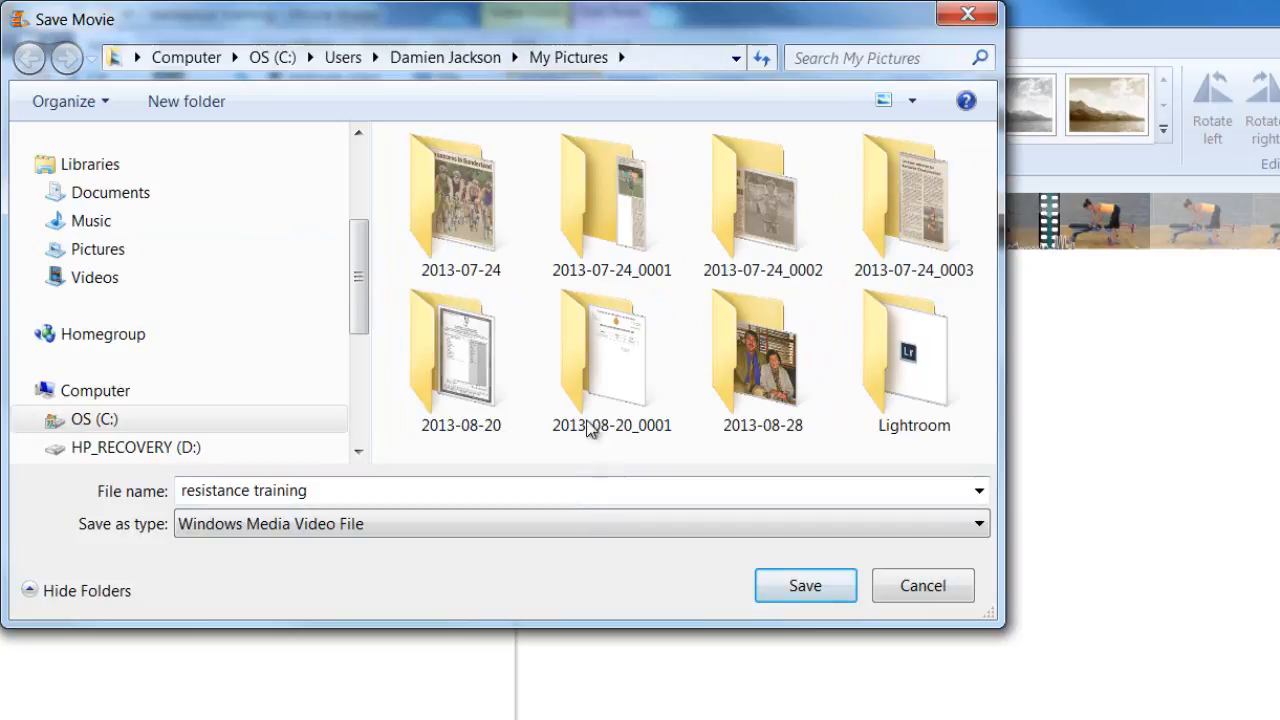
click(812, 594)
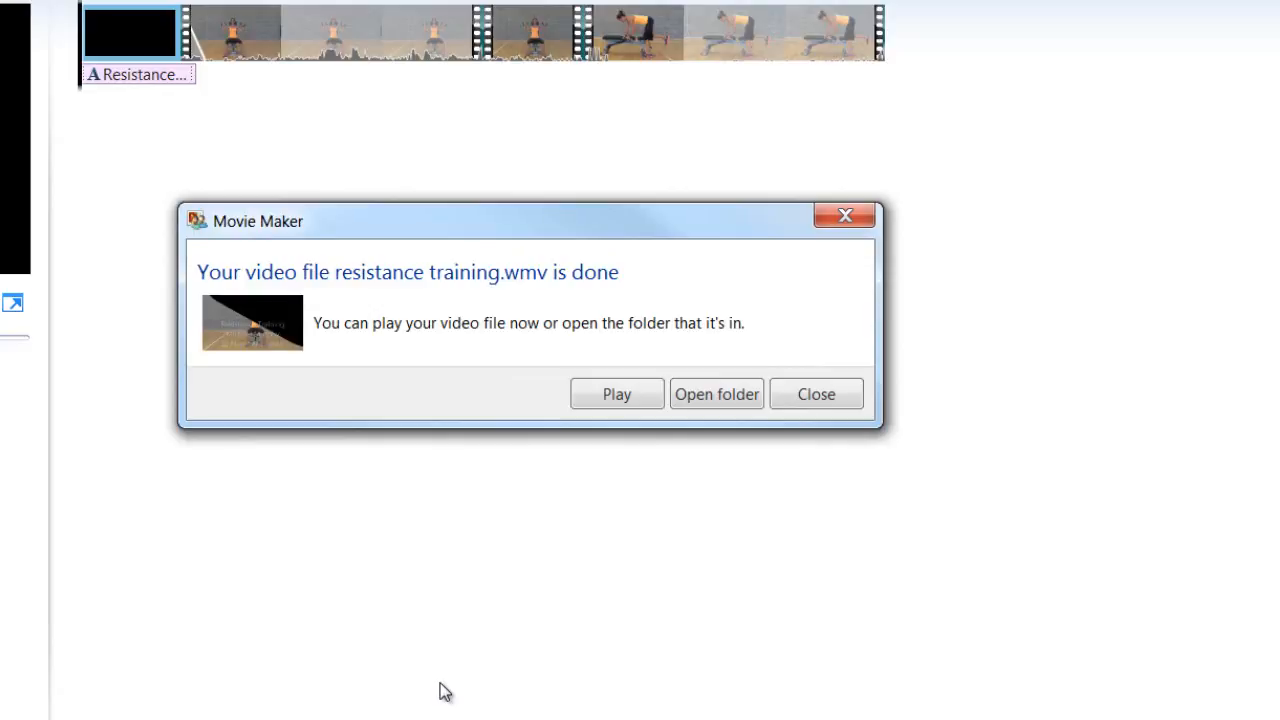
Open the exported movie's folder and play the "resistance training" video in full screen
click(712, 402)
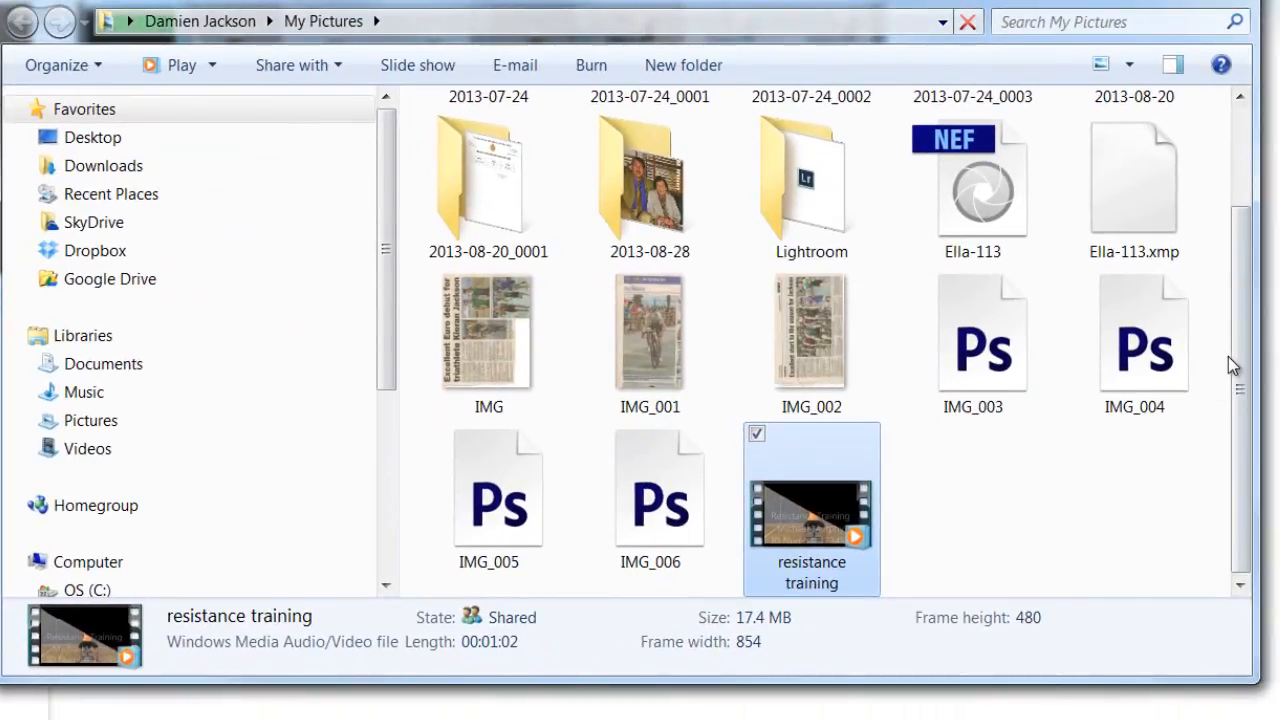
double_click(806, 520)
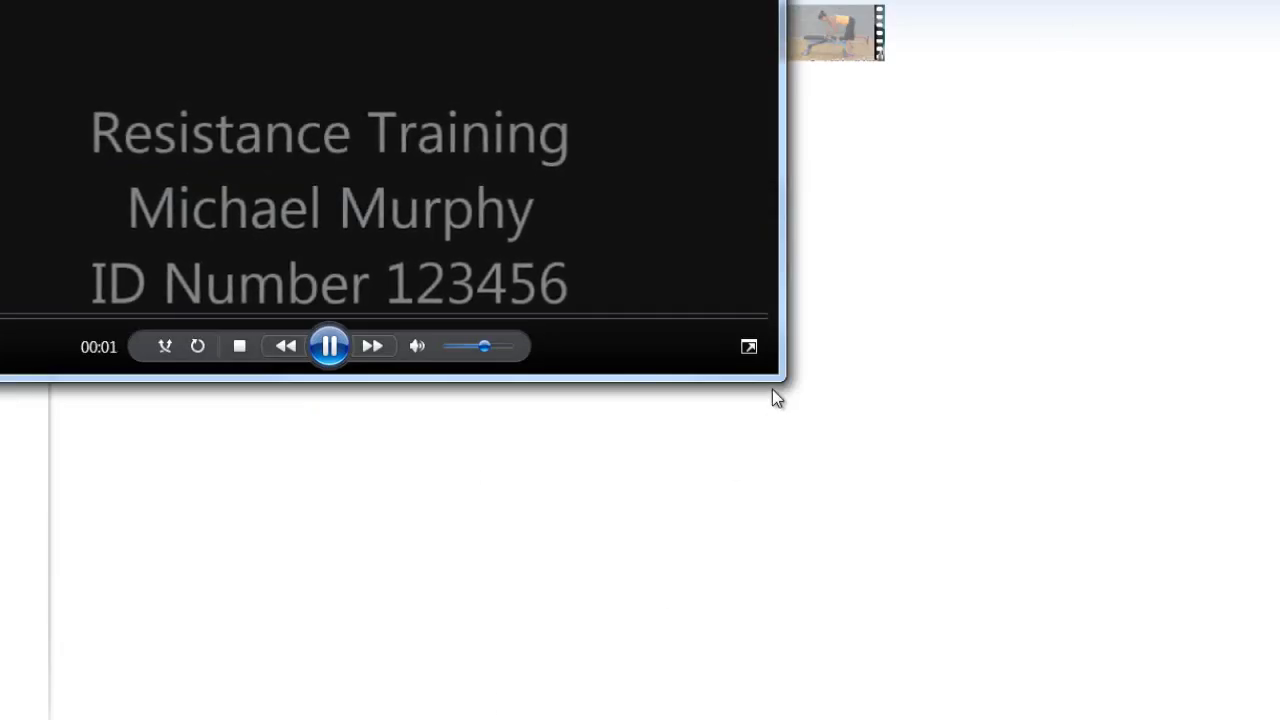
click(749, 346)
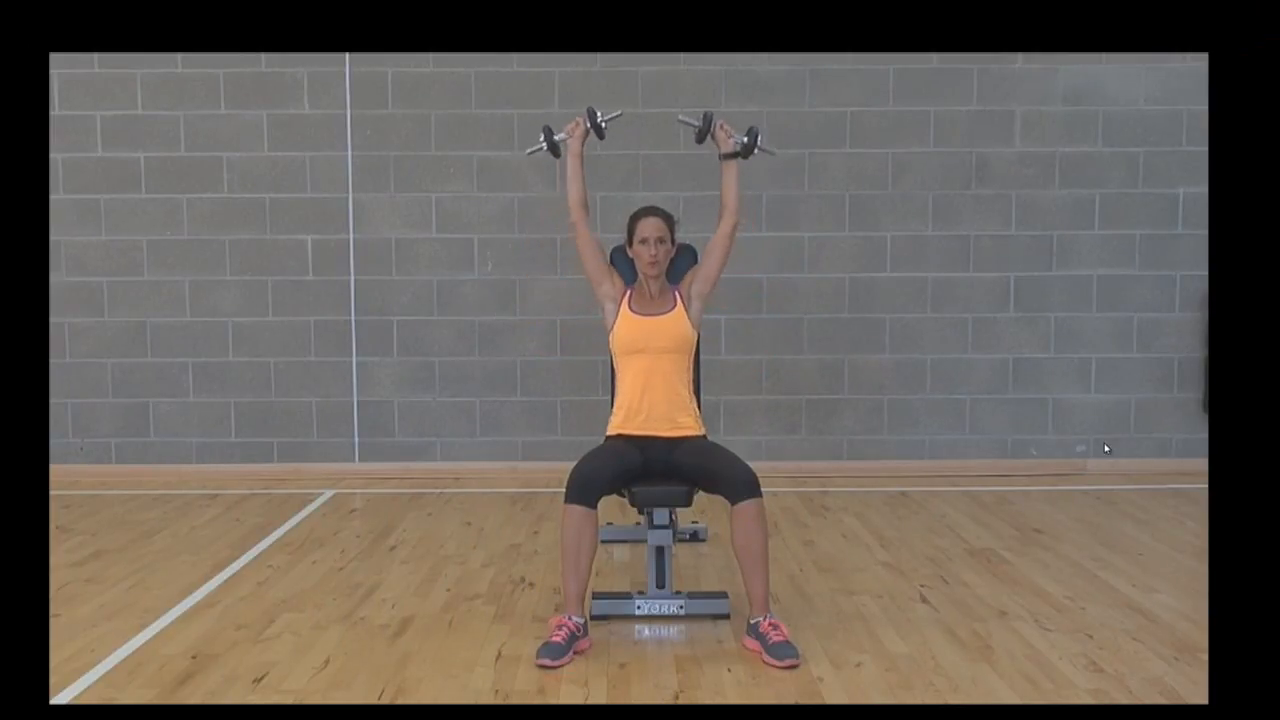
Close the full-screen video playback and bring back the My Pictures folder window containing the exported movie
mouse_move(802, 577)
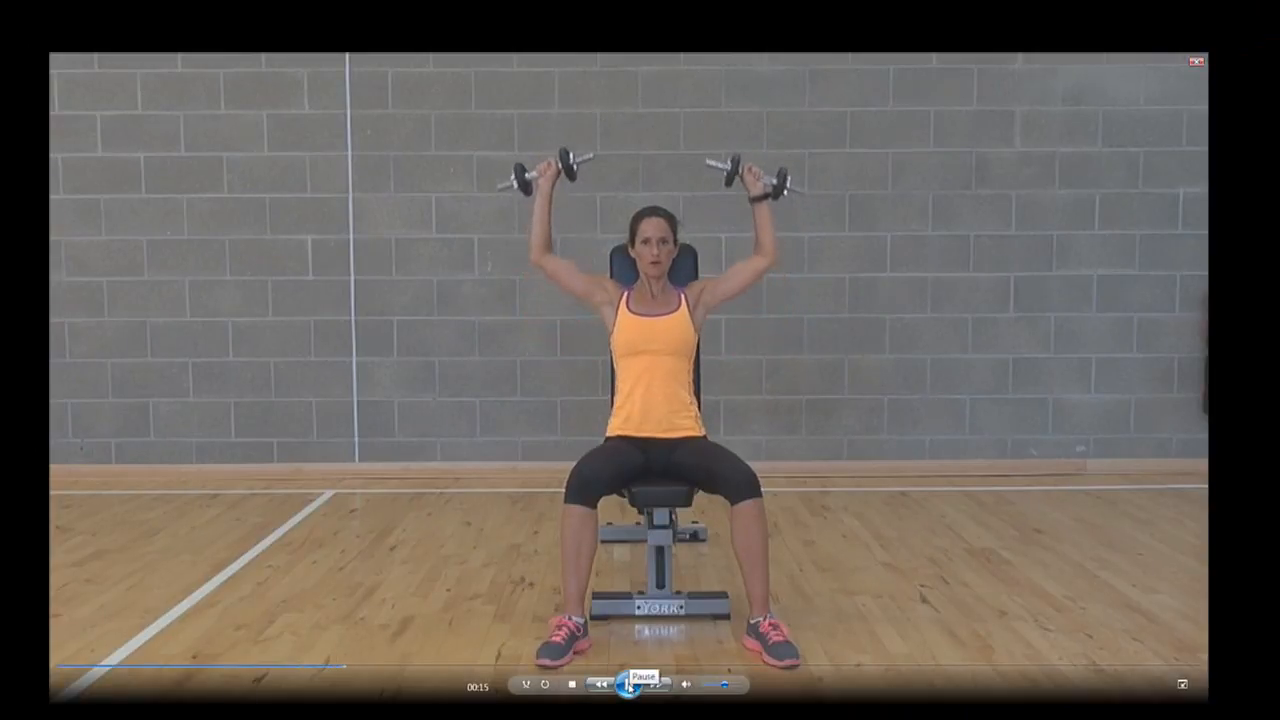
click(1182, 684)
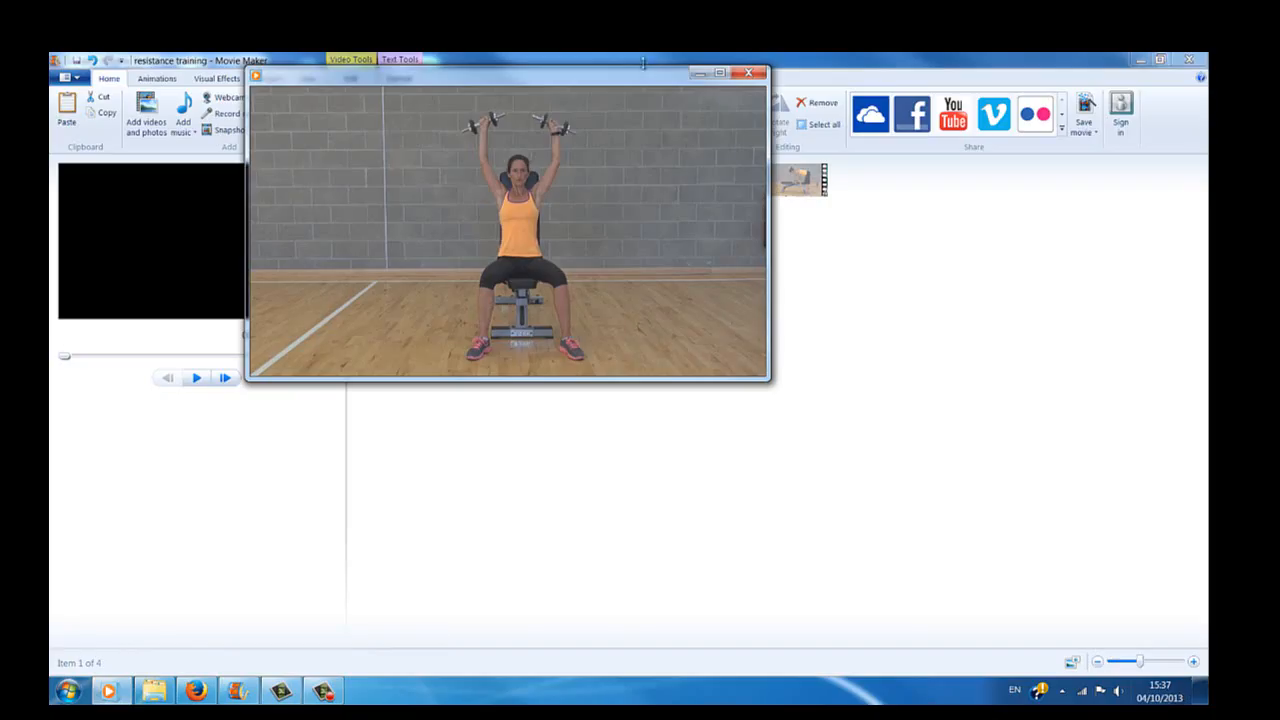
click(755, 73)
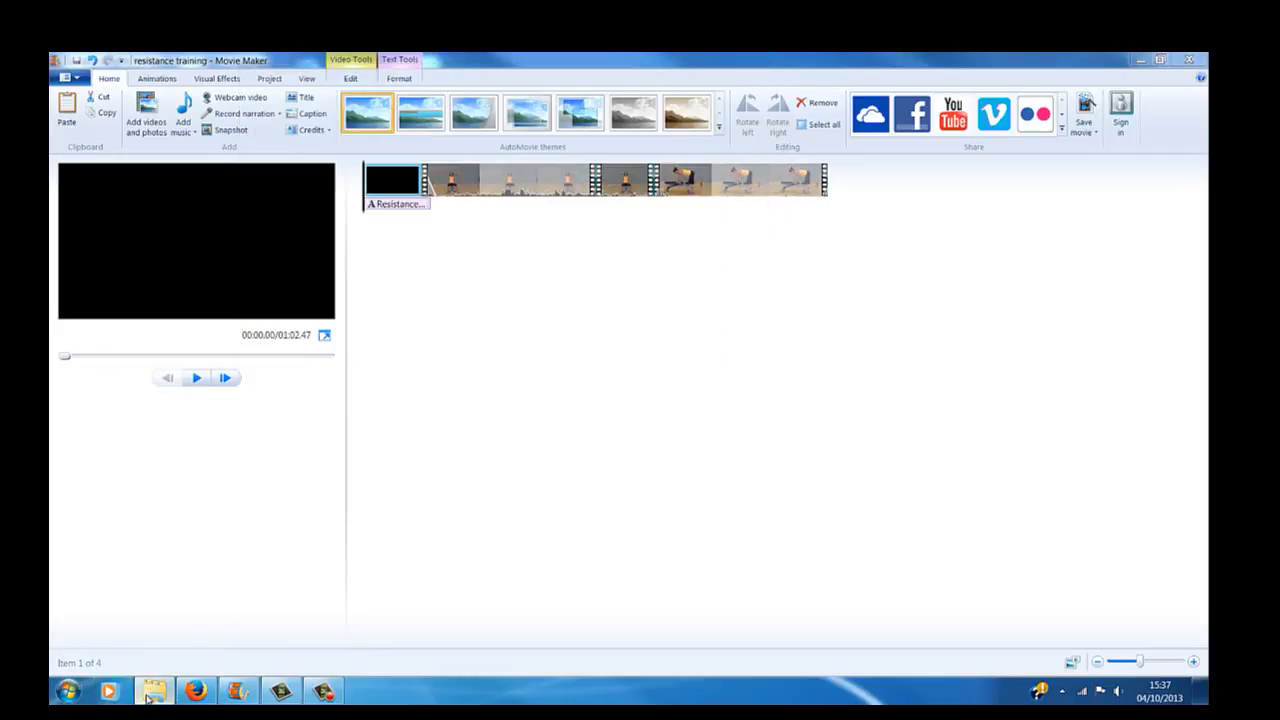
click(148, 698)
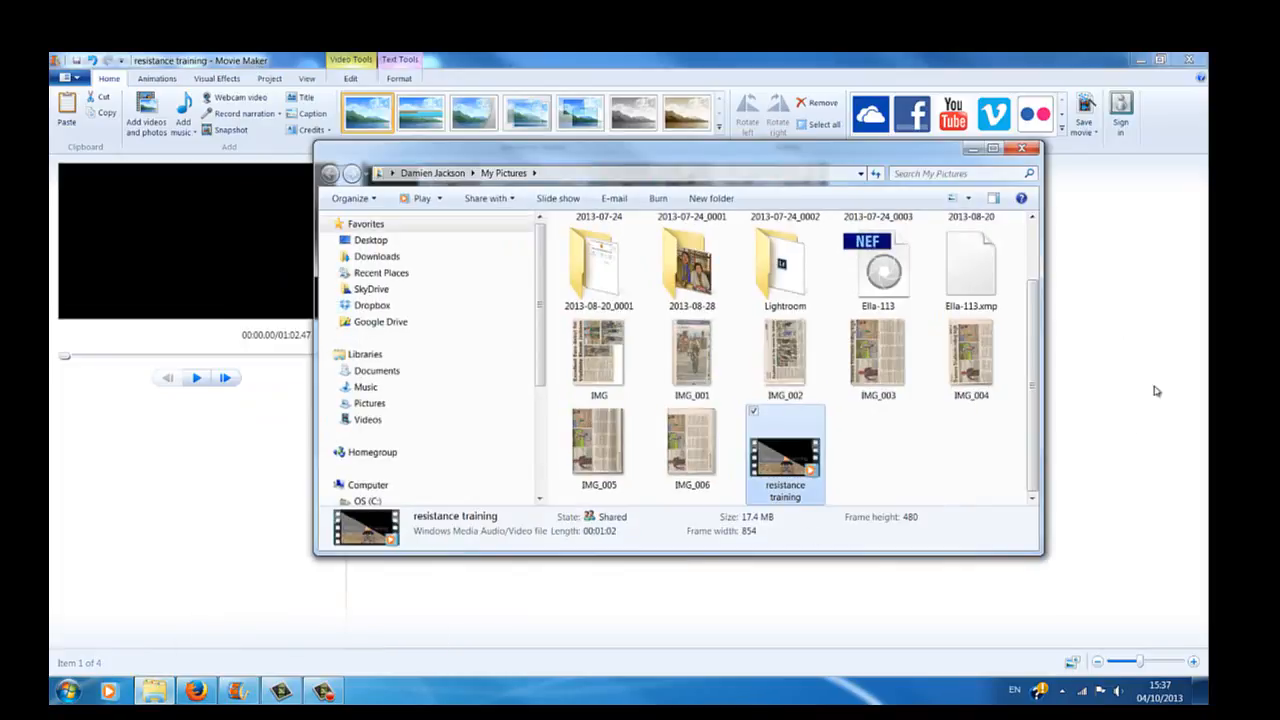